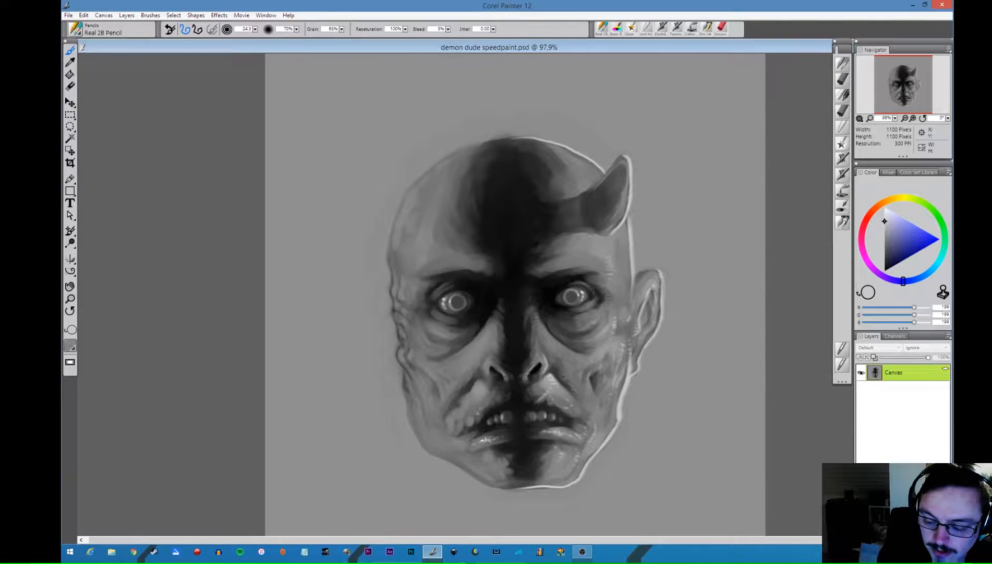
- Add a new layer above the canvas and set its composite method to Color
key("ctrl+shift+n")
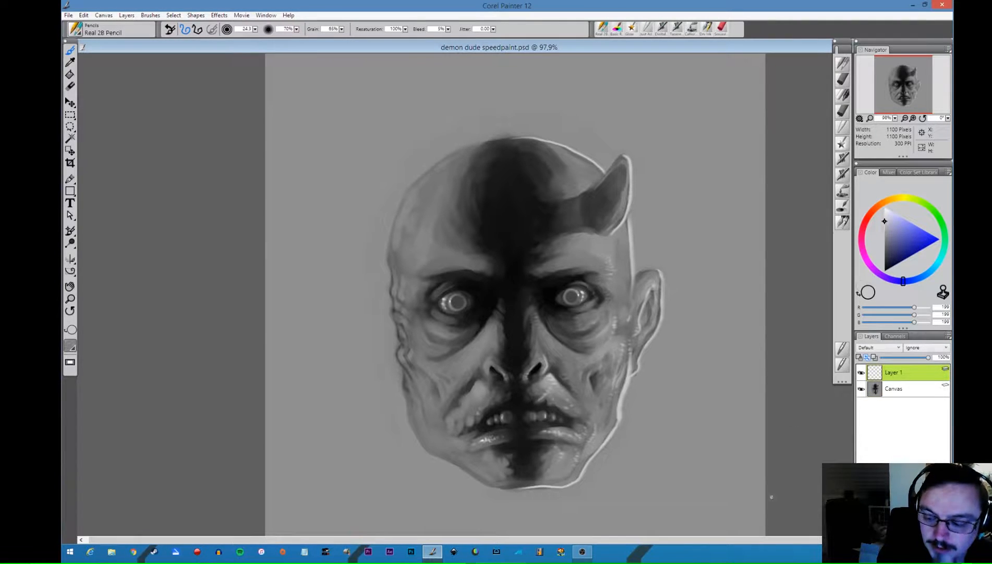
left_click(873, 348)
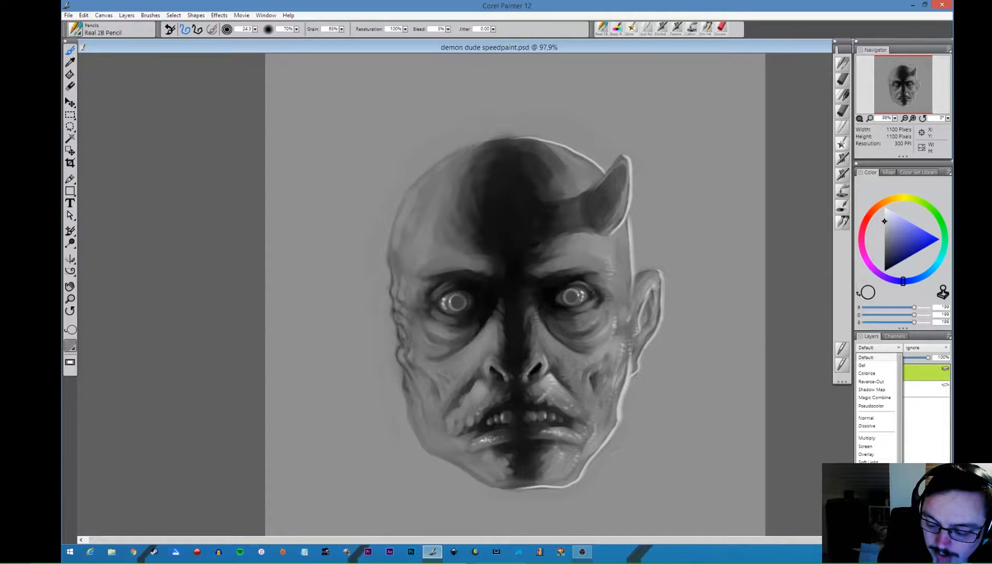
left_click(867, 522)
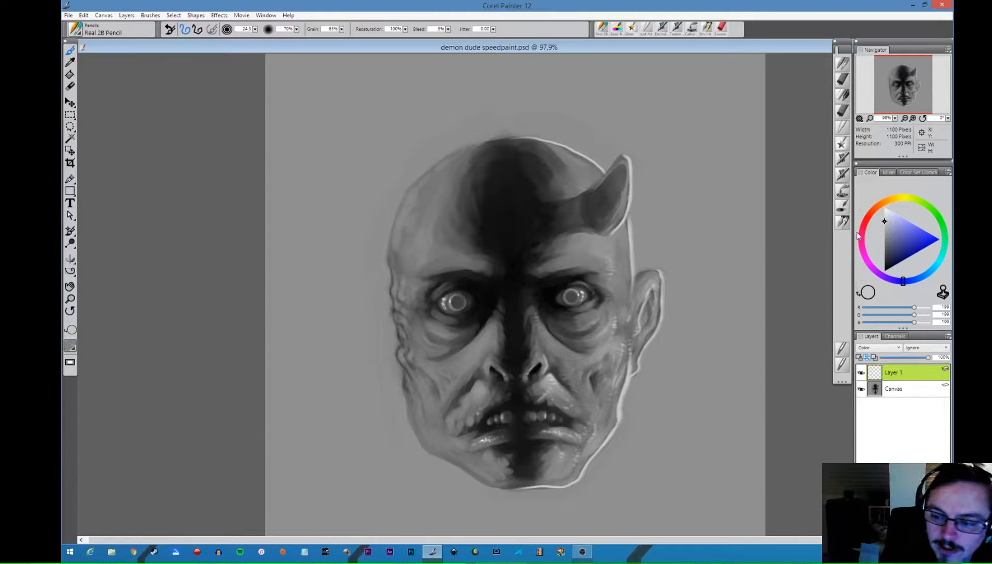
- Tint the whole head, horn and ear medium purple on the Color layer with the Tinting Basic Round brush
left_click(843, 209)
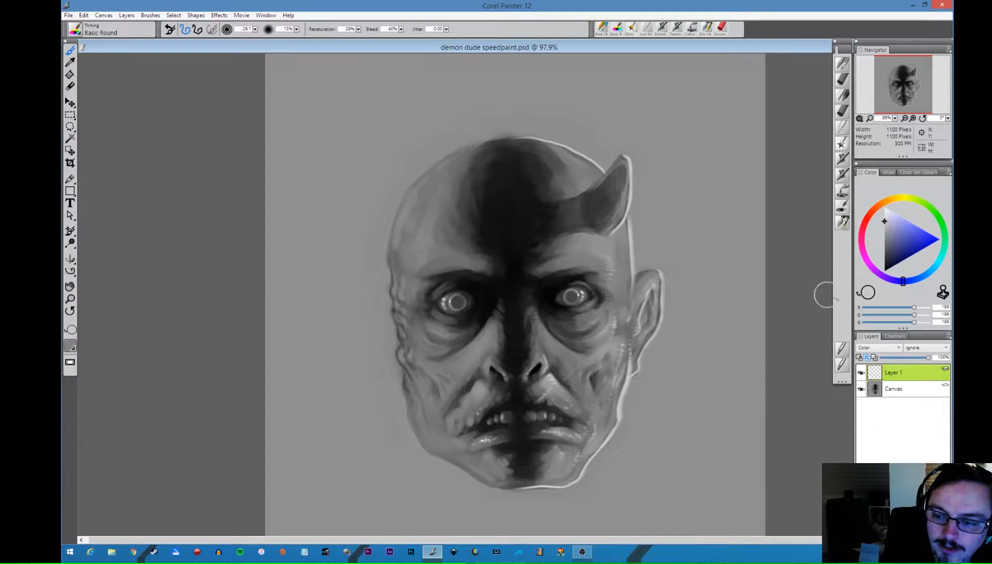
left_click(867, 230)
left_click(902, 255)
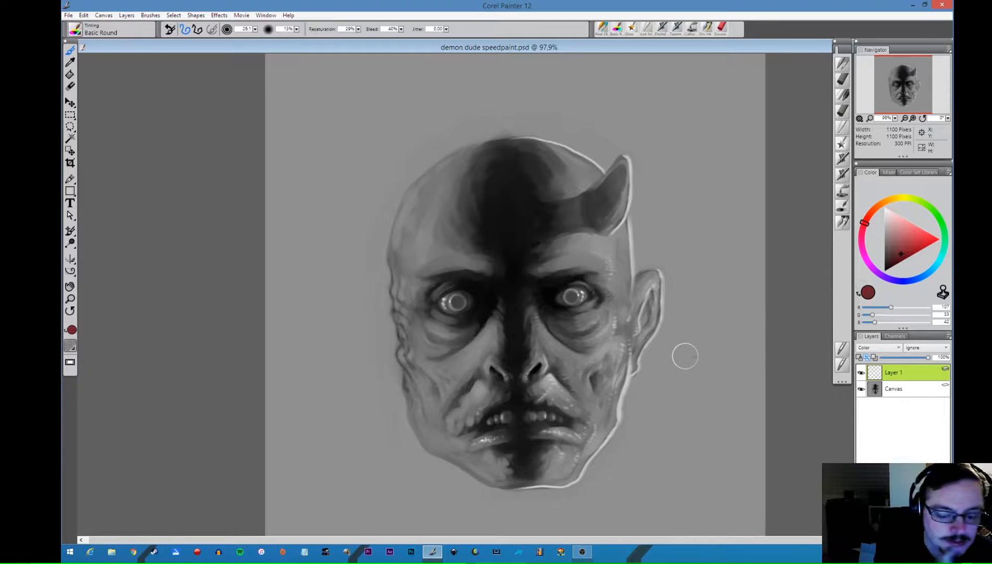
left_click(878, 275)
left_click(912, 246)
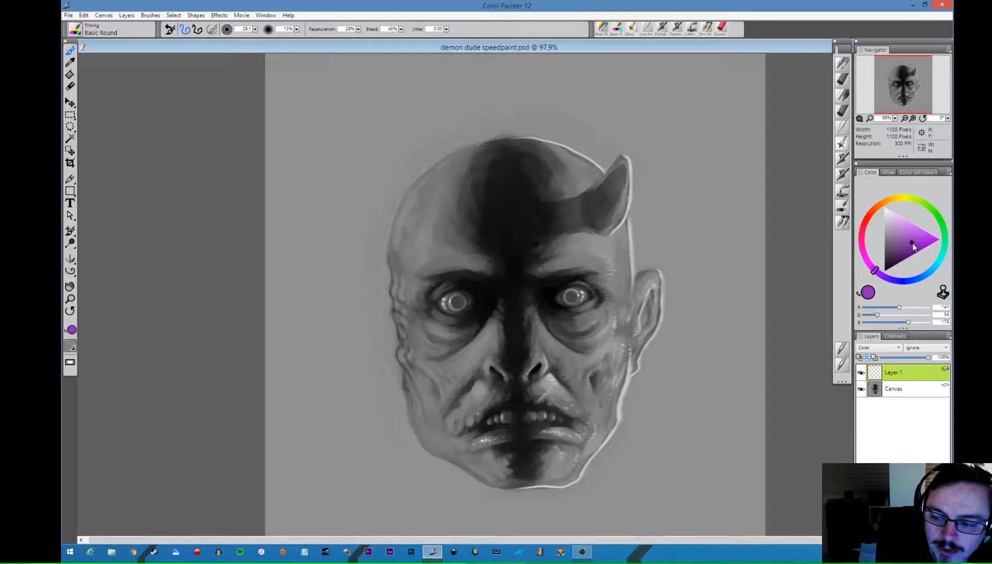
left_click_drag(913, 246, 910, 240)
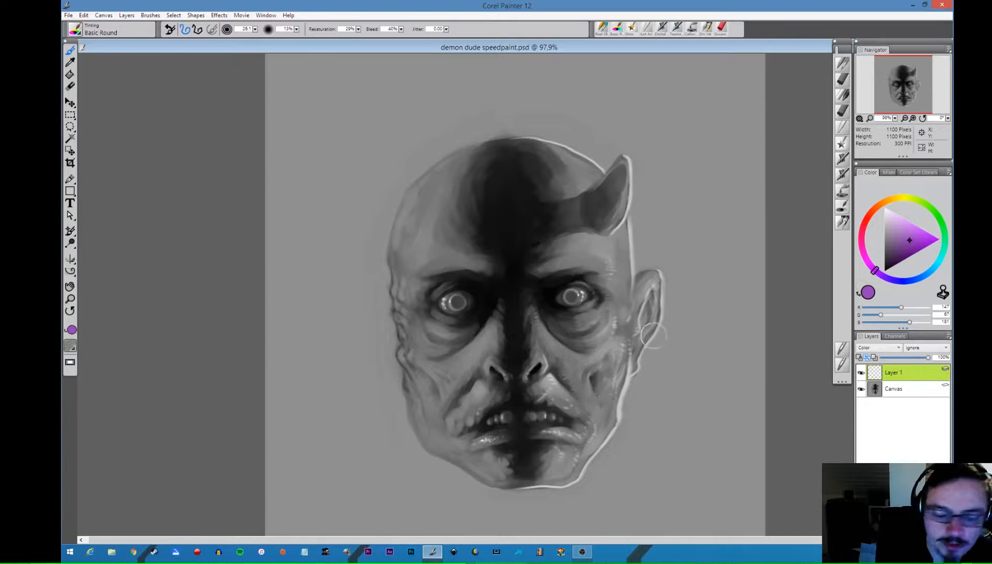
left_click_drag(594, 335, 626, 315)
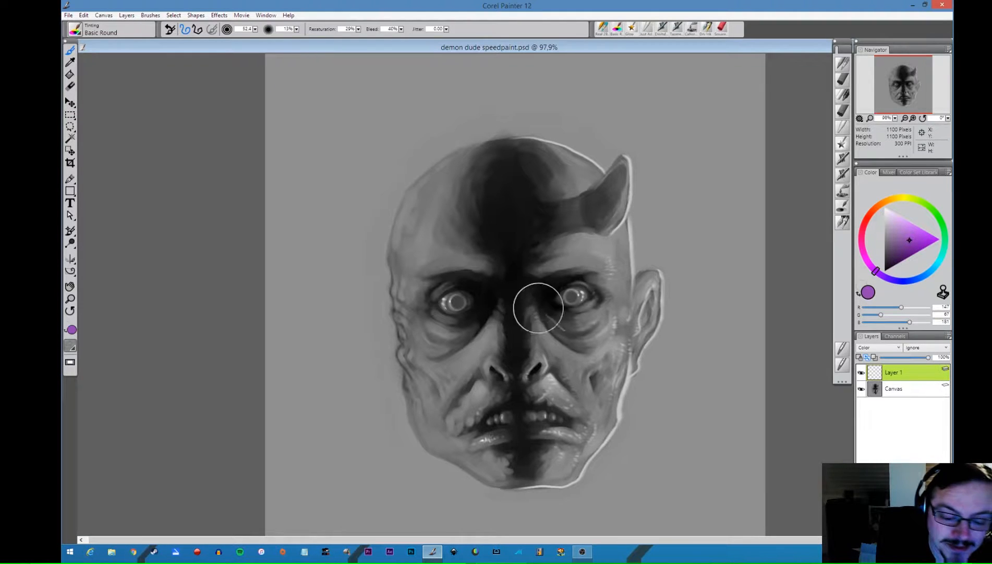
mouse_move(523, 299)
left_mouse_down()
mouse_move(556, 351)
mouse_move(539, 335)
mouse_move(599, 337)
mouse_move(581, 339)
mouse_move(577, 378)
mouse_move(521, 334)
mouse_move(484, 352)
mouse_move(461, 348)
mouse_move(504, 332)
mouse_move(525, 239)
mouse_move(509, 222)
mouse_move(514, 188)
mouse_move(502, 182)
mouse_move(502, 191)
mouse_move(520, 178)
mouse_move(513, 189)
mouse_move(436, 200)
mouse_move(473, 161)
mouse_move(417, 194)
mouse_move(397, 312)
mouse_move(414, 293)
mouse_move(408, 356)
mouse_move(426, 321)
mouse_move(553, 249)
mouse_move(622, 271)
mouse_move(606, 292)
mouse_move(559, 206)
mouse_move(562, 168)
mouse_move(543, 144)
mouse_move(524, 144)
mouse_move(633, 220)
mouse_move(634, 279)
mouse_move(657, 271)
mouse_move(665, 304)
mouse_move(618, 343)
mouse_move(567, 482)
mouse_move(487, 469)
mouse_move(414, 388)
mouse_move(412, 419)
mouse_move(447, 455)
mouse_move(543, 462)
mouse_move(529, 495)
mouse_move(544, 467)
mouse_move(548, 193)
mouse_move(390, 236)
mouse_move(431, 428)
mouse_move(470, 165)
mouse_move(650, 248)
mouse_move(528, 128)
mouse_move(391, 305)
mouse_move(537, 465)
mouse_move(637, 234)
mouse_move(573, 463)
mouse_move(411, 406)
mouse_move(460, 475)
mouse_move(496, 450)
left_mouse_up()
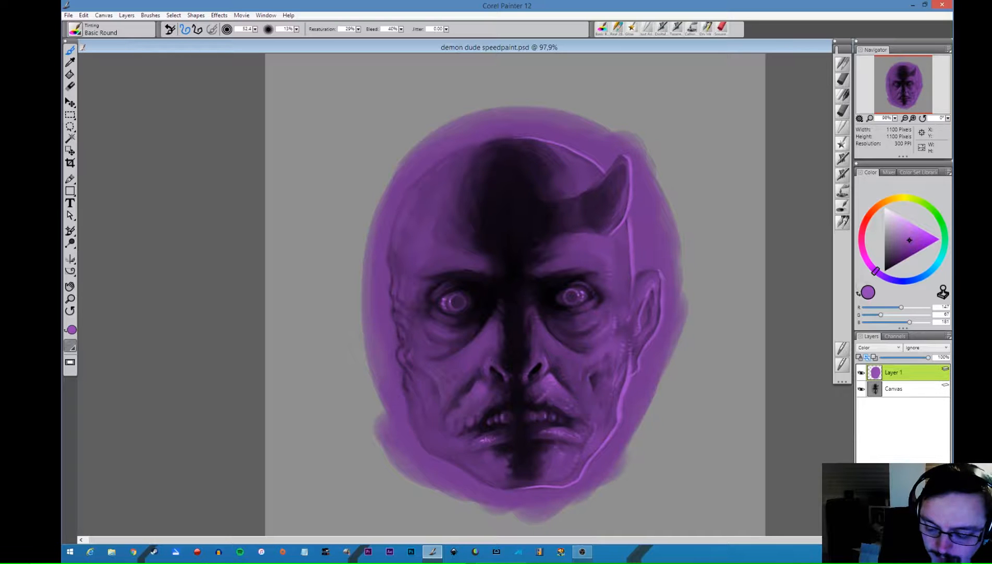
- Add a second layer above the purple tint and set its composite method to Overlay
key("ctrl+shift+n")
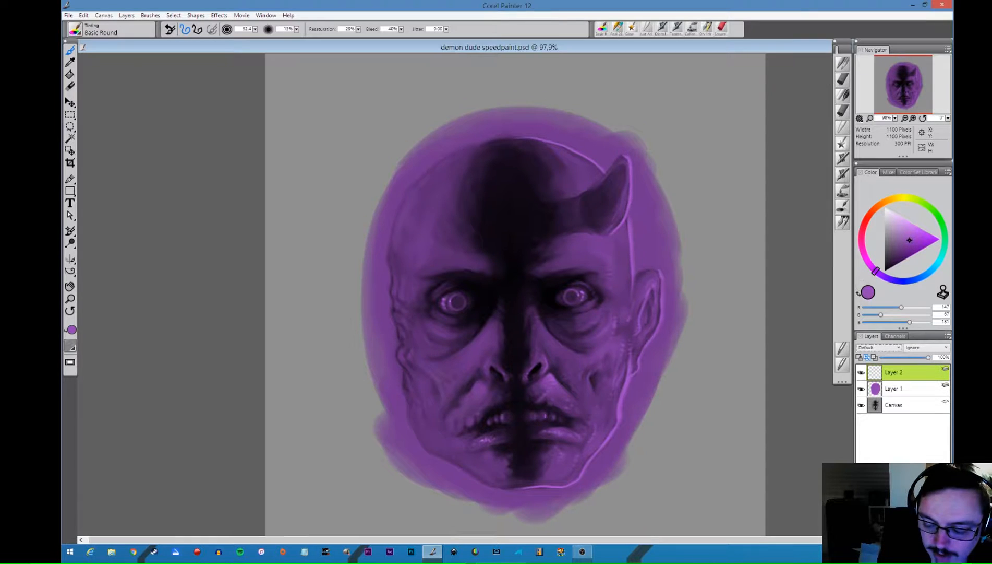
left_click(909, 228)
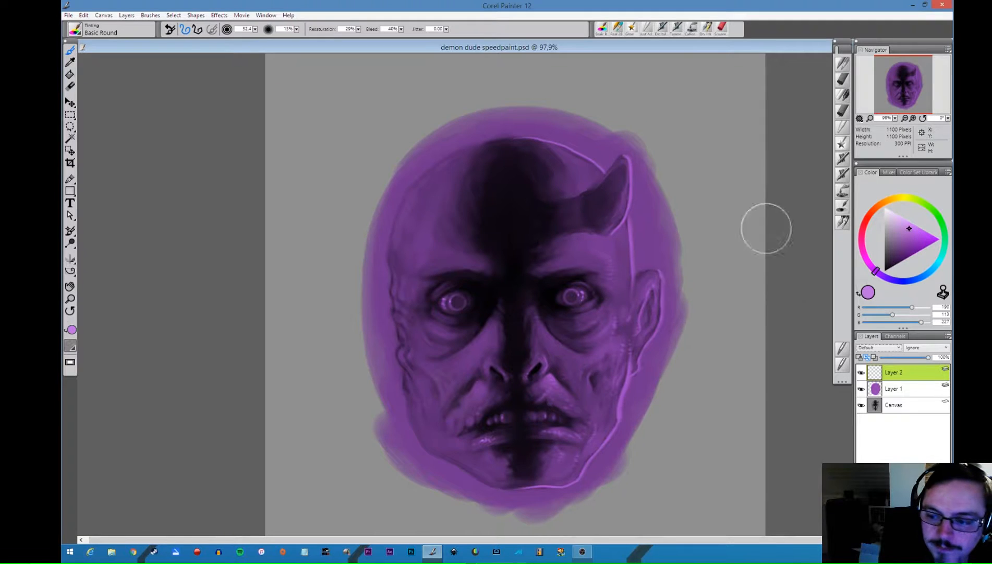
left_click(879, 348)
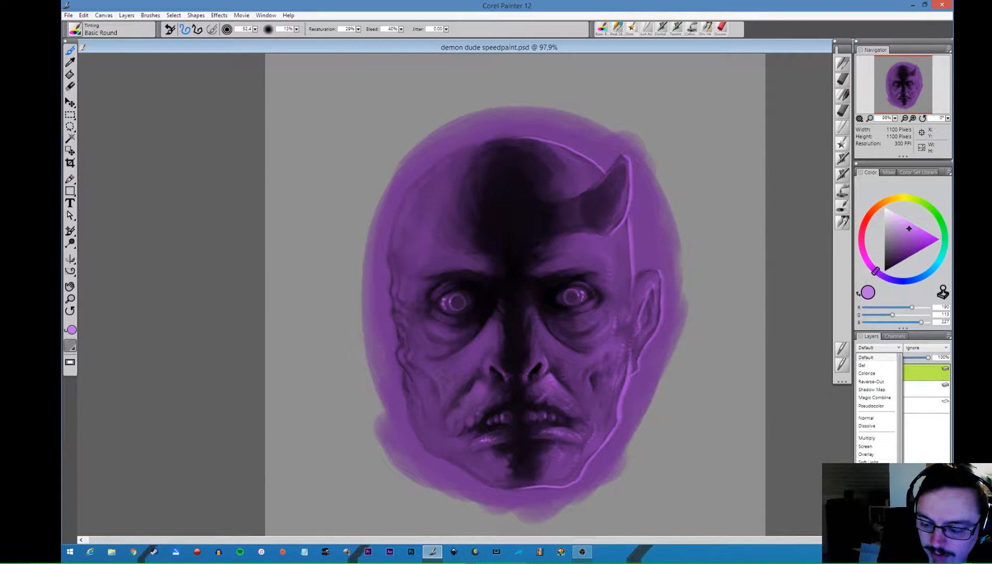
left_click(866, 454)
- Try a white Basic Round highlight from the side of the nose onto the cheek on the Overlay layer, and undo it
left_click(884, 227)
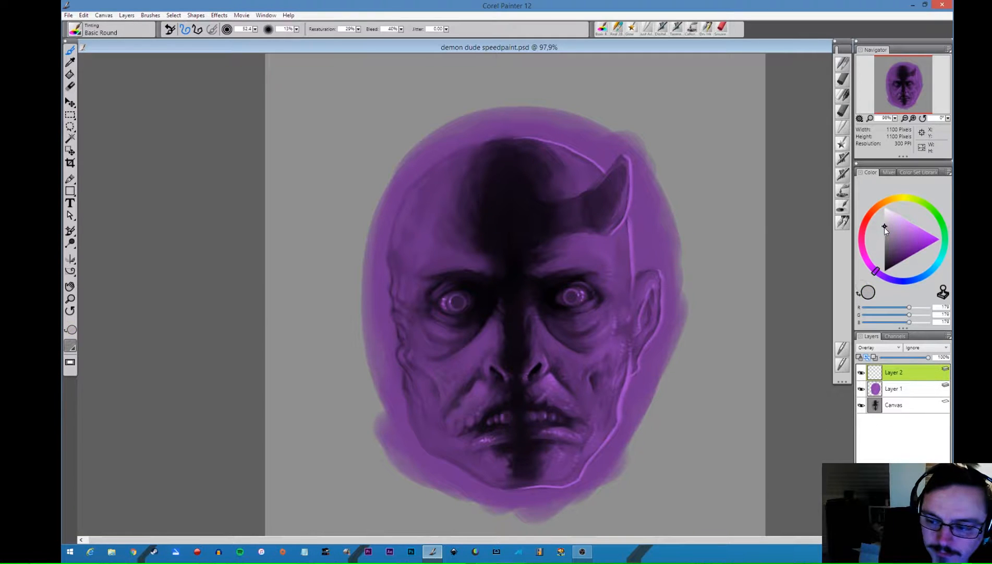
left_click(843, 207)
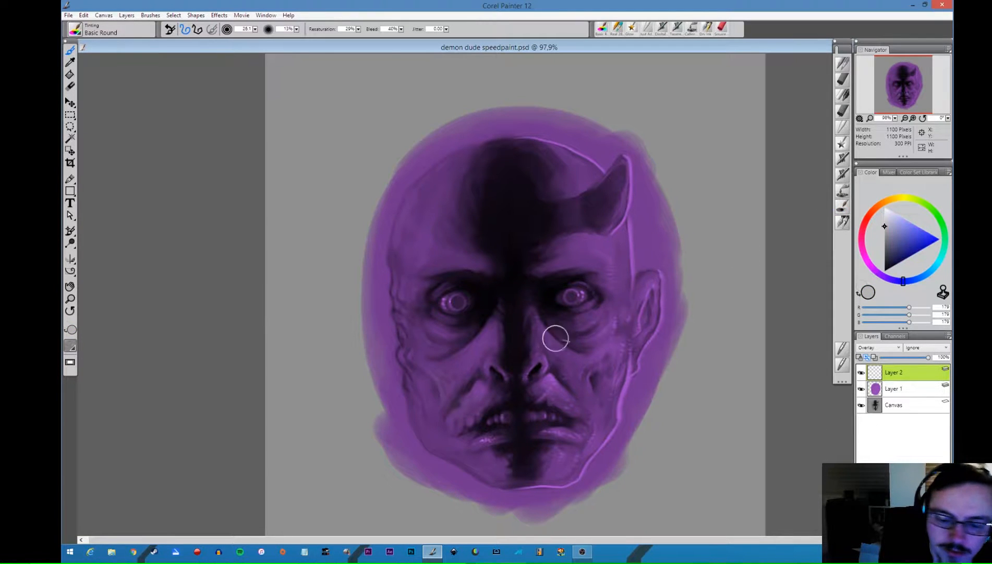
key("bracketleft")
left_click(884, 214)
left_click(885, 207)
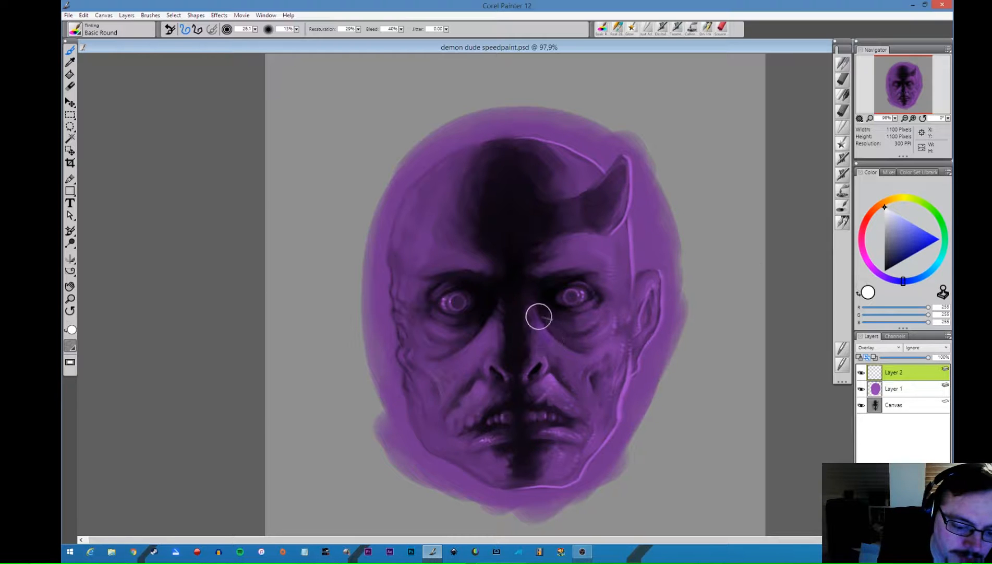
mouse_move(536, 314)
left_mouse_down()
mouse_move(570, 361)
mouse_move(545, 341)
mouse_move(556, 338)
mouse_move(548, 347)
mouse_move(575, 358)
left_mouse_up()
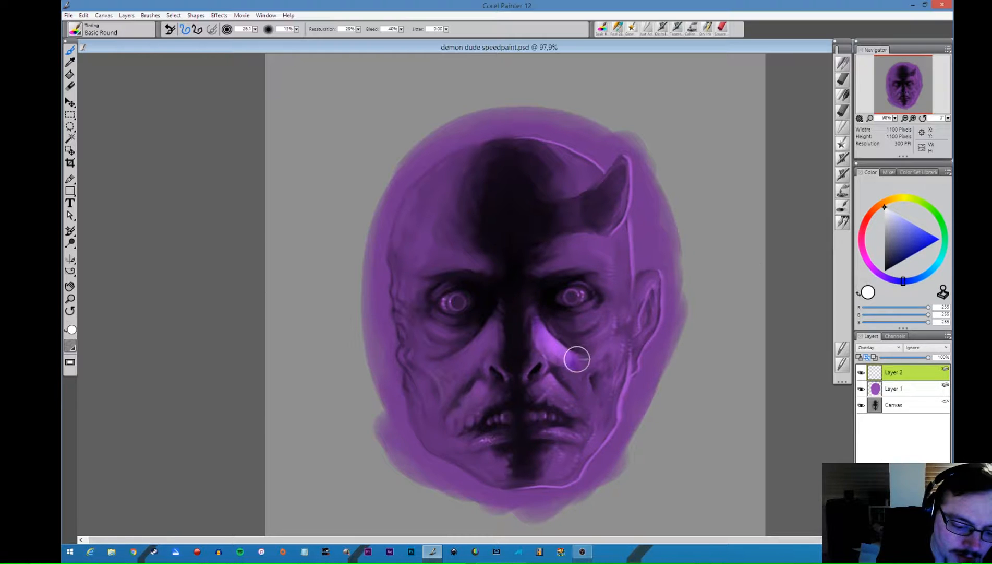
key("ctrl+z")
key("ctrl+z")
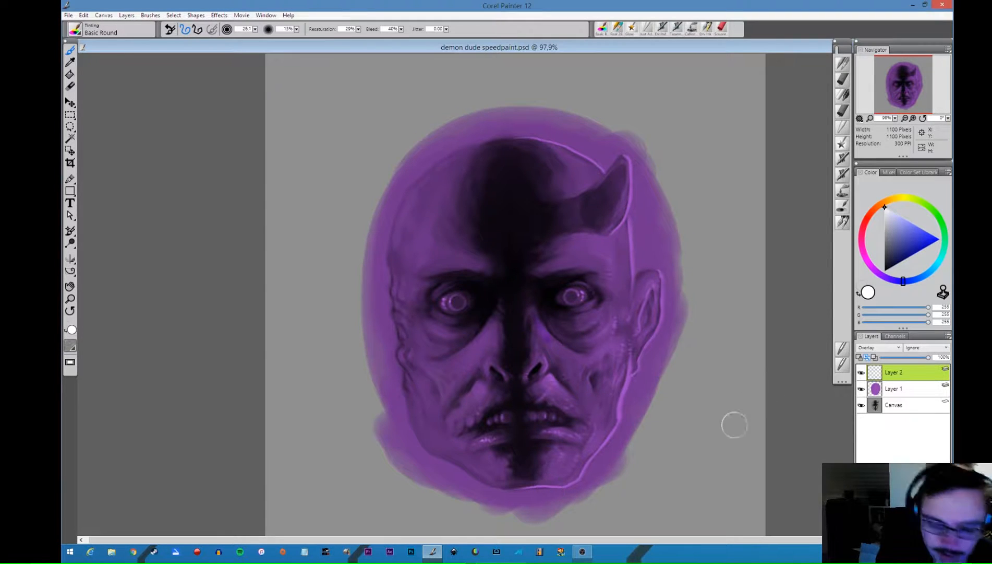
- Set the composite method of Layer 2 to Default
left_click(869, 347)
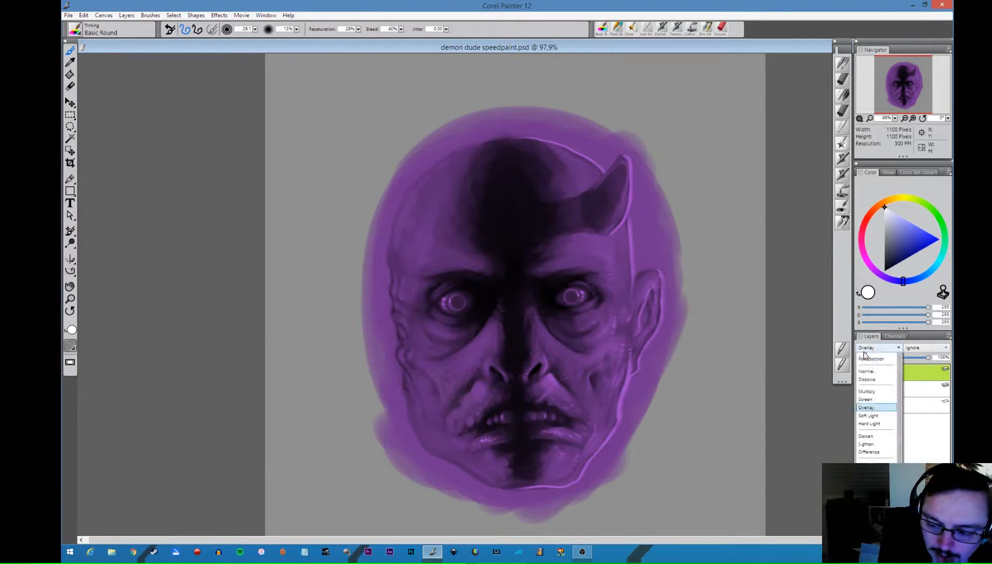
left_click_drag(899, 387, 901, 377)
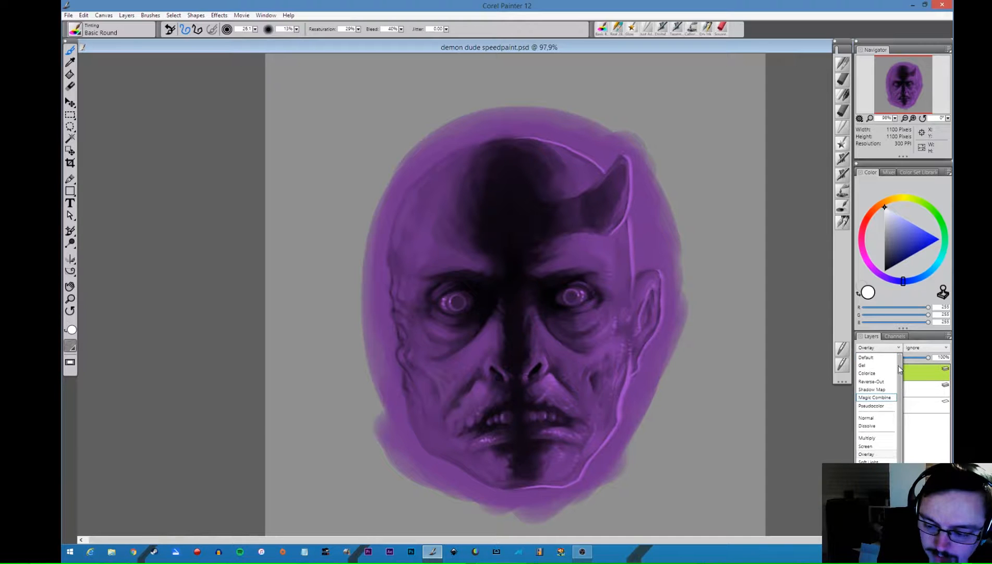
left_click(867, 357)
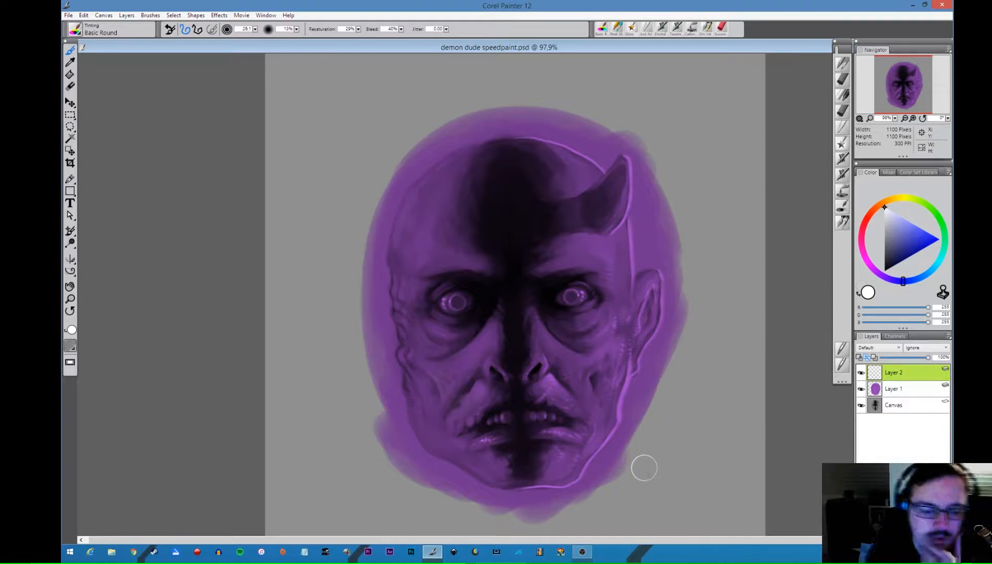
- Sample the skin purple, lighten it, and paint a soft highlight from beside the nose down across the cheek fold
left_click(559, 342, "alt")
left_click(905, 231)
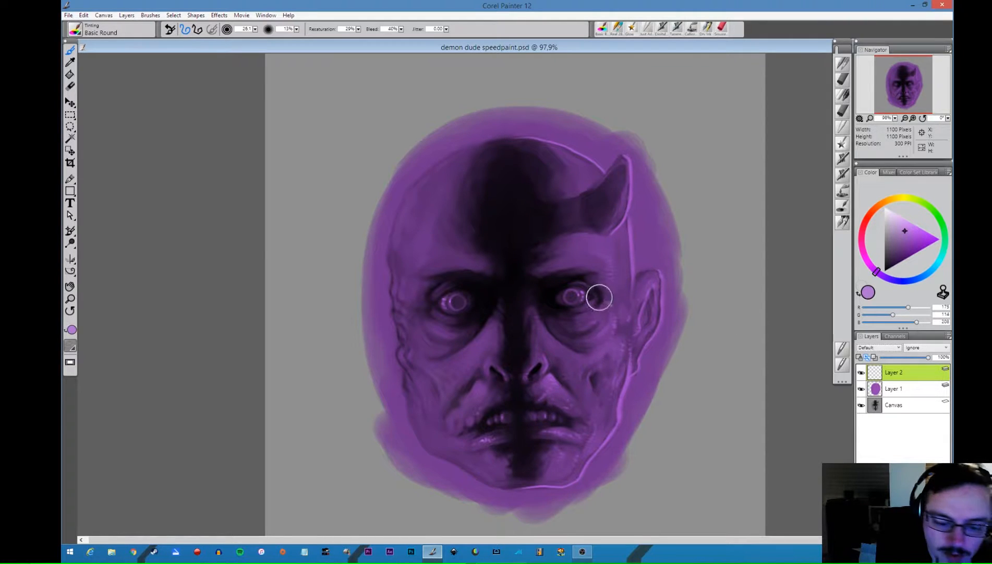
key("bracketright")
key("bracketright")
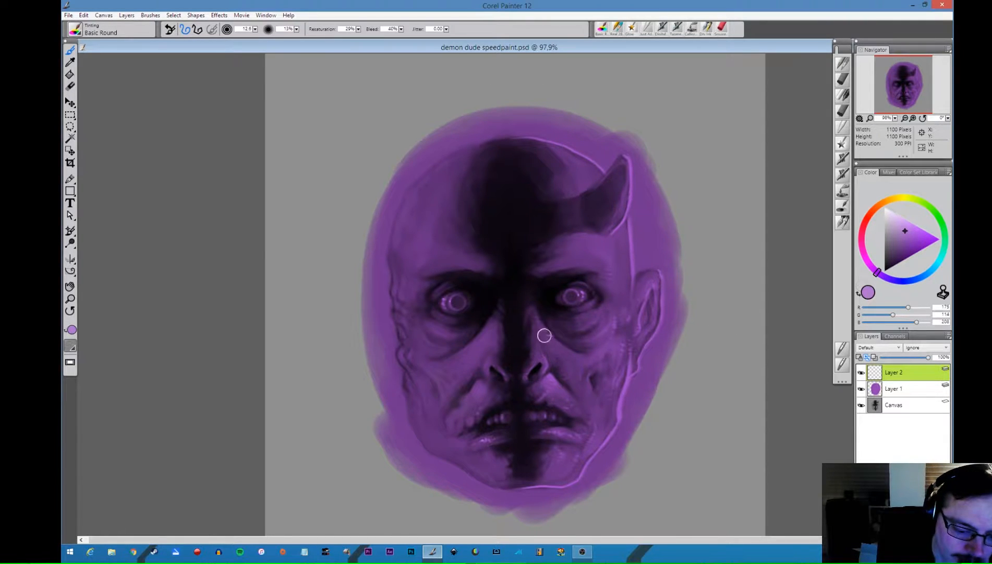
mouse_move(539, 325)
left_mouse_down()
mouse_move(570, 349)
mouse_move(539, 320)
mouse_move(559, 357)
mouse_move(570, 364)
mouse_move(541, 335)
mouse_move(588, 366)
left_mouse_up()
- Paint light purple highlights on the lower lid and eye bag of the eye below the horn, using a larger brush
key("bracketright")
key("bracketright")
key("bracketright")
key("bracketright")
key("bracketright")
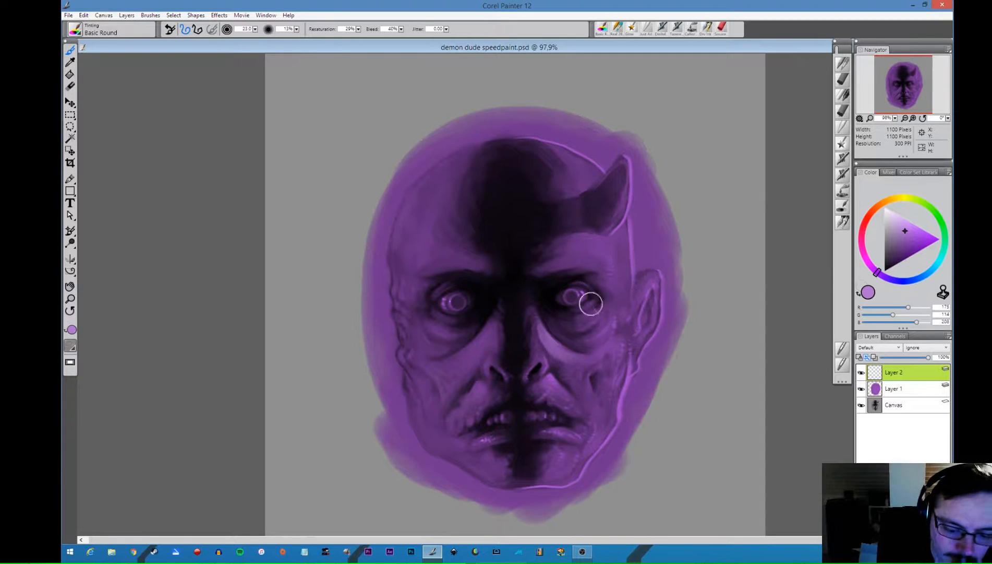
mouse_move(597, 317)
left_mouse_down()
mouse_move(605, 308)
mouse_move(587, 310)
mouse_move(581, 325)
mouse_move(603, 307)
left_mouse_up()
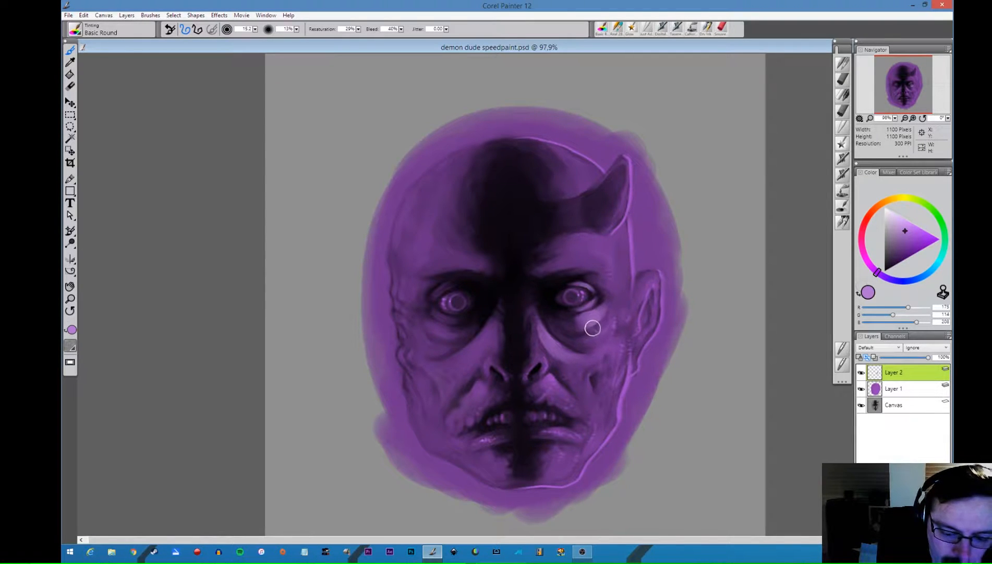
mouse_move(578, 334)
left_mouse_down()
mouse_move(600, 324)
mouse_move(579, 321)
left_mouse_up()
- Paint broad light purple highlights over the cheekbone and the temple between that eye and the ear
key("bracketleft")
key("bracketleft")
key("bracketleft")
key("bracketleft")
key("bracketleft")
key("bracketleft")
key("bracketleft")
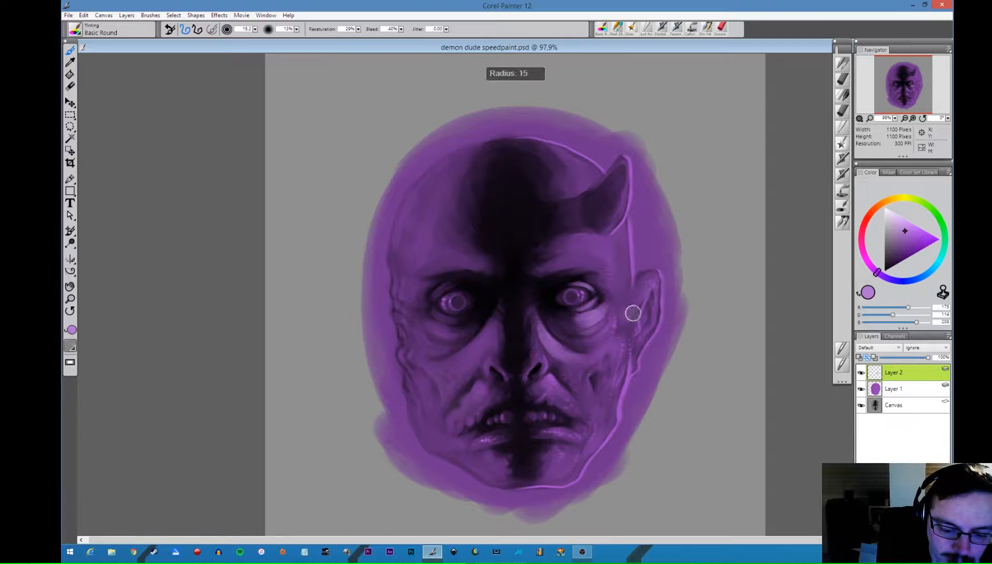
key("bracketright")
key("bracketright")
key("bracketright")
key("bracketright")
key("bracketright")
key("bracketright")
key("bracketright")
key("bracketright")
key("bracketright")
key("bracketright")
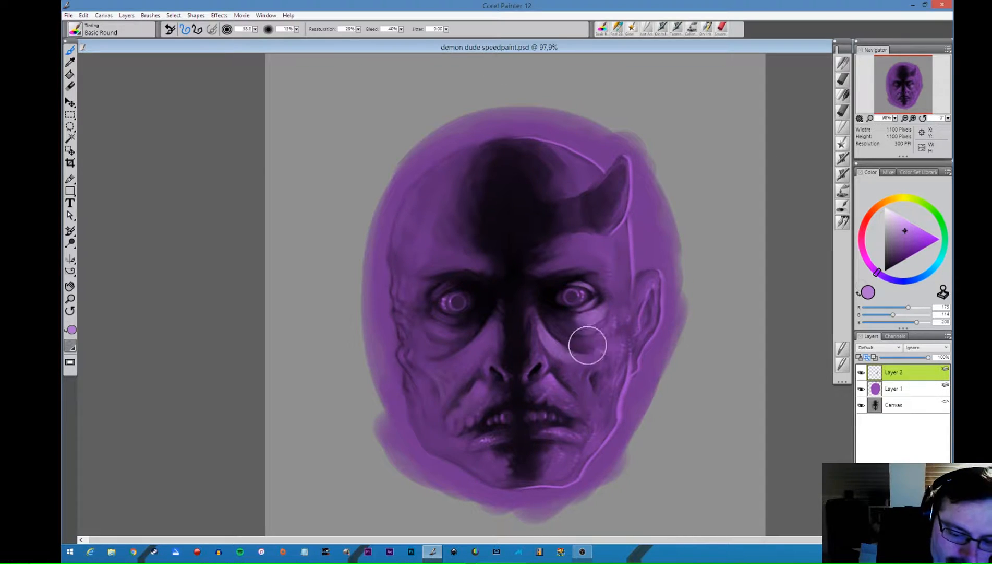
mouse_move(587, 343)
left_mouse_down()
mouse_move(581, 341)
mouse_move(608, 327)
mouse_move(613, 350)
mouse_move(606, 339)
mouse_move(584, 345)
mouse_move(609, 337)
mouse_move(584, 347)
mouse_move(606, 329)
left_mouse_up()
mouse_move(604, 279)
left_mouse_down()
mouse_move(594, 279)
mouse_move(616, 290)
mouse_move(613, 277)
mouse_move(589, 270)
mouse_move(651, 299)
left_mouse_up()
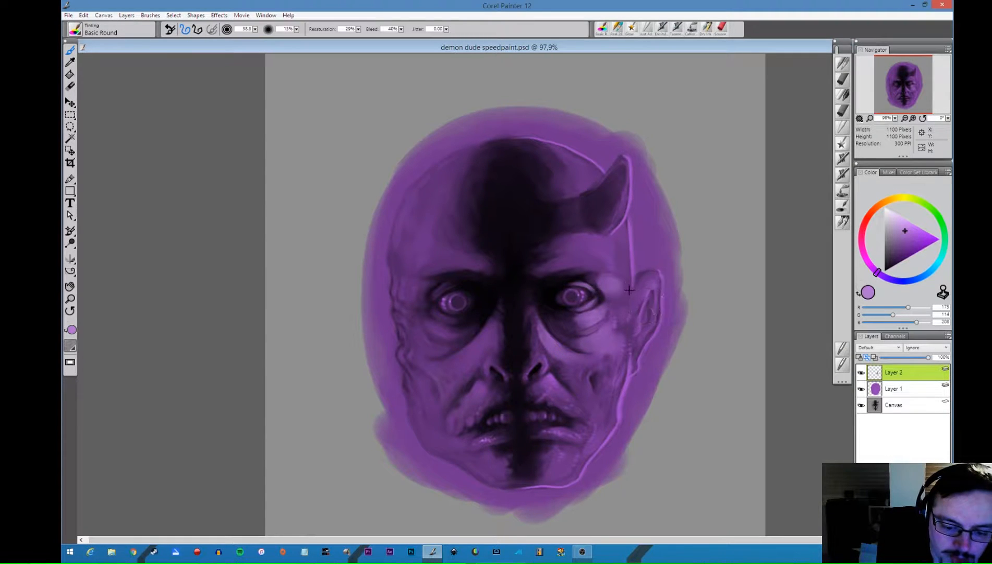
- Refine the light purple highlights around the outer eye corner, eye bag and upper cheek with a smaller brush
key("bracketleft")
key("bracketleft")
key("bracketleft")
key("bracketleft")
key("bracketleft")
key("bracketleft")
key("bracketleft")
key("bracketleft")
key("bracketleft")
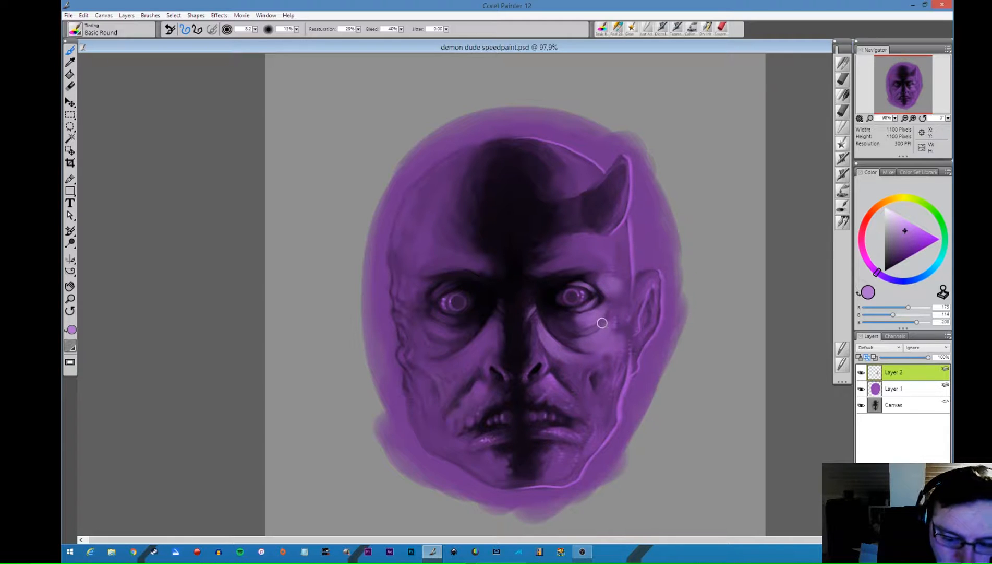
key("bracketright")
key("bracketright")
key("bracketright")
key("bracketright")
key("bracketright")
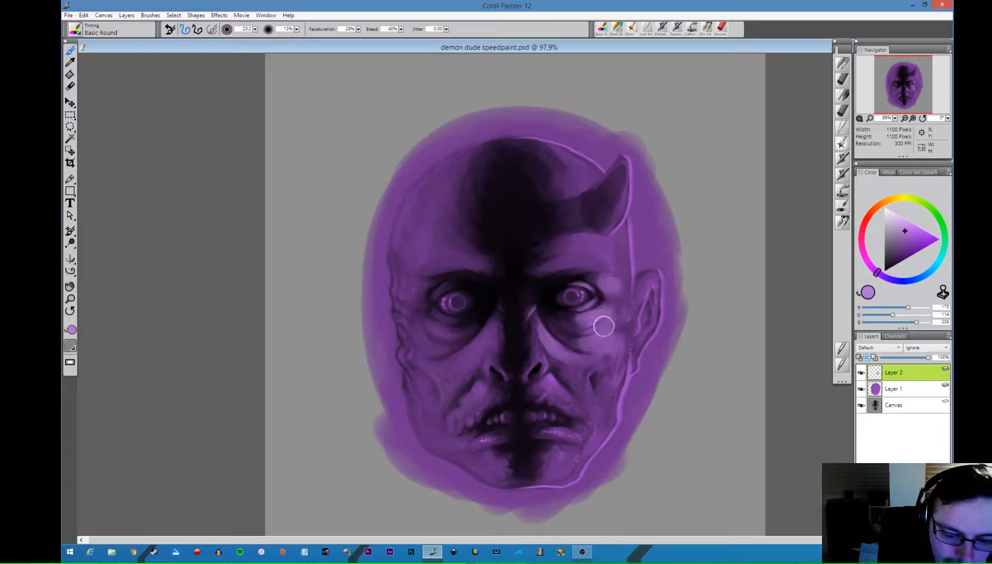
mouse_move(609, 312)
left_mouse_down()
mouse_move(579, 323)
mouse_move(606, 303)
mouse_move(623, 307)
mouse_move(592, 278)
mouse_move(611, 292)
mouse_move(591, 284)
mouse_move(611, 291)
mouse_move(590, 306)
mouse_move(610, 297)
mouse_move(602, 291)
mouse_move(594, 314)
mouse_move(607, 302)
mouse_move(565, 314)
left_mouse_up()
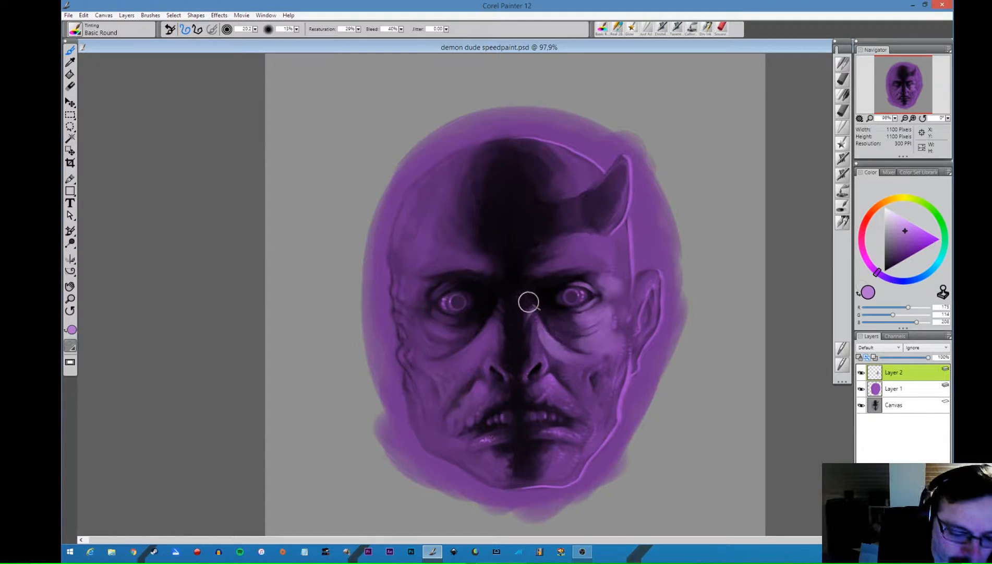
- Paint light purple highlights on the upper lip area between the nostril and the teeth with a smaller brush
key("[")
key("[")
mouse_move(559, 377)
left_mouse_down()
mouse_move(578, 401)
mouse_move(551, 373)
mouse_move(579, 395)
mouse_move(560, 397)
mouse_move(550, 382)
mouse_move(519, 426)
left_mouse_up()
- Pick a paler purple and paint rim-light highlights near the ear and along the outer edge of the horn
key("]")
key("]")
key("]")
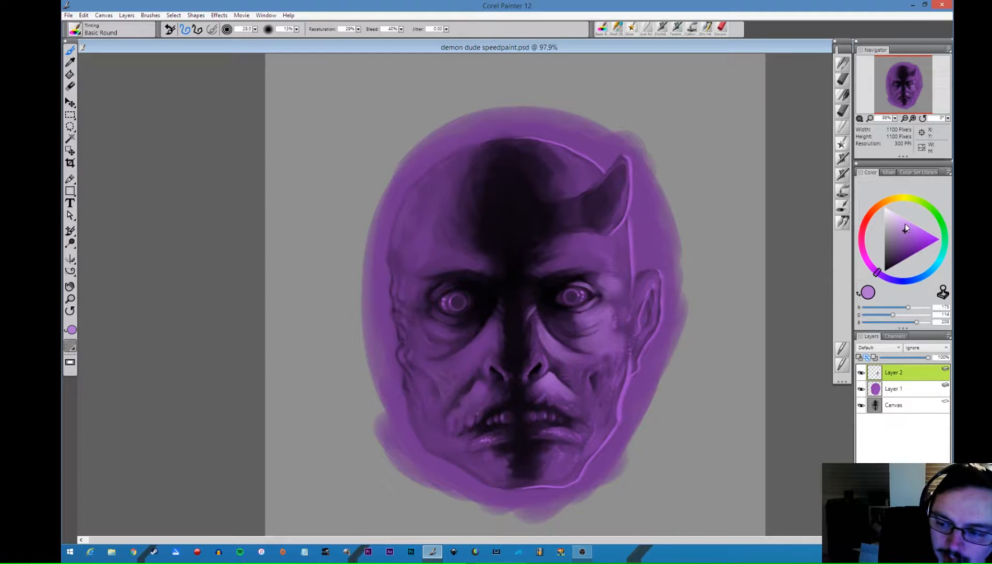
left_click(904, 224)
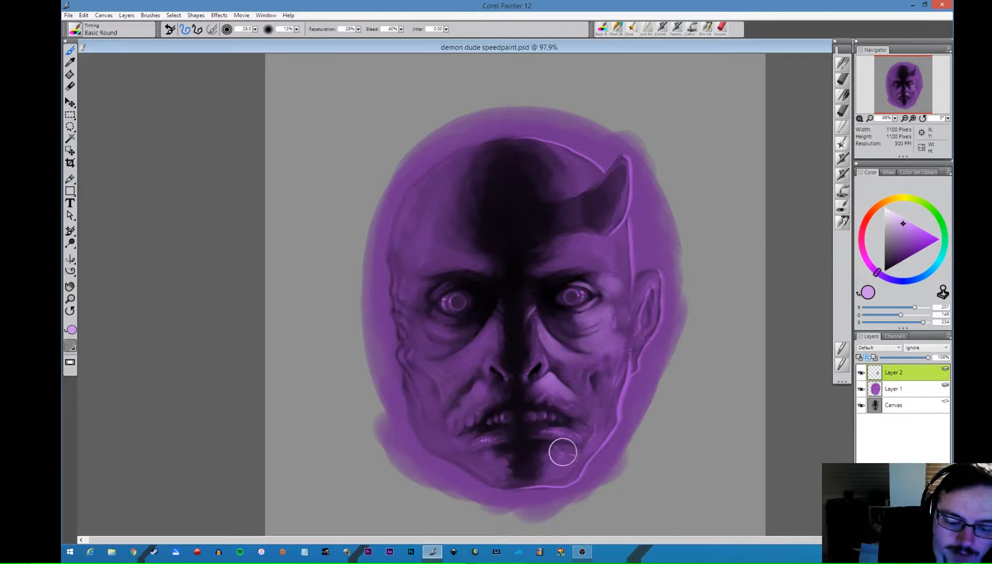
left_click_drag(634, 306, 635, 302)
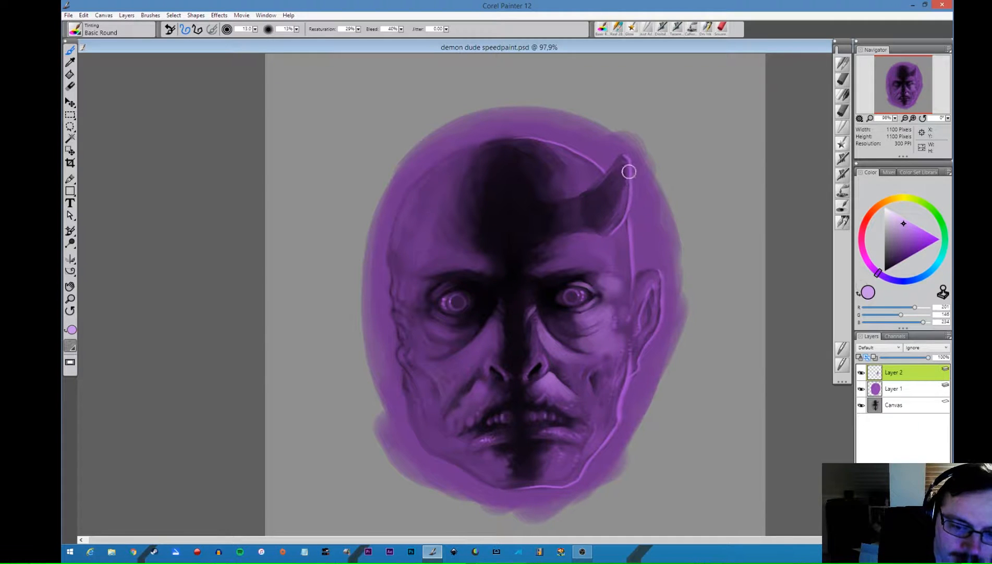
left_click_drag(628, 171, 629, 170)
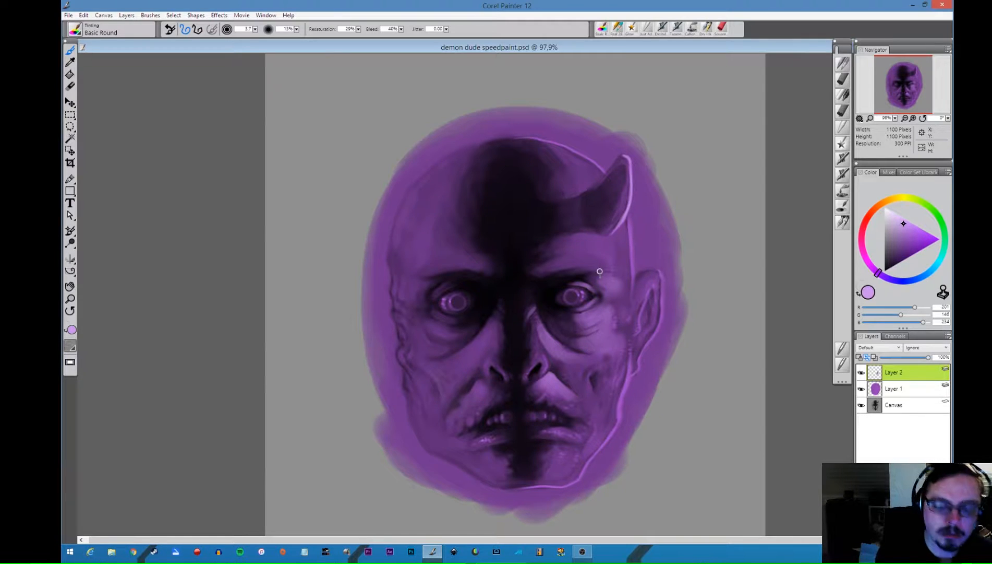
- Paint light purple highlights along the nose bridge and nostril on the horned side, adjusting the brush size between strokes
key("bracketleft")
key("bracketleft")
key("bracketleft")
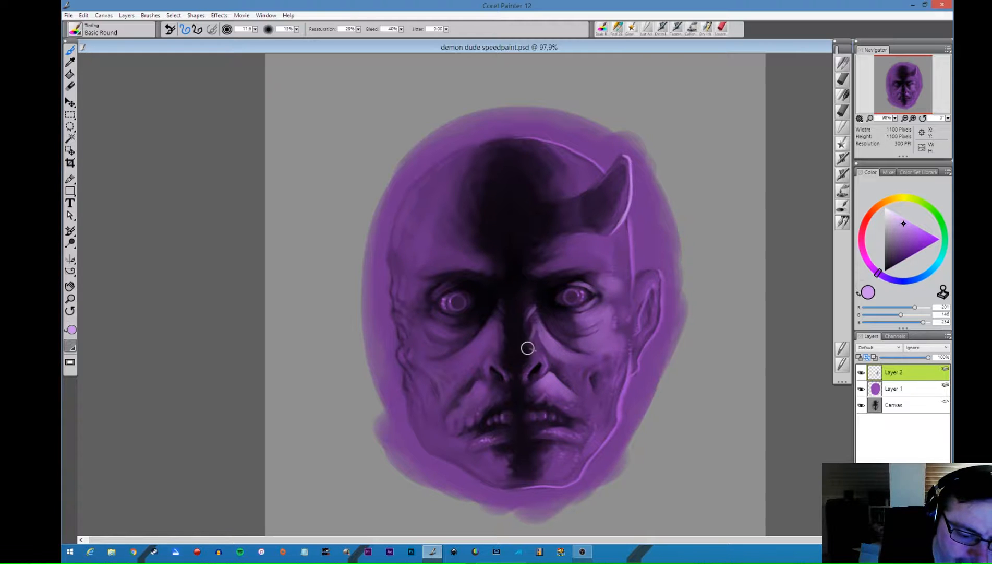
key("bracketright")
key("bracketright")
key("bracketright")
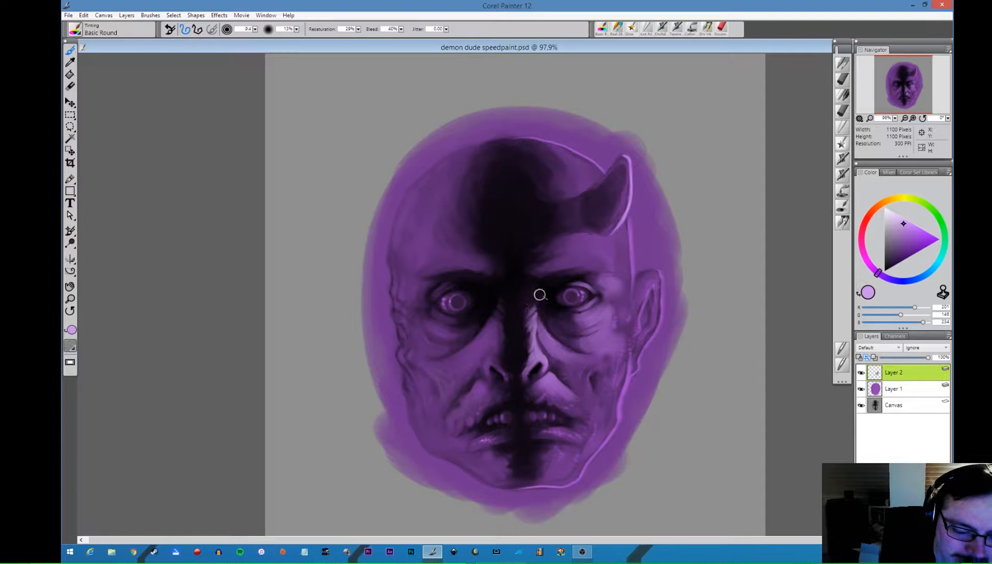
key("bracketright")
key("bracketright")
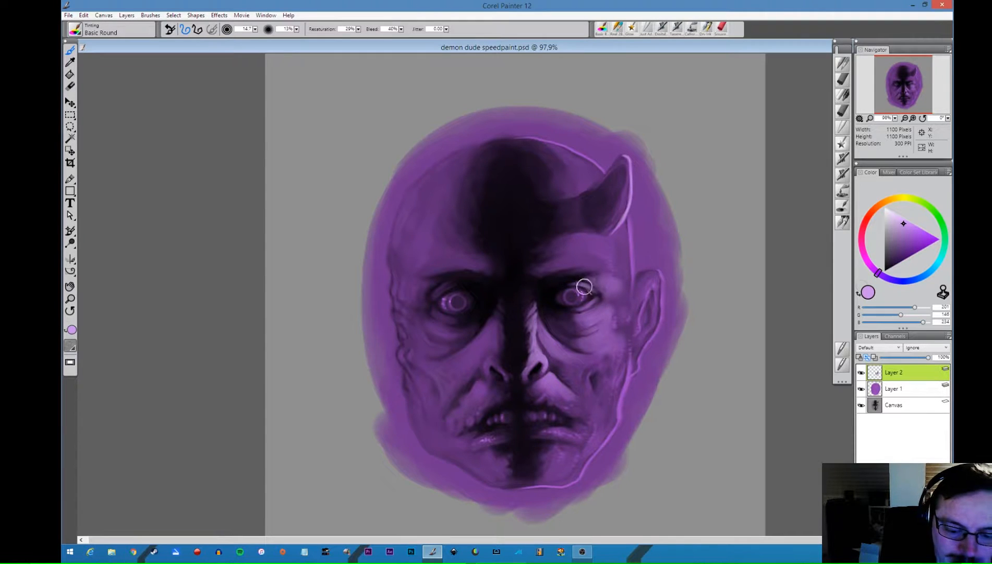
- Paint broad light purple highlights from the side of the nose across the cheek below the eye with a larger brush
key("bracketright")
key("bracketright")
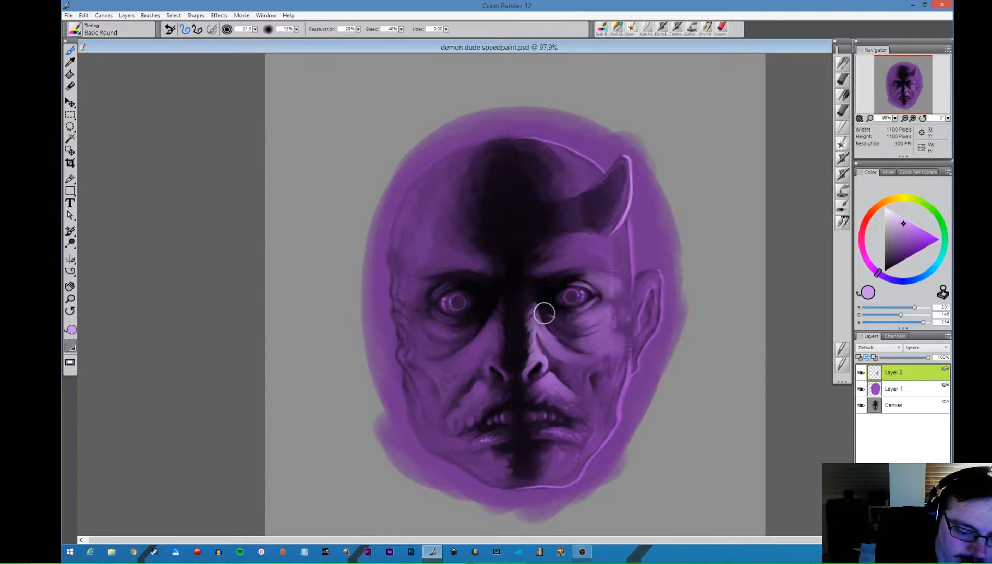
mouse_move(537, 303)
left_mouse_down()
mouse_move(556, 351)
mouse_move(540, 343)
mouse_move(549, 334)
mouse_move(550, 351)
mouse_move(589, 362)
mouse_move(547, 344)
mouse_move(586, 370)
mouse_move(558, 360)
mouse_move(575, 357)
mouse_move(552, 357)
mouse_move(582, 383)
left_mouse_up()
key("]")
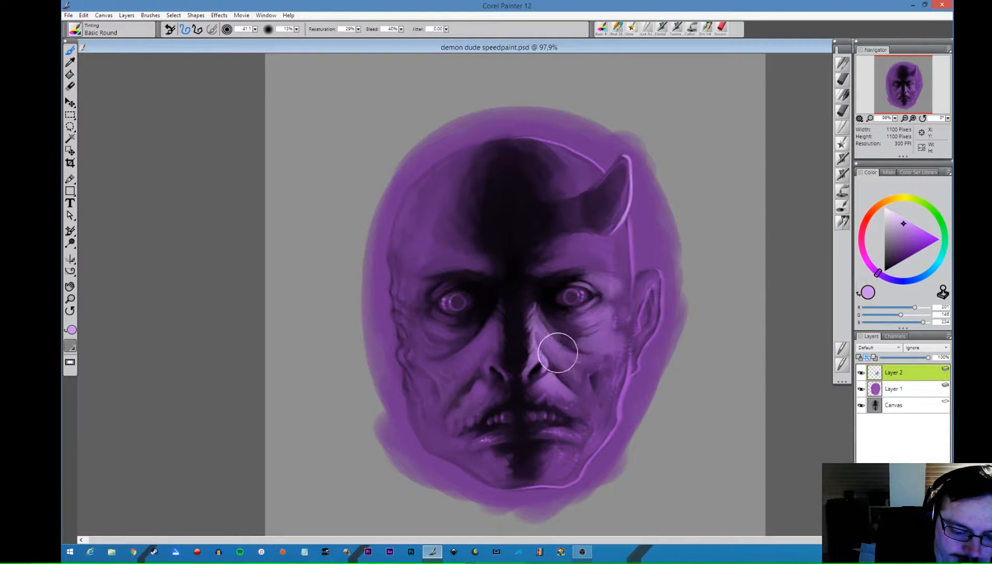
mouse_move(561, 351)
left_mouse_down()
mouse_move(592, 394)
mouse_move(572, 363)
mouse_move(589, 356)
mouse_move(586, 373)
mouse_move(606, 353)
left_mouse_up()
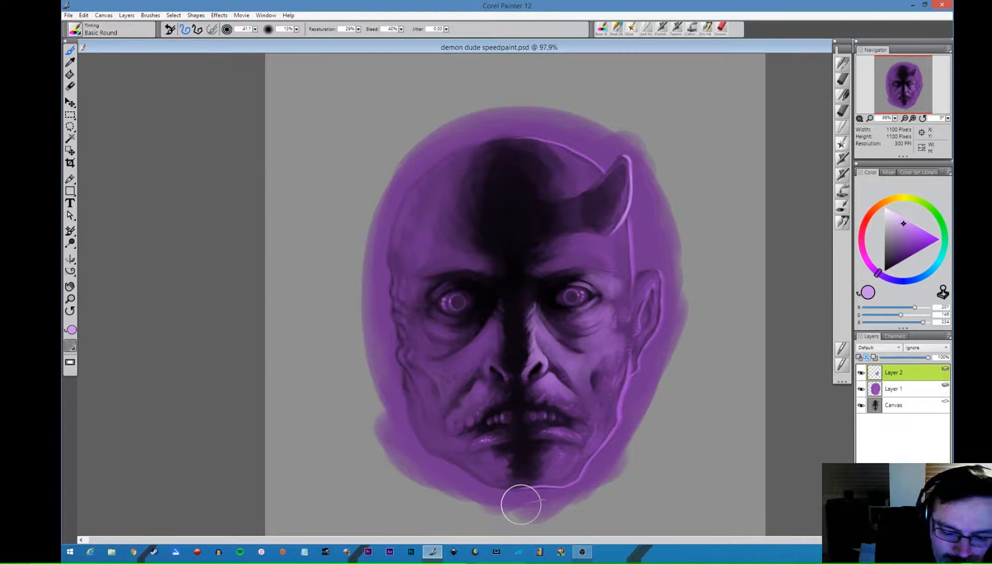
- Paint light purple highlights on the upper lip and along the lower lip with a smaller brush
key("[")
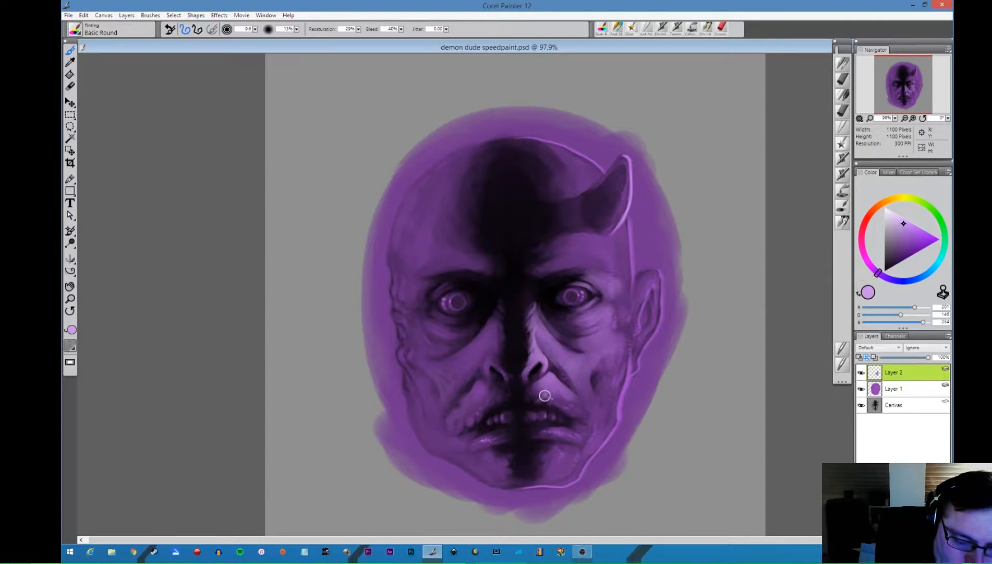
key("]")
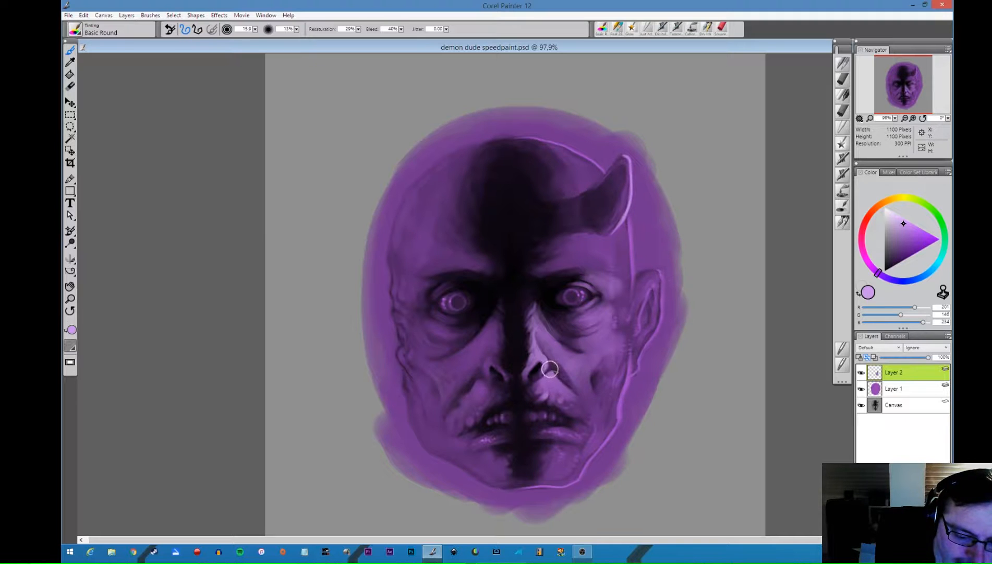
mouse_move(570, 388)
left_mouse_down()
mouse_move(551, 376)
mouse_move(563, 381)
left_mouse_up()
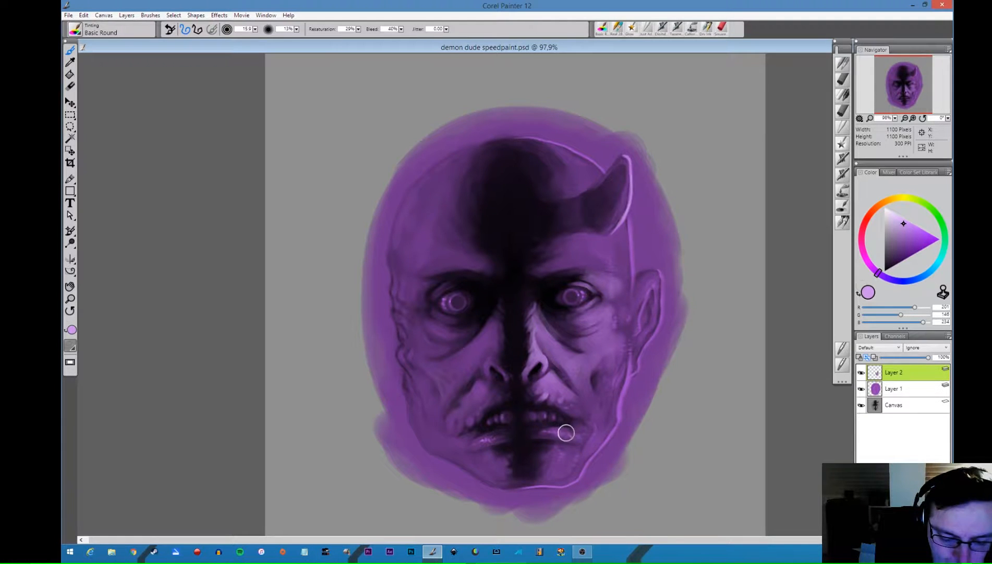
mouse_move(566, 432)
left_mouse_down()
mouse_move(545, 431)
mouse_move(567, 439)
mouse_move(533, 435)
mouse_move(579, 438)
left_mouse_up()
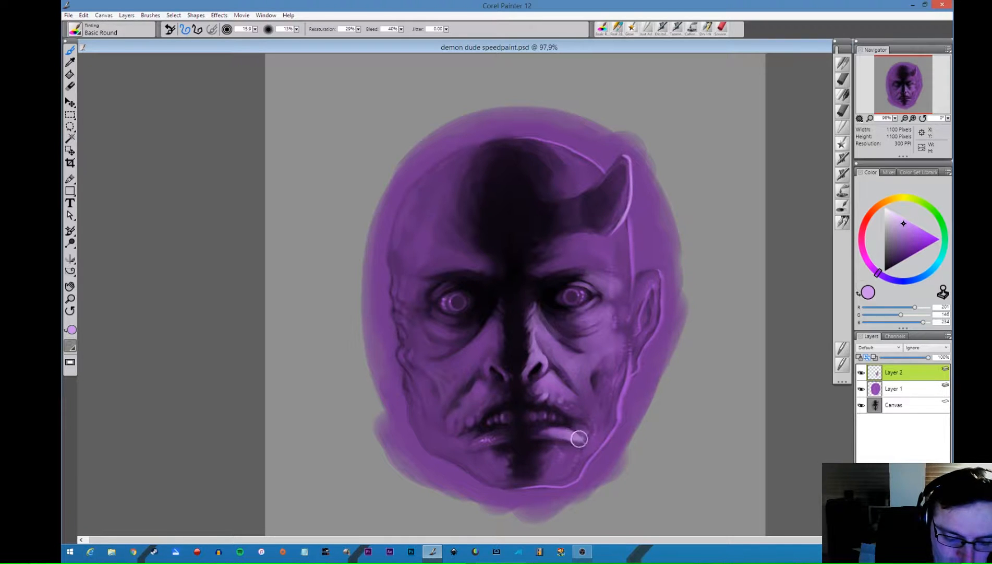
- Pick a more saturated light purple and refine the highlights around the mouth corner and upper lip with a small brush
left_click(911, 226)
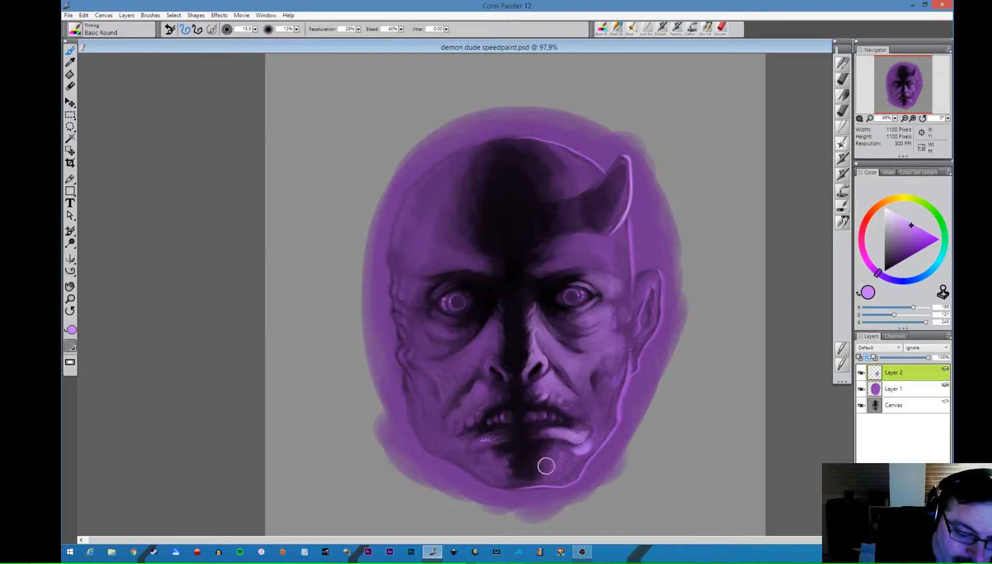
key("bracketleft")
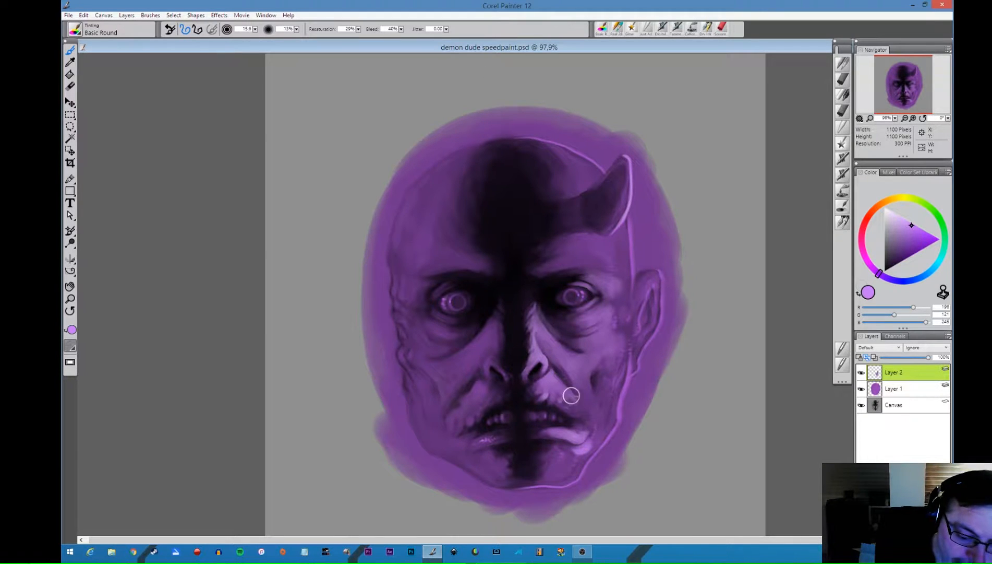
mouse_move(570, 397)
left_mouse_down()
mouse_move(559, 393)
mouse_move(564, 401)
left_mouse_up()
key("bracketleft")
key("bracketleft")
key("bracketleft")
key("bracketleft")
key("bracketleft")
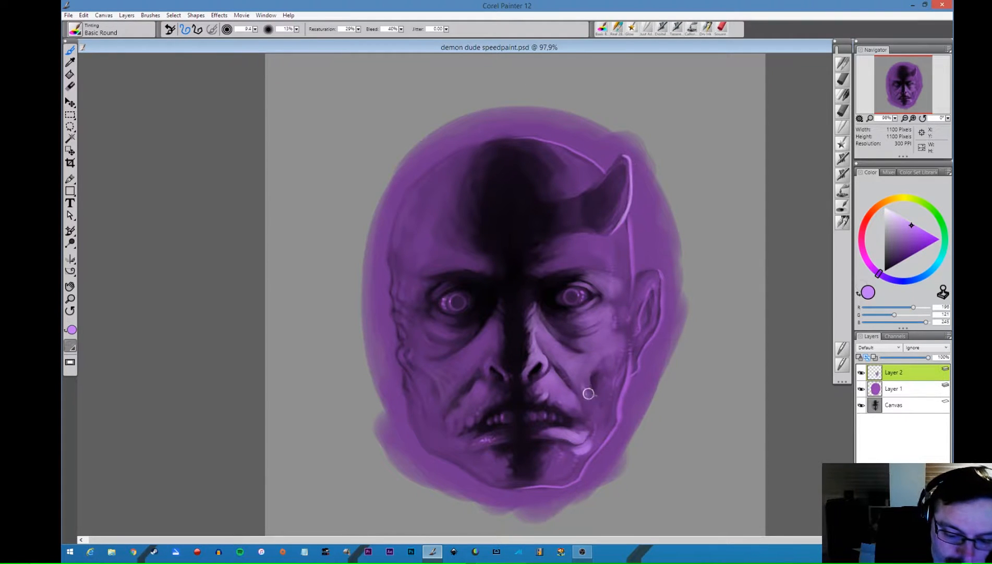
- Paint saturated light purple highlights around the cheek hollow and down the cheek toward the jaw below the ear
key("bracketleft")
key("bracketleft")
key("bracketleft")
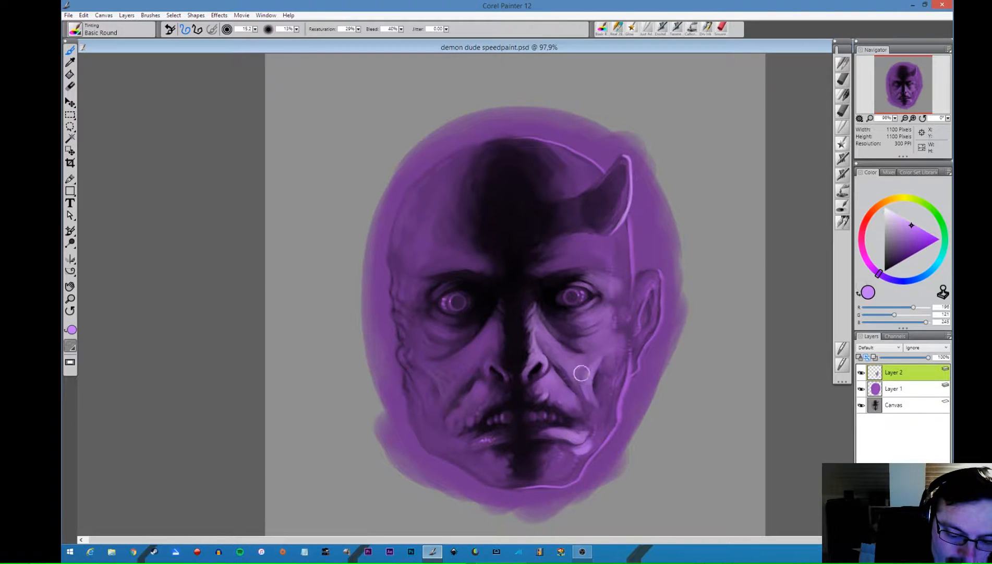
mouse_move(610, 365)
left_mouse_down()
mouse_move(611, 400)
mouse_move(622, 355)
mouse_move(610, 423)
mouse_move(601, 432)
mouse_move(611, 403)
mouse_move(596, 433)
mouse_move(594, 394)
mouse_move(613, 421)
mouse_move(609, 350)
mouse_move(617, 363)
mouse_move(606, 365)
mouse_move(614, 361)
mouse_move(603, 390)
mouse_move(617, 347)
mouse_move(595, 363)
mouse_move(614, 348)
mouse_move(616, 327)
mouse_move(614, 359)
mouse_move(609, 338)
mouse_move(592, 361)
mouse_move(621, 348)
mouse_move(620, 359)
mouse_move(616, 330)
mouse_move(587, 371)
mouse_move(605, 336)
mouse_move(564, 355)
mouse_move(606, 395)
mouse_move(610, 382)
mouse_move(609, 411)
mouse_move(597, 415)
mouse_move(587, 399)
mouse_move(600, 429)
mouse_move(591, 441)
mouse_move(592, 393)
mouse_move(598, 412)
mouse_move(580, 365)
mouse_move(604, 406)
left_mouse_up()
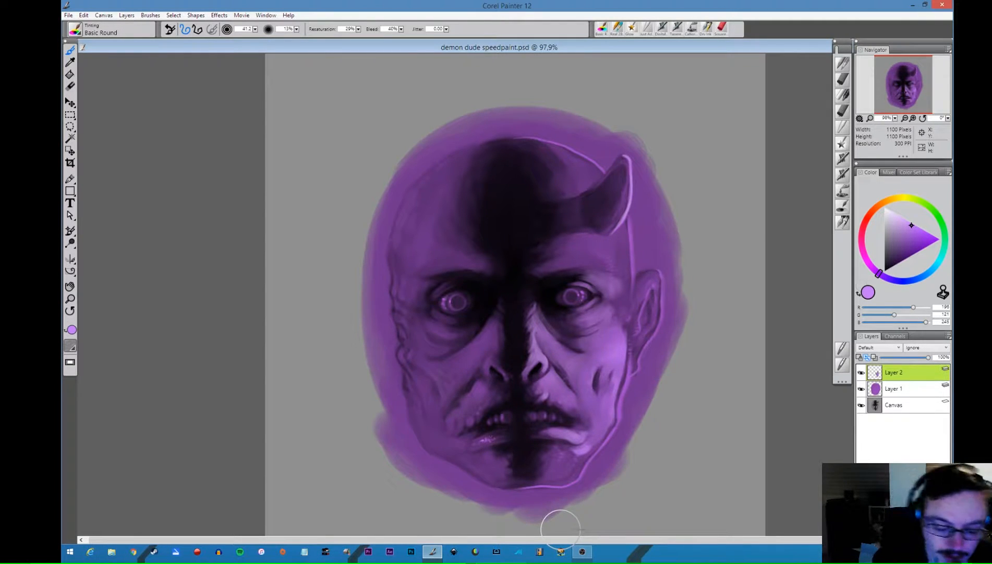
- Paint light purple highlights on the chin and jaw edge, and refine the mouth corner and the fold beside the nose
mouse_move(560, 462)
left_mouse_down()
mouse_move(533, 462)
mouse_move(550, 462)
mouse_move(537, 457)
mouse_move(543, 451)
mouse_move(566, 453)
left_mouse_up()
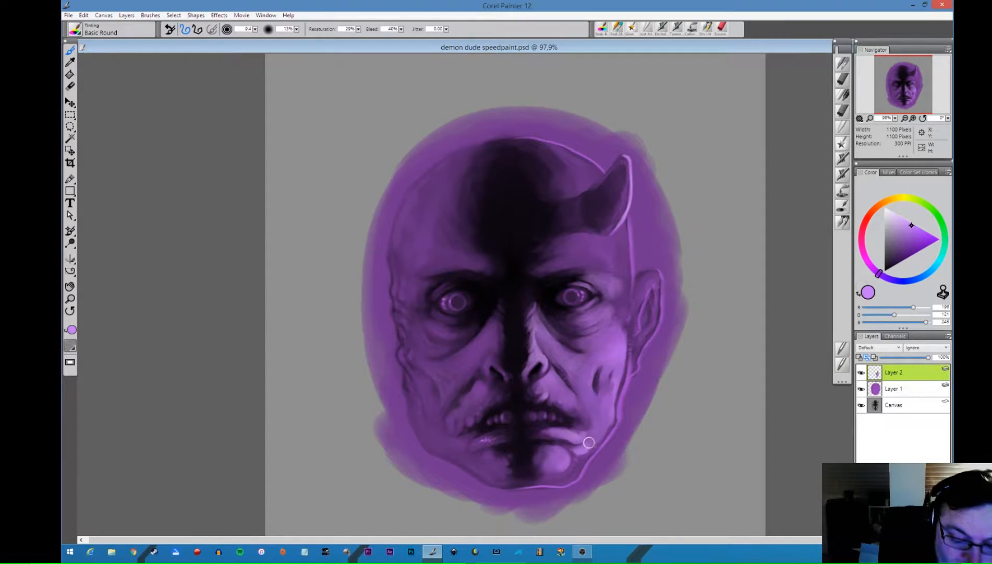
left_click_drag(594, 443, 563, 476)
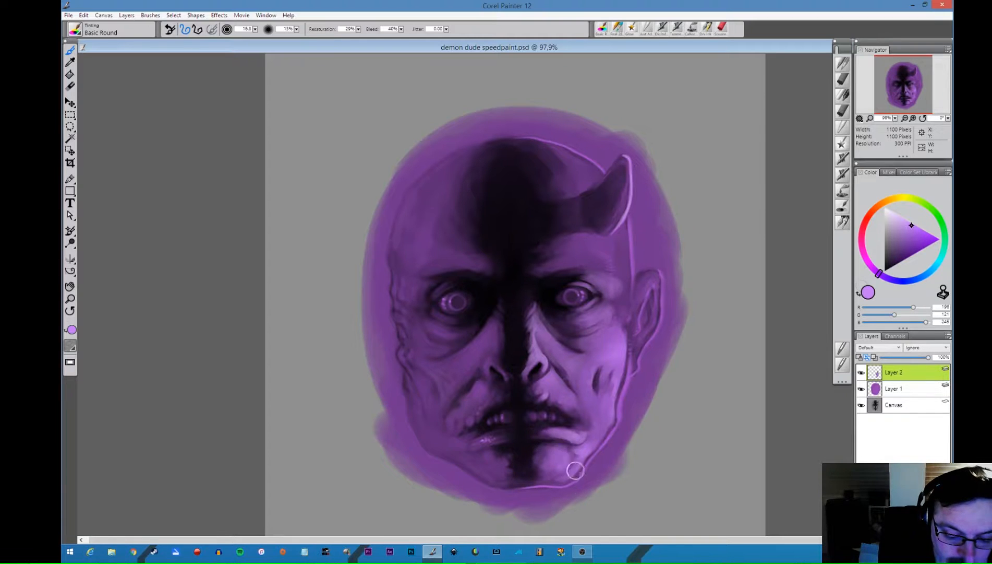
left_click_drag(578, 433, 580, 434)
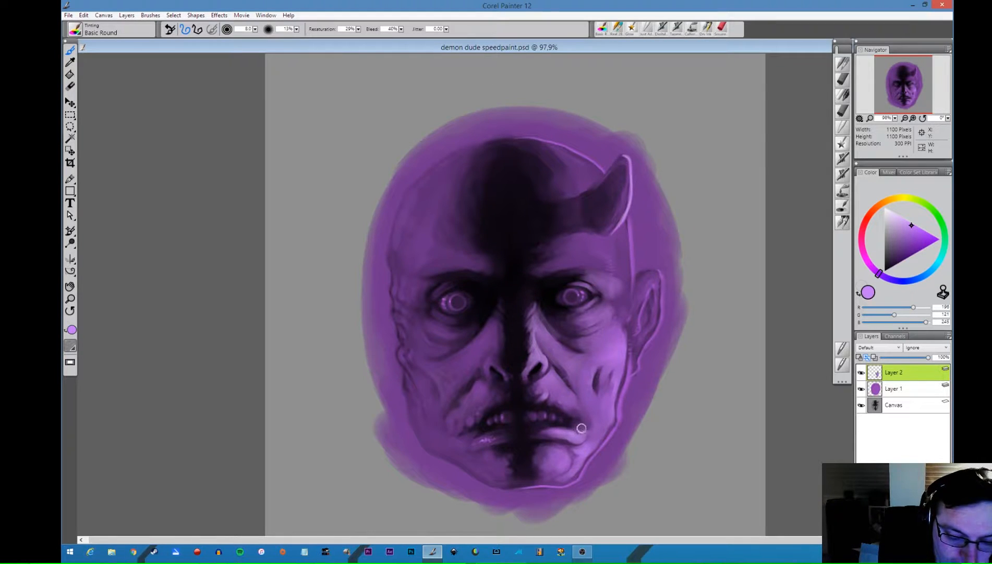
left_click_drag(584, 371, 574, 377)
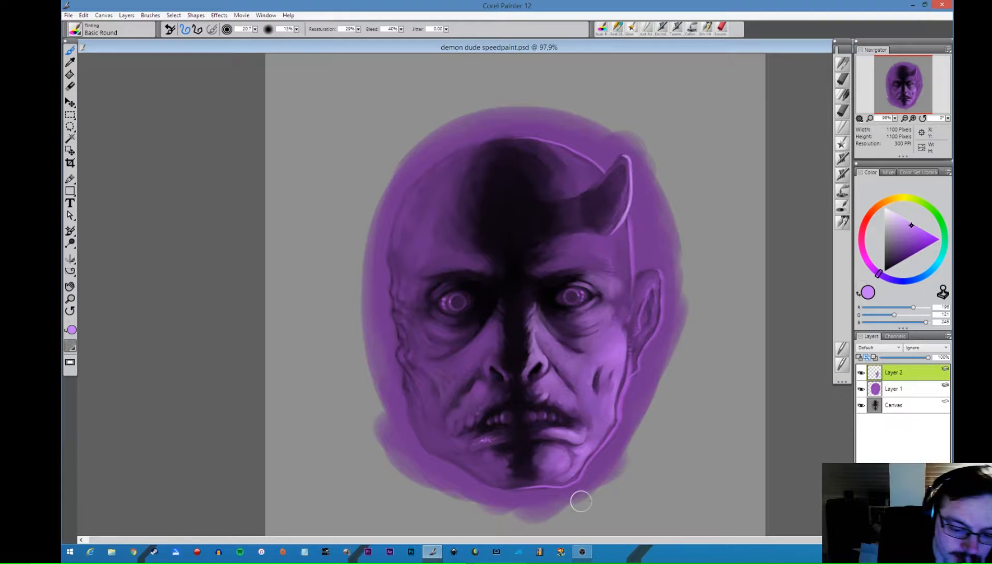
- Add a new layer and smooth the cheek, under-eye and nose highlights on it with the Just Add Water blender
left_click(841, 129)
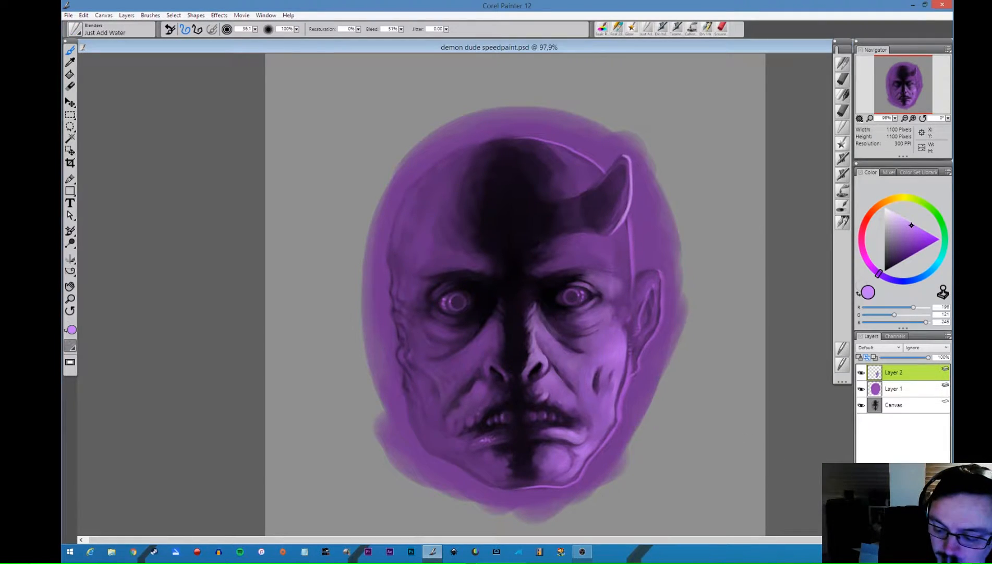
key("ctrl+shift+n")
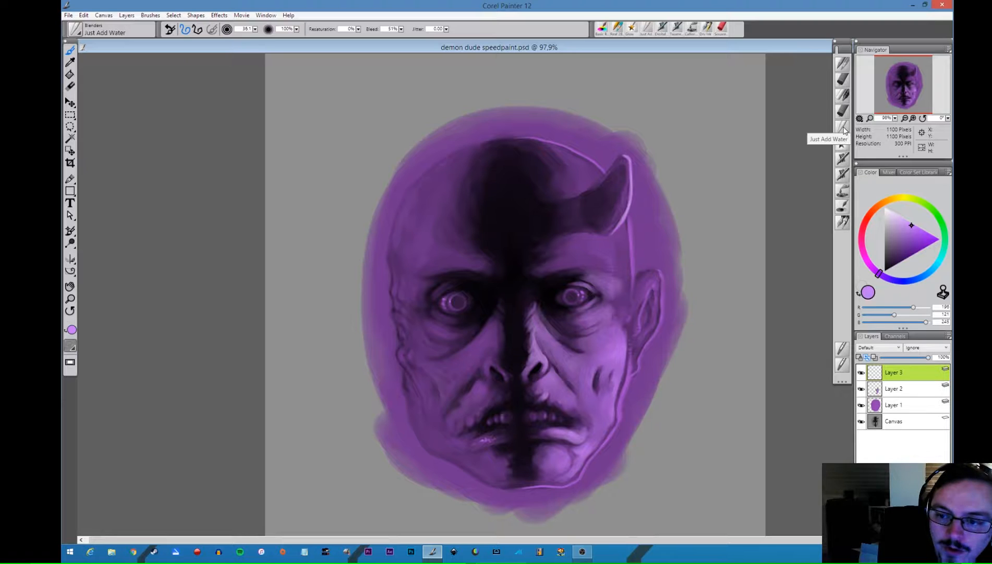
left_click_drag(631, 282, 636, 286)
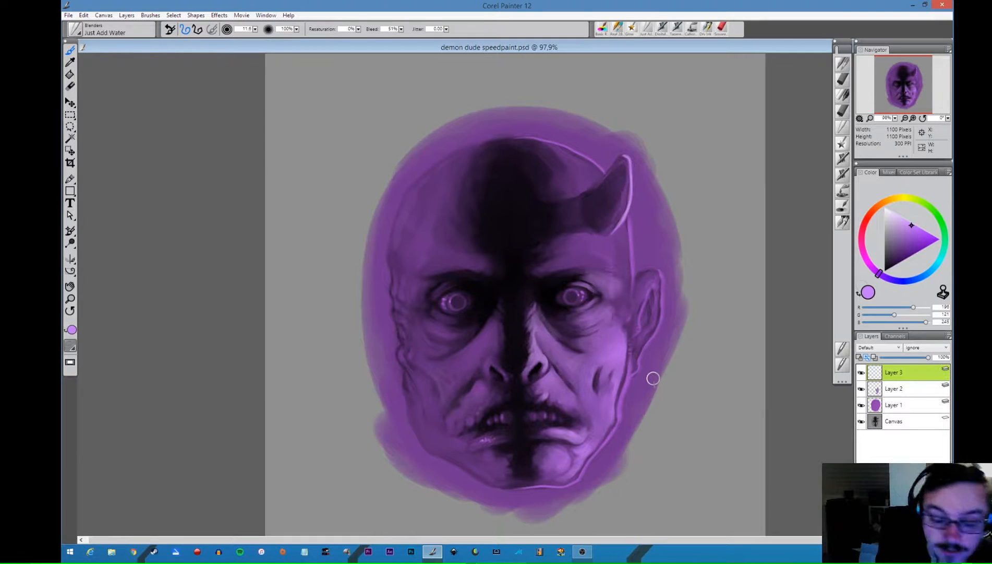
left_click_drag(585, 313, 565, 356)
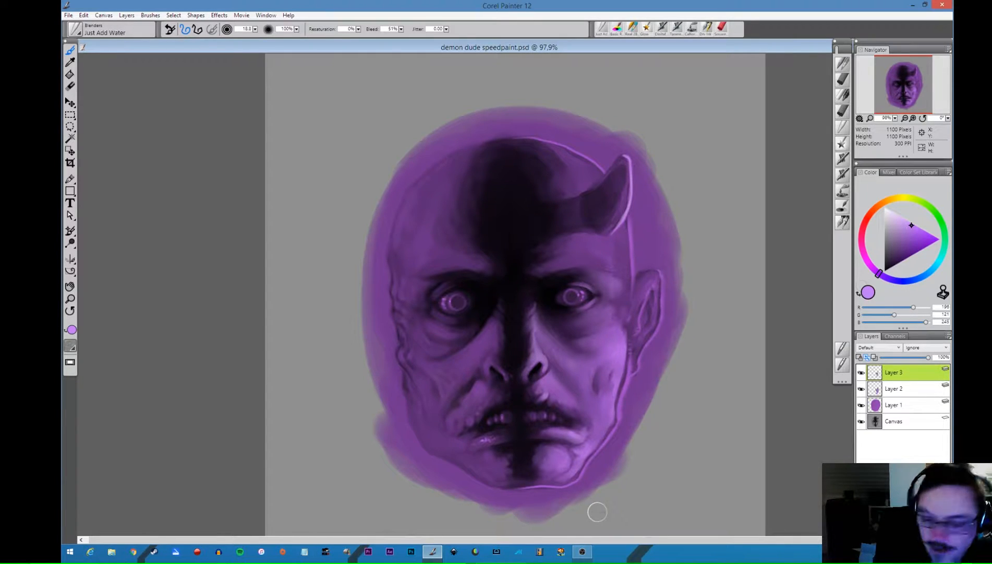
- Compare the face with and without the blended layer and set that layer's opacity to 50%
left_click(862, 372)
left_click(861, 372)
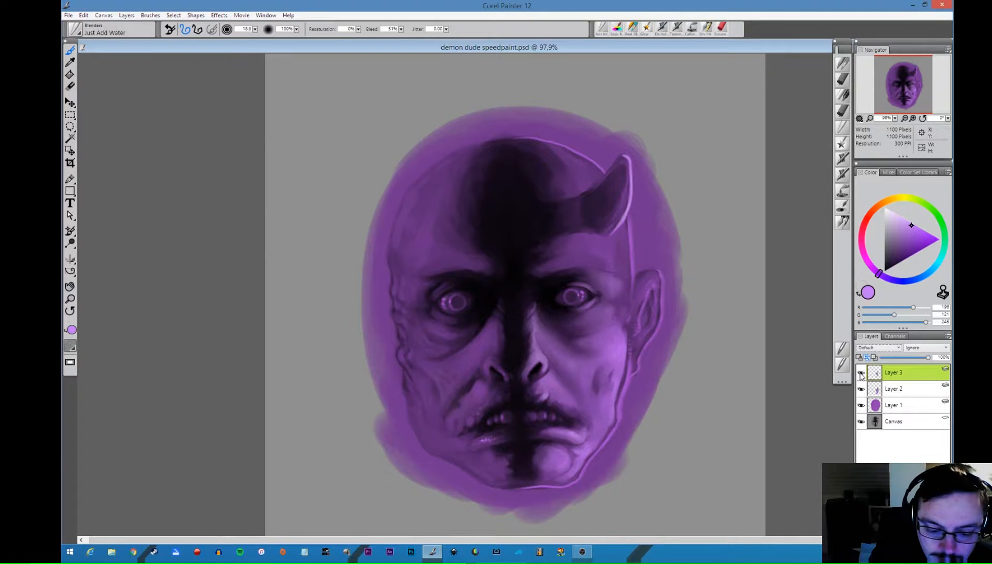
left_click(861, 372)
left_click(862, 373)
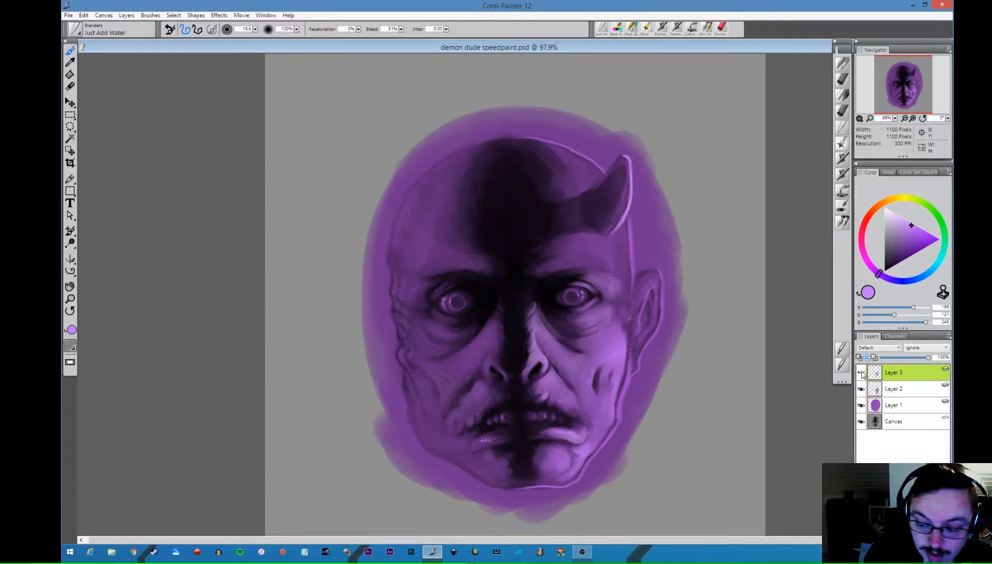
left_click(862, 372)
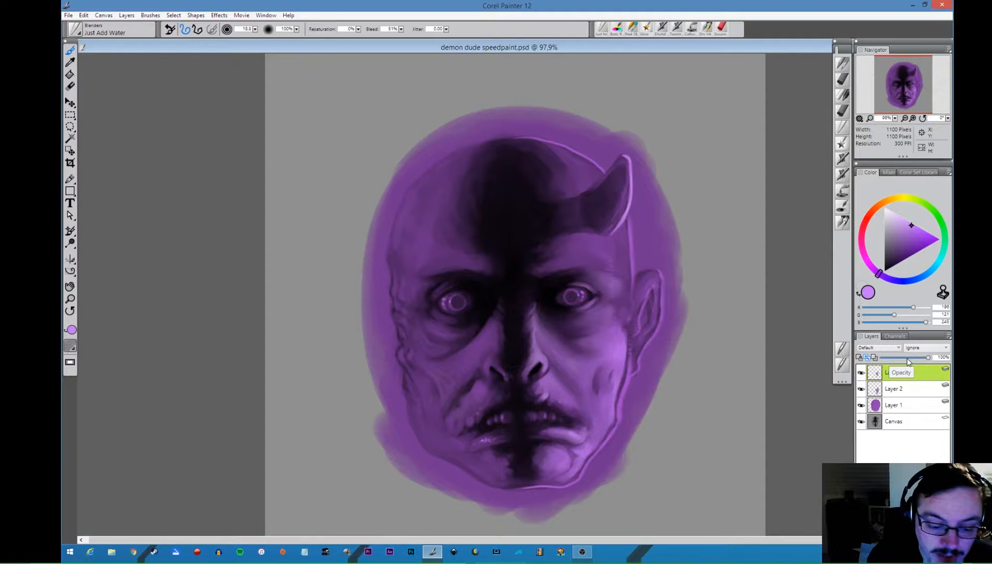
left_click(907, 358)
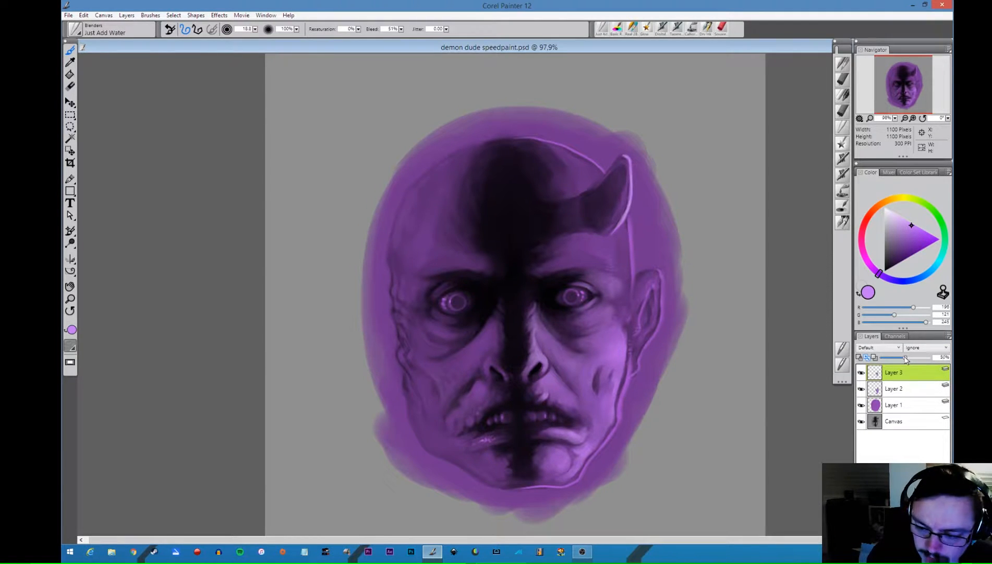
left_click(861, 372)
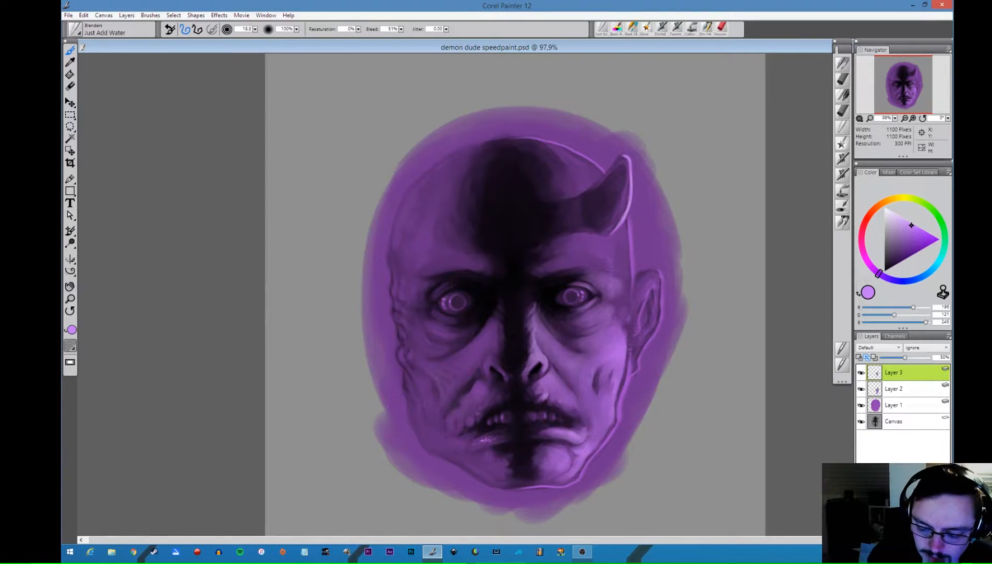
- Add a new layer on top and set its composite method to Color
key("ctrl+shift+n")
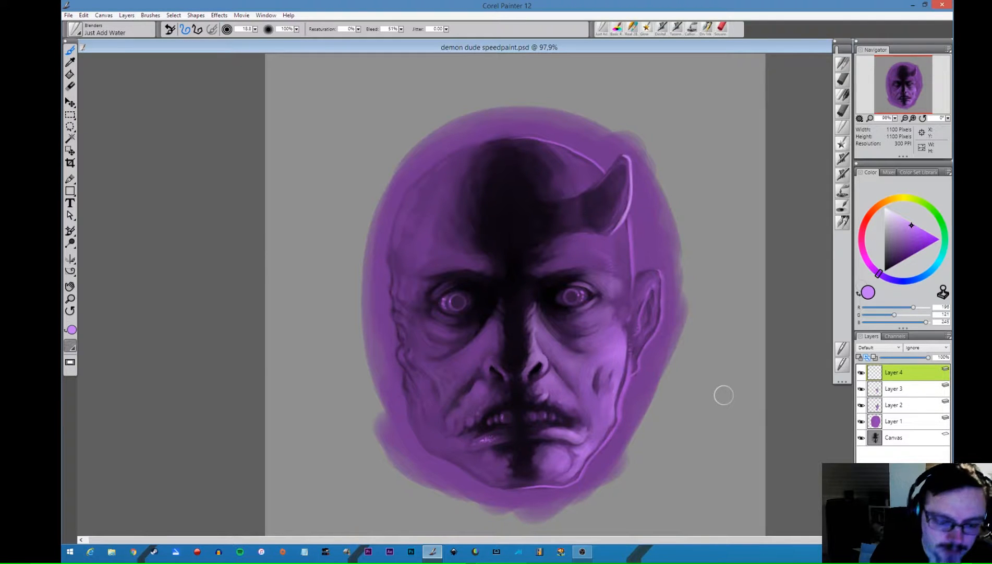
left_click(879, 346)
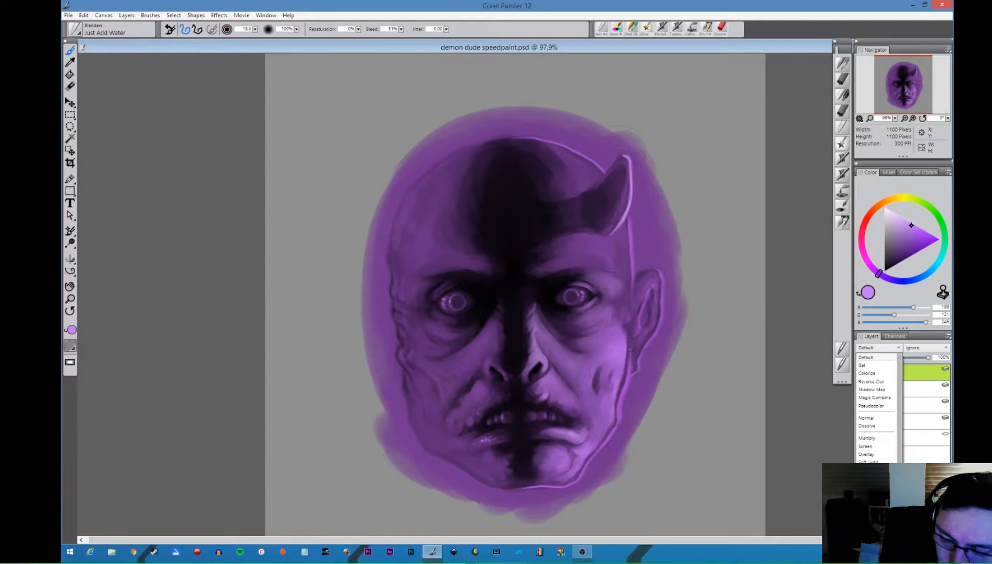
left_click(870, 518)
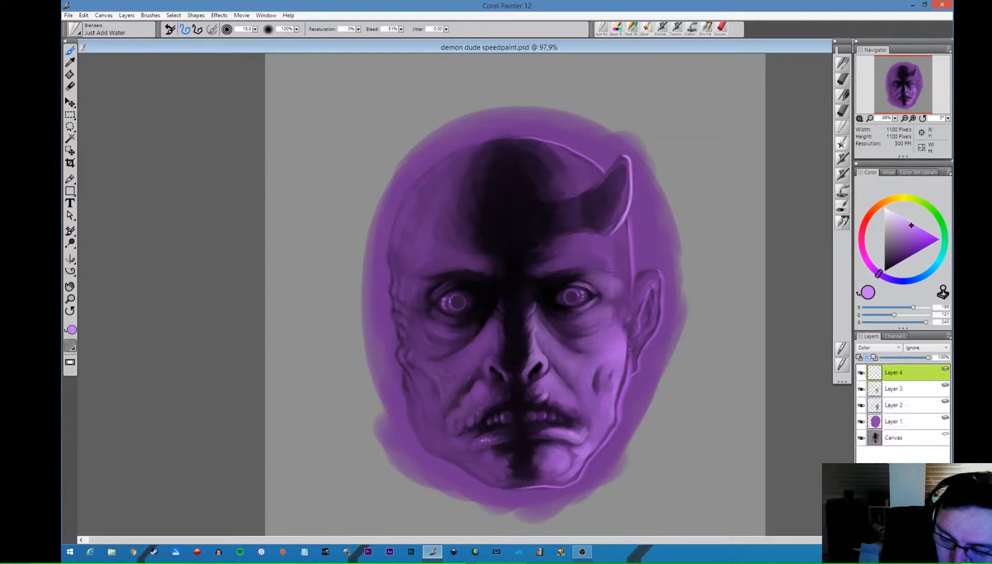
- Pick a bright turquoise and tint the hornless half of the head with the Digital Soft Flow Airbrush
left_click(942, 252)
left_click(920, 227)
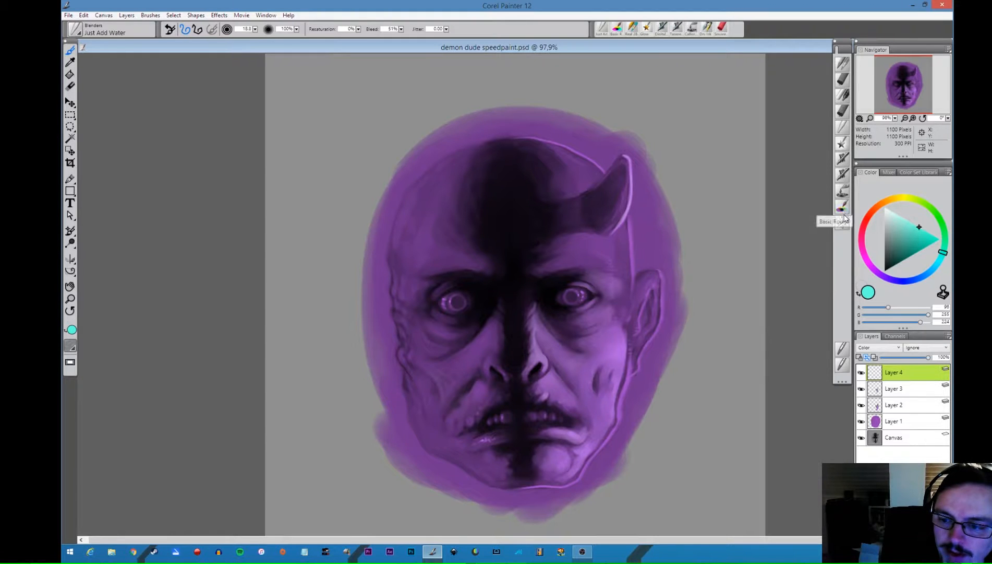
left_click(842, 175)
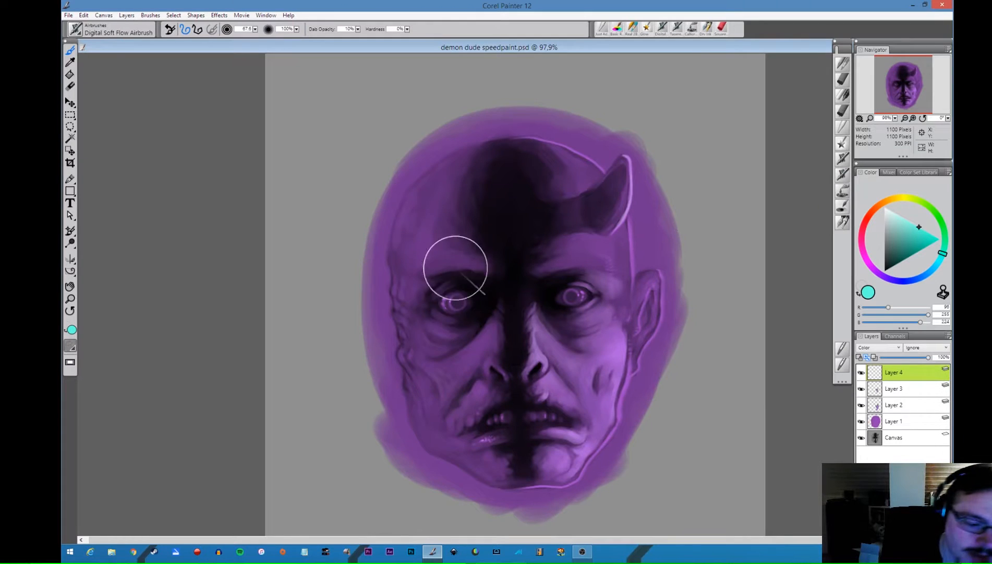
mouse_move(434, 259)
left_mouse_down()
mouse_move(420, 276)
mouse_move(440, 188)
mouse_move(409, 209)
mouse_move(402, 351)
mouse_move(487, 290)
mouse_move(486, 356)
mouse_move(454, 354)
mouse_move(428, 380)
mouse_move(418, 411)
mouse_move(460, 353)
mouse_move(485, 258)
mouse_move(462, 253)
mouse_move(481, 156)
mouse_move(441, 187)
mouse_move(412, 359)
mouse_move(469, 379)
mouse_move(498, 371)
mouse_move(498, 383)
mouse_move(507, 371)
mouse_move(496, 469)
mouse_move(426, 414)
mouse_move(464, 465)
mouse_move(466, 456)
mouse_move(493, 472)
mouse_move(479, 451)
mouse_move(475, 350)
mouse_move(490, 402)
mouse_move(486, 290)
mouse_move(501, 178)
mouse_move(444, 186)
mouse_move(404, 224)
mouse_move(432, 428)
mouse_move(431, 230)
mouse_move(416, 432)
mouse_move(459, 459)
mouse_move(436, 435)
mouse_move(405, 232)
mouse_move(436, 167)
mouse_move(397, 202)
mouse_move(381, 317)
mouse_move(471, 467)
mouse_move(441, 463)
mouse_move(517, 463)
left_mouse_up()
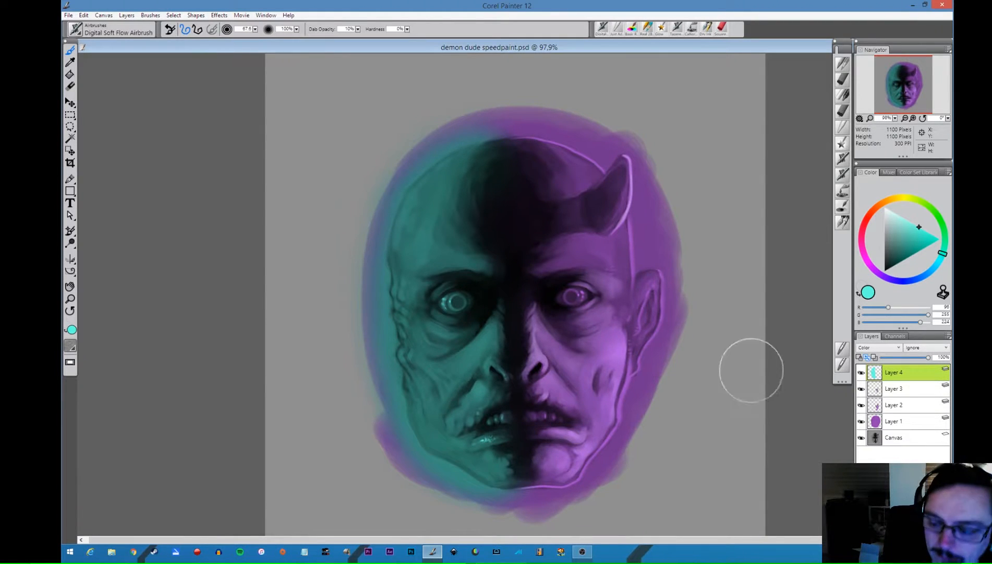
- On a new layer, paint light turquoise highlights on the upper eyelid and outer brow of the turquoise half with the Basic Round tinting brush
key("ctrl+shift+n")
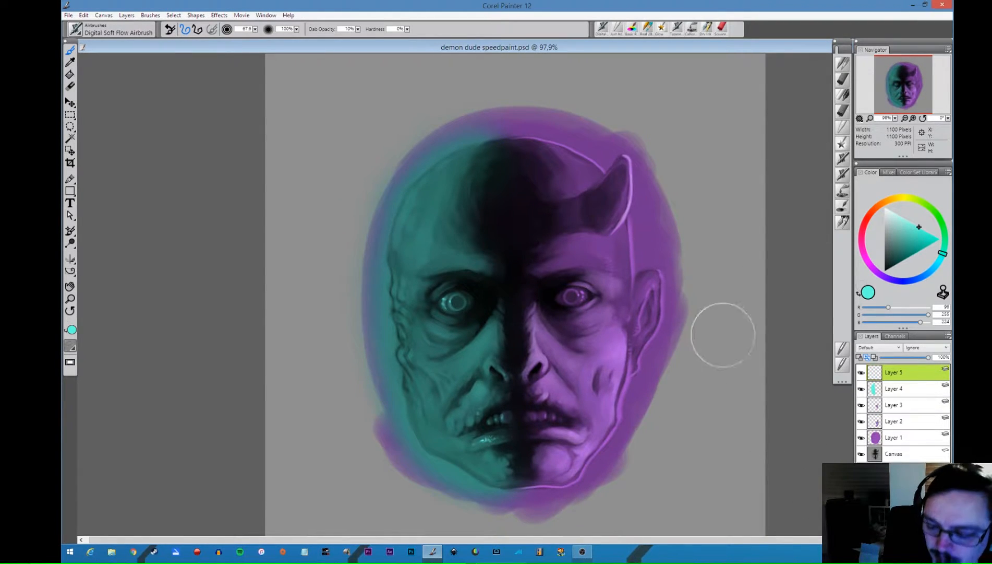
left_click(843, 209)
left_click_drag(906, 226, 908, 219)
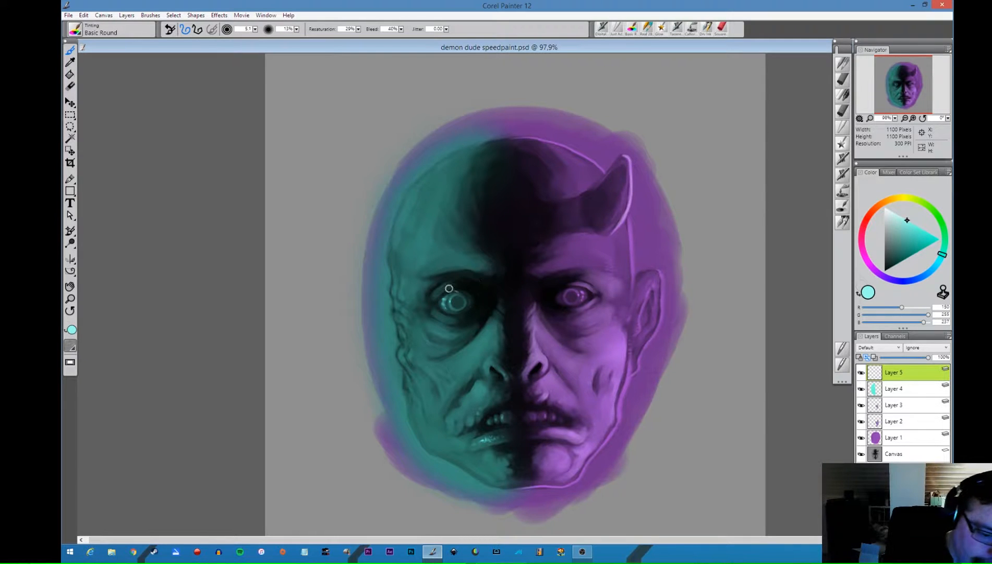
left_click_drag(434, 289, 438, 293)
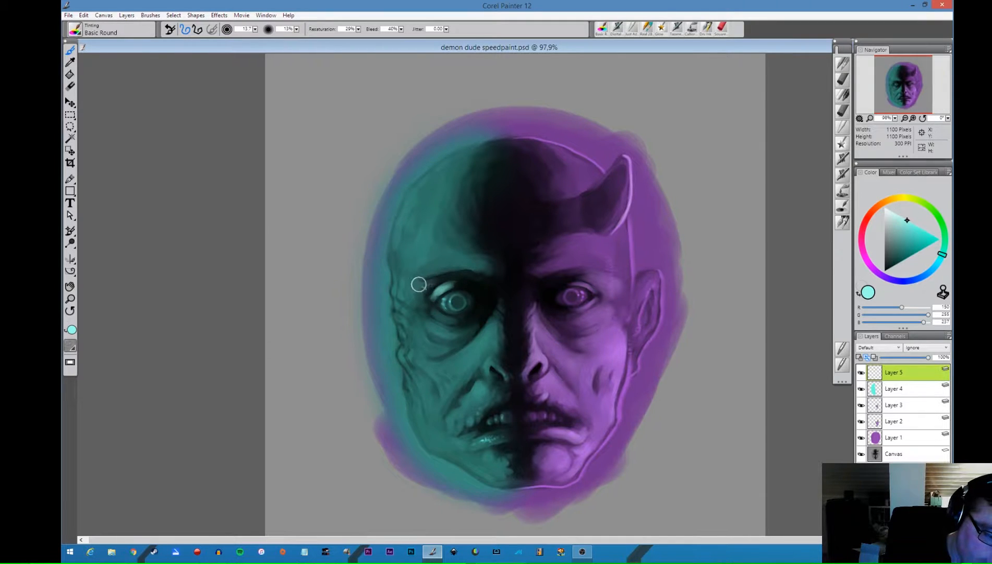
mouse_move(417, 284)
left_mouse_down()
mouse_move(416, 292)
mouse_move(435, 278)
mouse_move(412, 293)
mouse_move(437, 280)
mouse_move(420, 297)
mouse_move(416, 285)
left_mouse_up()
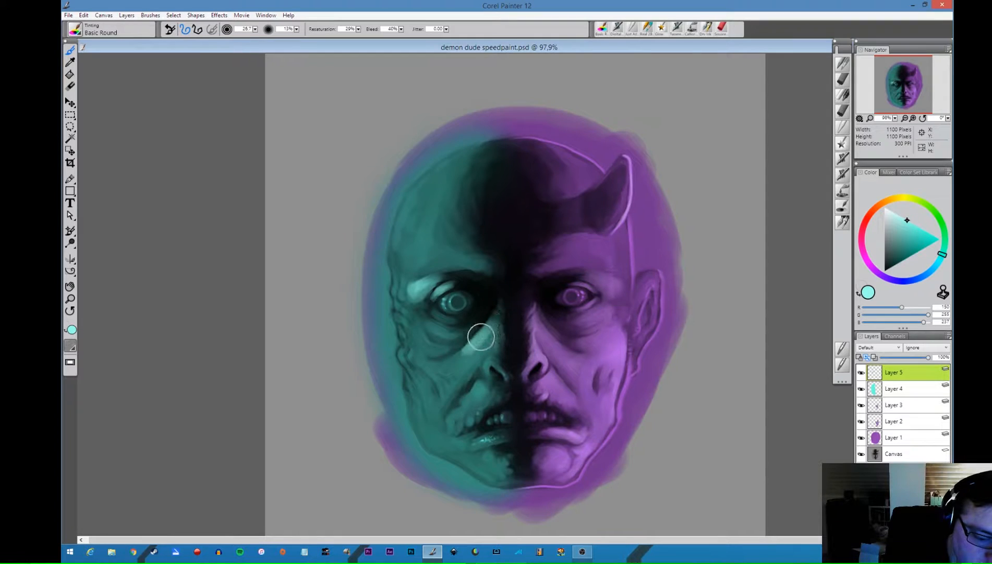
- Brush light turquoise highlights down the side of the nose, along the under-eye bag and onto the upper cheek
mouse_move(481, 337)
left_mouse_down()
mouse_move(438, 362)
mouse_move(477, 348)
mouse_move(471, 357)
mouse_move(485, 339)
mouse_move(495, 360)
mouse_move(504, 342)
mouse_move(489, 337)
mouse_move(511, 368)
mouse_move(496, 339)
mouse_move(502, 329)
mouse_move(491, 331)
mouse_move(501, 296)
mouse_move(454, 350)
mouse_move(478, 355)
mouse_move(430, 310)
mouse_move(453, 321)
mouse_move(443, 313)
mouse_move(476, 314)
mouse_move(432, 312)
mouse_move(444, 324)
mouse_move(422, 313)
mouse_move(447, 338)
mouse_move(427, 318)
mouse_move(453, 322)
mouse_move(428, 307)
mouse_move(446, 315)
mouse_move(435, 328)
mouse_move(466, 316)
mouse_move(469, 325)
mouse_move(426, 325)
mouse_move(422, 337)
mouse_move(437, 343)
mouse_move(418, 317)
left_mouse_up()
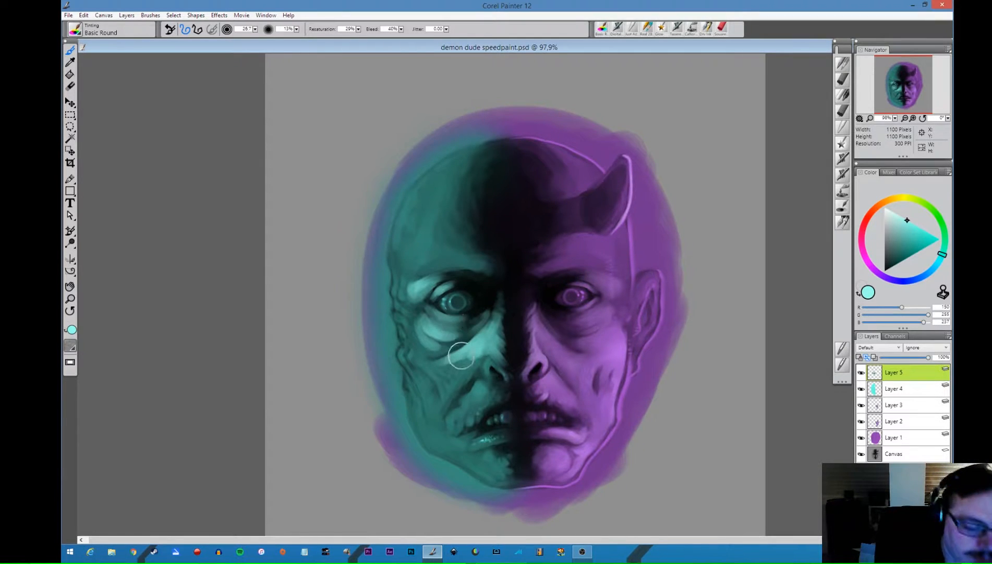
mouse_move(460, 355)
left_mouse_down()
mouse_move(439, 347)
mouse_move(438, 332)
left_mouse_up()
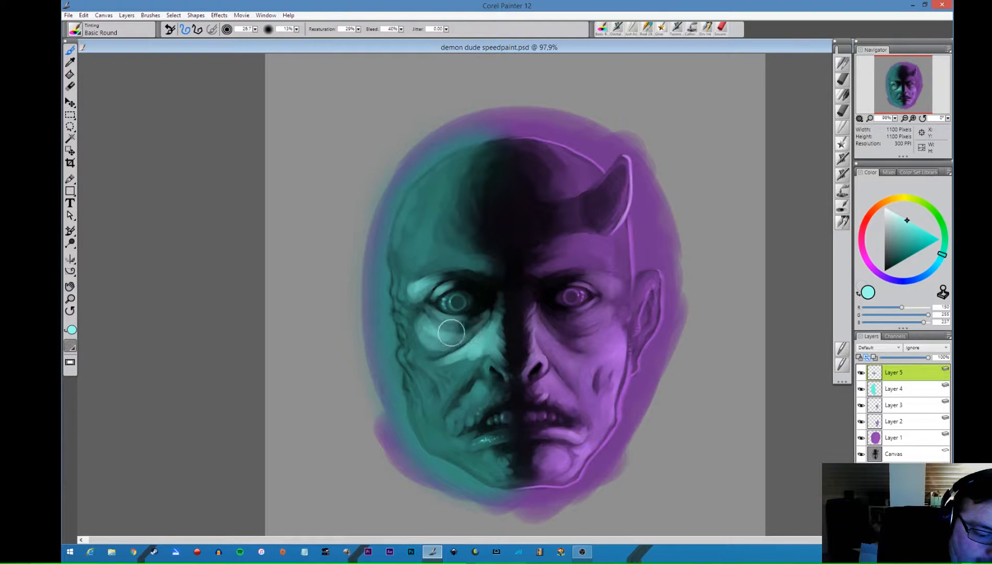
left_click_drag(437, 336, 417, 314)
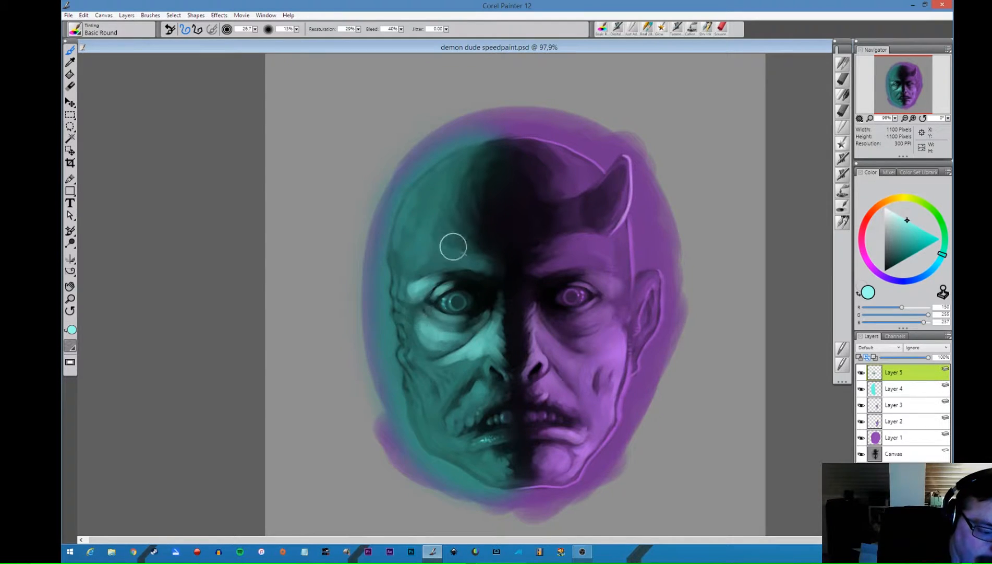
- Enlarge the brush and paint a broad highlight above the turquoise-side eyebrow and across the cheek below the eye
key("bracketright")
mouse_move(443, 251)
left_mouse_down()
mouse_move(421, 259)
mouse_move(477, 251)
mouse_move(460, 265)
mouse_move(412, 272)
mouse_move(436, 246)
mouse_move(434, 255)
mouse_move(483, 258)
mouse_move(454, 275)
mouse_move(422, 270)
mouse_move(477, 257)
mouse_move(468, 251)
left_mouse_up()
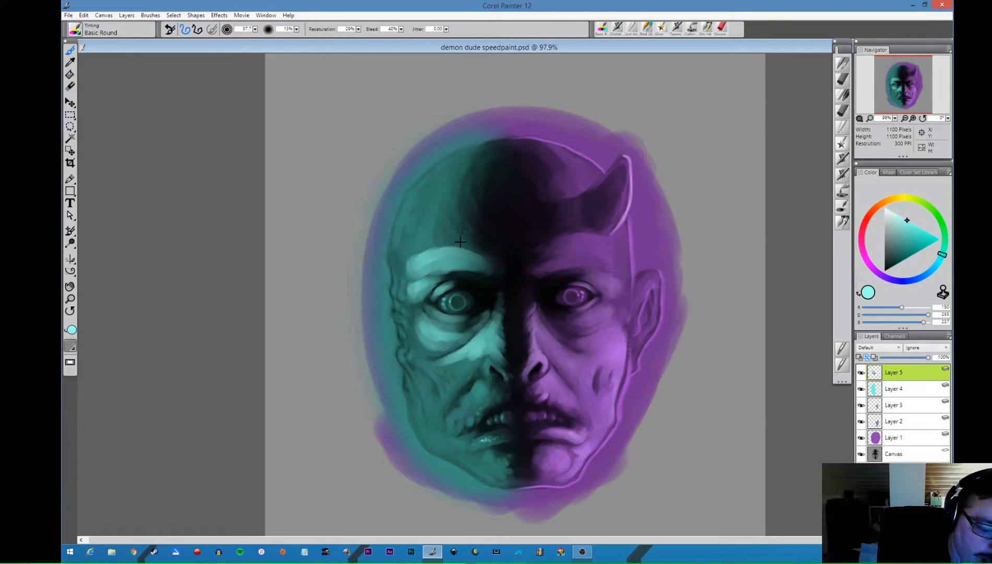
mouse_move(471, 354)
left_mouse_down()
mouse_move(448, 372)
mouse_move(450, 362)
mouse_move(482, 346)
mouse_move(455, 378)
mouse_move(483, 346)
mouse_move(459, 379)
mouse_move(485, 350)
mouse_move(448, 369)
mouse_move(428, 361)
mouse_move(420, 338)
left_mouse_up()
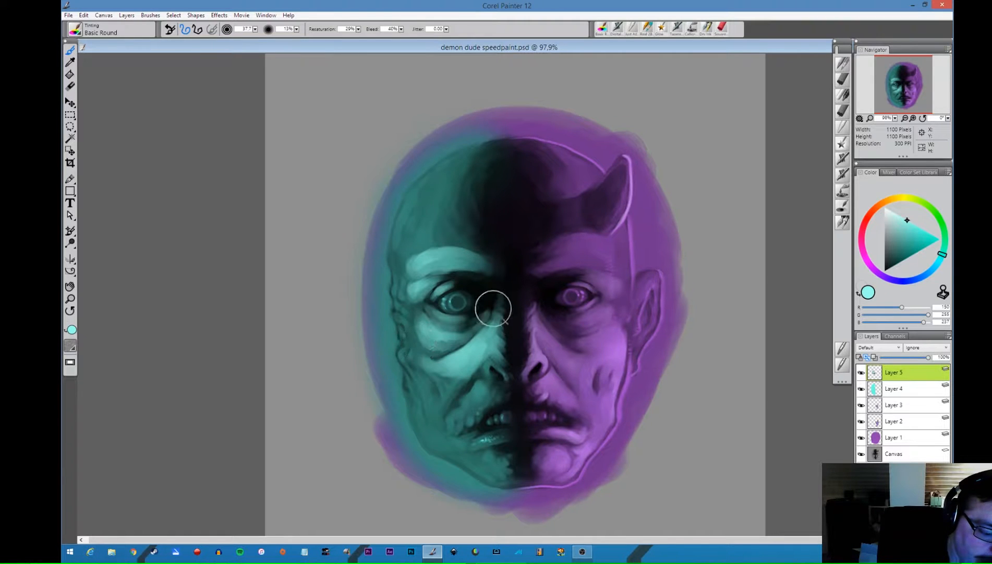
- Add light turquoise highlights to the nose and nostril, the skin around the lips, the chin and the lower cheek folds
mouse_move(479, 386)
left_mouse_down()
mouse_move(450, 418)
mouse_move(473, 406)
mouse_move(468, 419)
mouse_move(485, 393)
mouse_move(484, 403)
mouse_move(501, 396)
mouse_move(487, 382)
mouse_move(491, 357)
left_mouse_up()
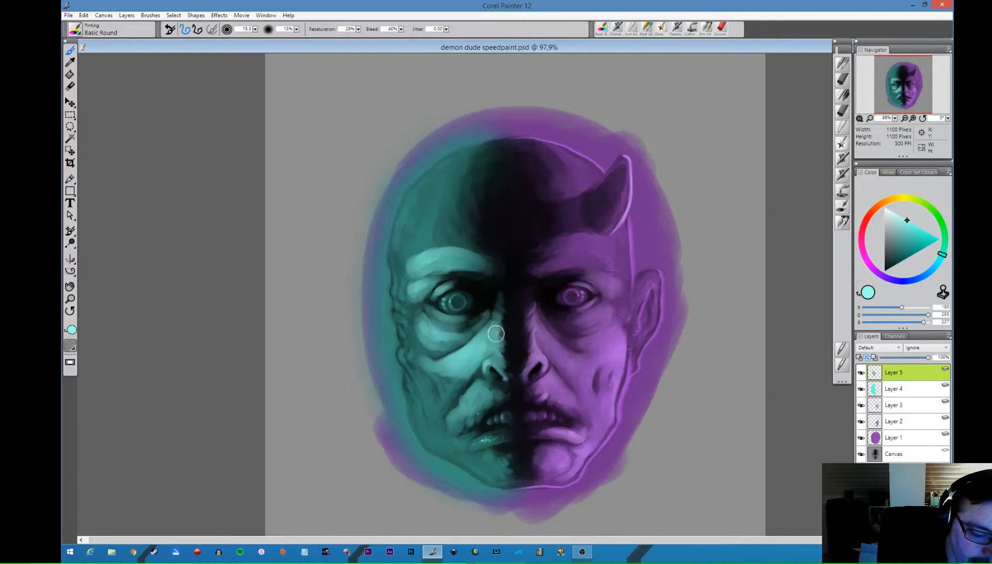
mouse_move(498, 359)
left_mouse_down()
mouse_move(497, 322)
mouse_move(506, 338)
mouse_move(496, 339)
mouse_move(497, 320)
mouse_move(508, 332)
mouse_move(500, 312)
left_mouse_up()
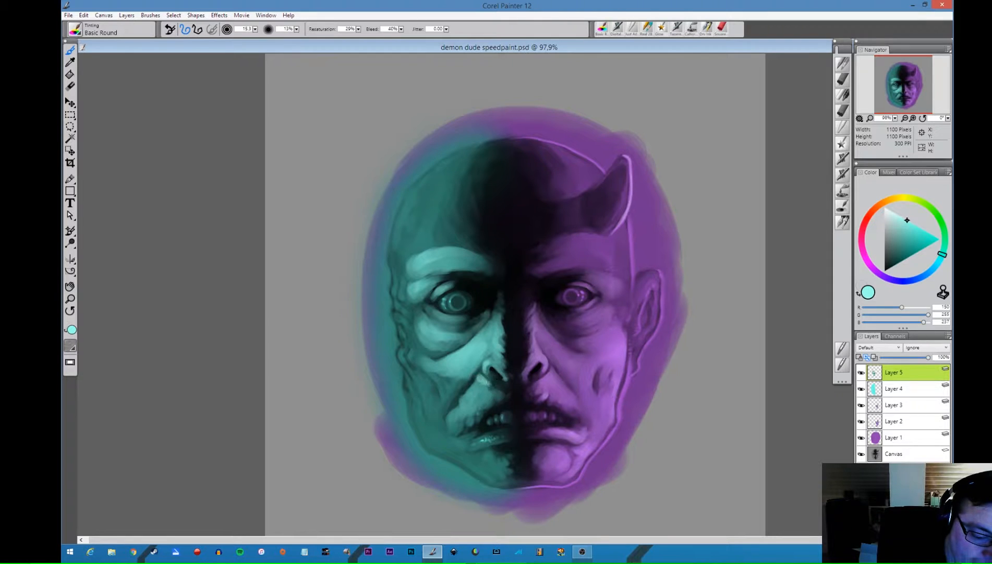
mouse_move(477, 388)
left_mouse_down()
mouse_move(503, 393)
mouse_move(468, 418)
mouse_move(465, 399)
mouse_move(458, 433)
mouse_move(575, 411)
mouse_move(459, 441)
mouse_move(445, 430)
mouse_move(479, 448)
mouse_move(519, 431)
mouse_move(468, 448)
mouse_move(502, 462)
mouse_move(490, 455)
mouse_move(495, 466)
mouse_move(504, 450)
mouse_move(512, 460)
mouse_move(509, 450)
mouse_move(515, 472)
mouse_move(479, 466)
mouse_move(464, 450)
left_mouse_up()
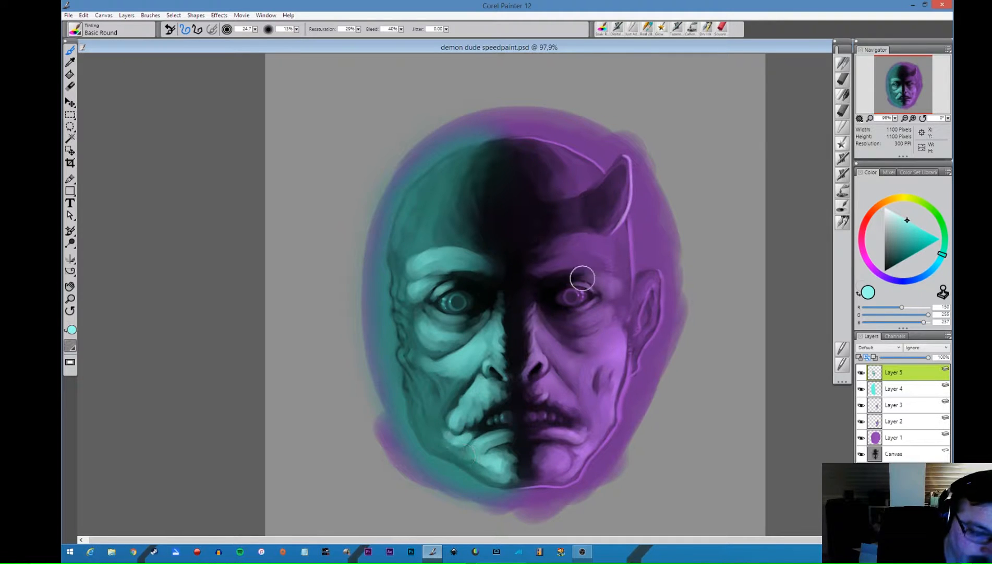
mouse_move(425, 366)
left_mouse_down()
mouse_move(448, 382)
mouse_move(429, 376)
mouse_move(439, 413)
mouse_move(452, 372)
mouse_move(460, 379)
mouse_move(430, 384)
left_mouse_up()
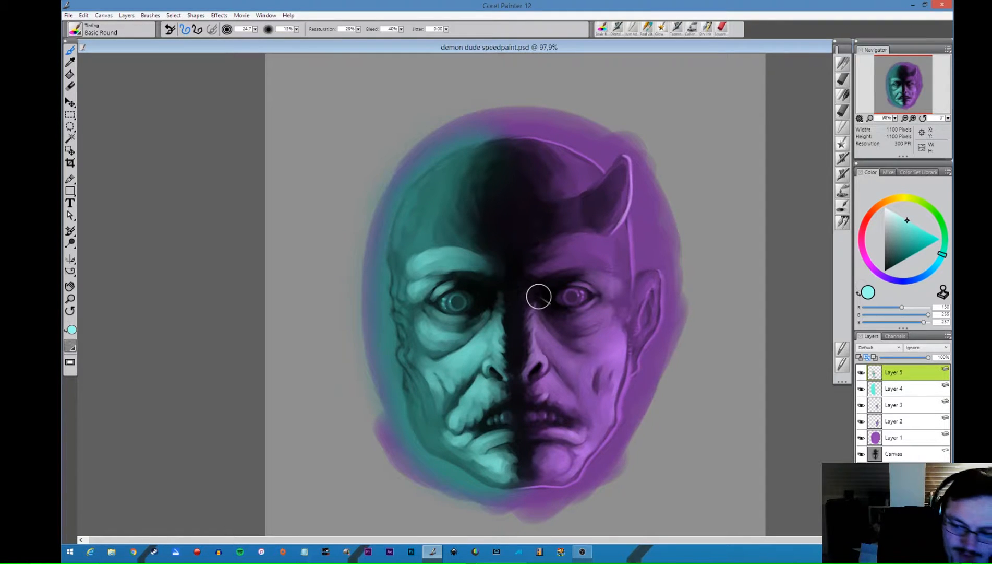
- Set the turquoise highlight layer's opacity to 53% and extend the highlights over the forehead and temple
left_click(908, 358)
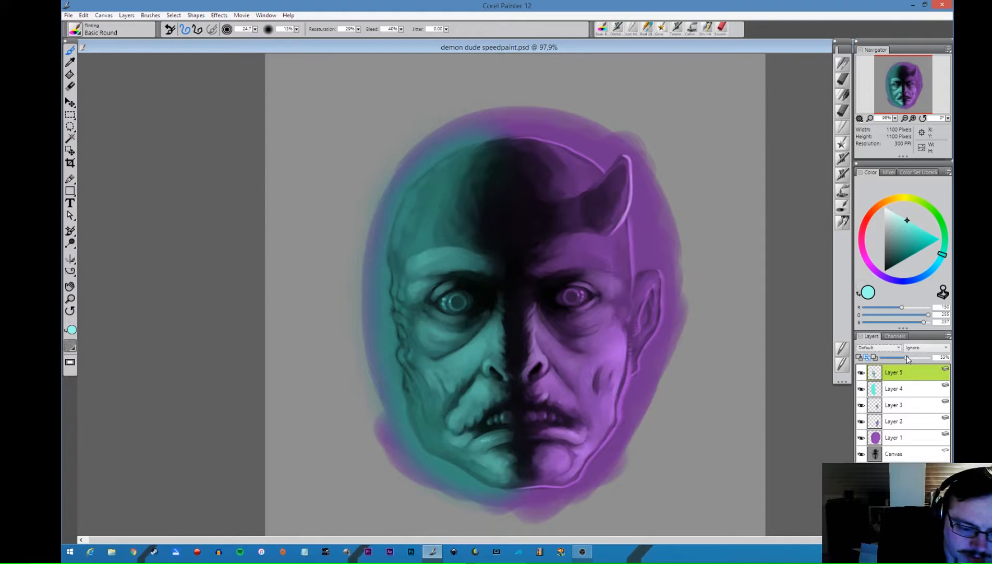
mouse_move(439, 237)
left_mouse_down()
mouse_move(412, 238)
mouse_move(462, 166)
mouse_move(445, 233)
mouse_move(443, 224)
mouse_move(460, 190)
mouse_move(457, 236)
mouse_move(439, 240)
mouse_move(458, 237)
mouse_move(472, 250)
mouse_move(437, 237)
mouse_move(466, 187)
mouse_move(435, 200)
mouse_move(469, 148)
left_mouse_up()
left_click_drag(407, 219, 404, 276)
mouse_move(437, 243)
left_mouse_down()
mouse_move(401, 250)
mouse_move(406, 295)
mouse_move(402, 273)
left_mouse_up()
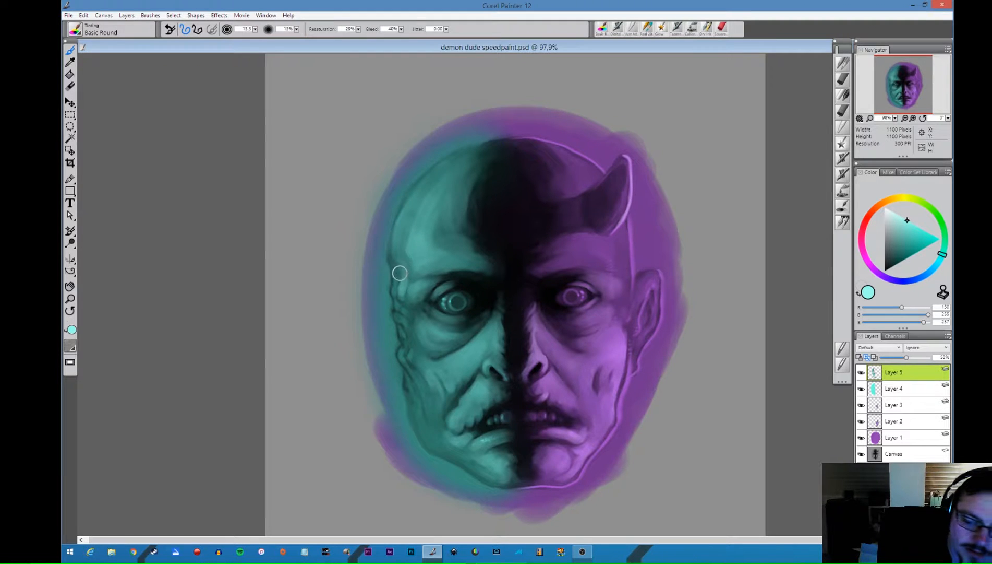
- Add a new layer, sample a mid teal from the face and blend the temple, eye surroundings and cheek with a larger Basic Round brush
key("ctrl+shift+n")
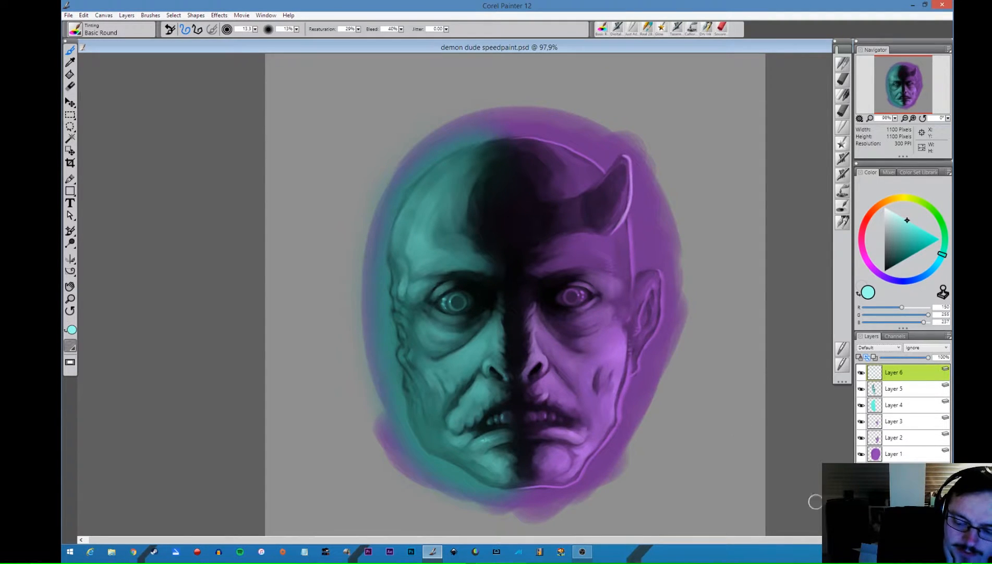
left_click(418, 286, "alt")
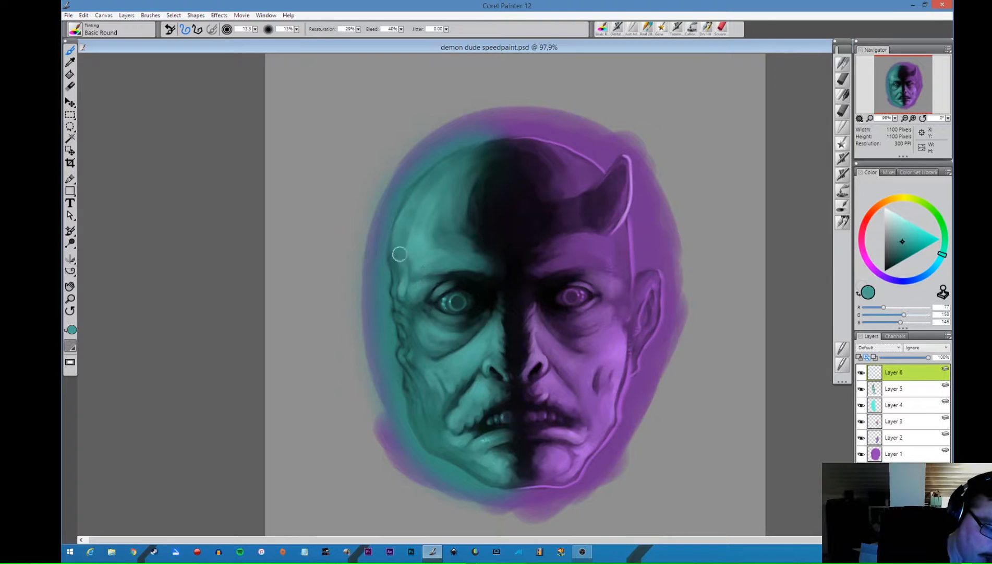
mouse_move(400, 254)
left_mouse_down()
mouse_move(394, 248)
mouse_move(394, 294)
mouse_move(413, 316)
mouse_move(404, 301)
mouse_move(411, 271)
mouse_move(414, 313)
mouse_move(460, 294)
mouse_move(426, 323)
mouse_move(429, 306)
mouse_move(444, 319)
mouse_move(426, 307)
mouse_move(456, 310)
mouse_move(434, 295)
mouse_move(442, 283)
mouse_move(435, 288)
mouse_move(458, 278)
mouse_move(432, 291)
mouse_move(456, 279)
mouse_move(439, 290)
mouse_move(468, 286)
mouse_move(431, 301)
mouse_move(452, 283)
mouse_move(491, 281)
mouse_move(489, 322)
mouse_move(429, 293)
mouse_move(419, 291)
left_mouse_up()
key("bracketright")
key("bracketright")
key("bracketright")
mouse_move(446, 327)
left_mouse_down()
mouse_move(417, 298)
mouse_move(434, 307)
mouse_move(437, 298)
mouse_move(423, 301)
left_mouse_up()
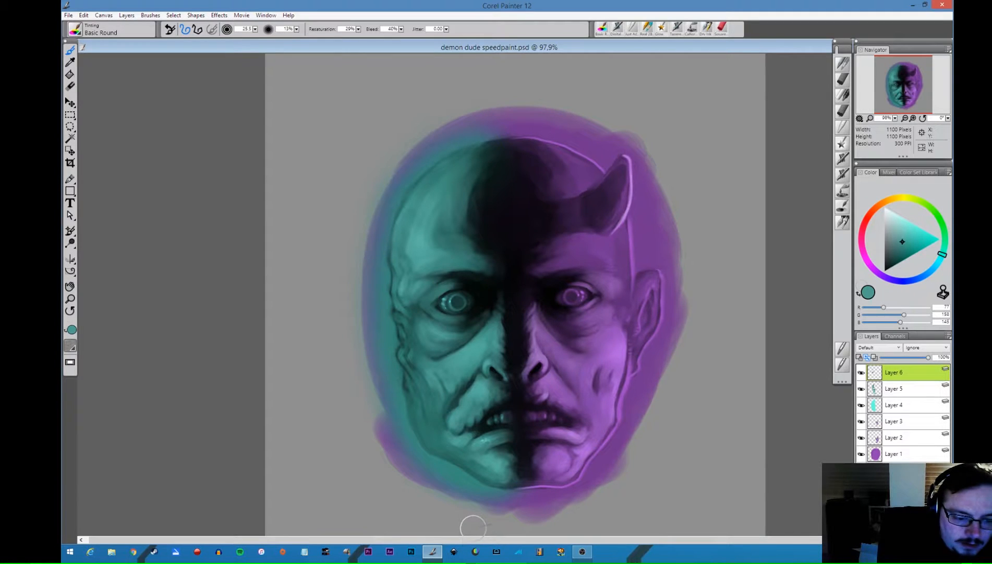
mouse_move(425, 342)
left_mouse_down()
mouse_move(444, 351)
mouse_move(464, 339)
mouse_move(425, 345)
mouse_move(412, 308)
mouse_move(417, 330)
mouse_move(411, 320)
mouse_move(440, 321)
left_mouse_up()
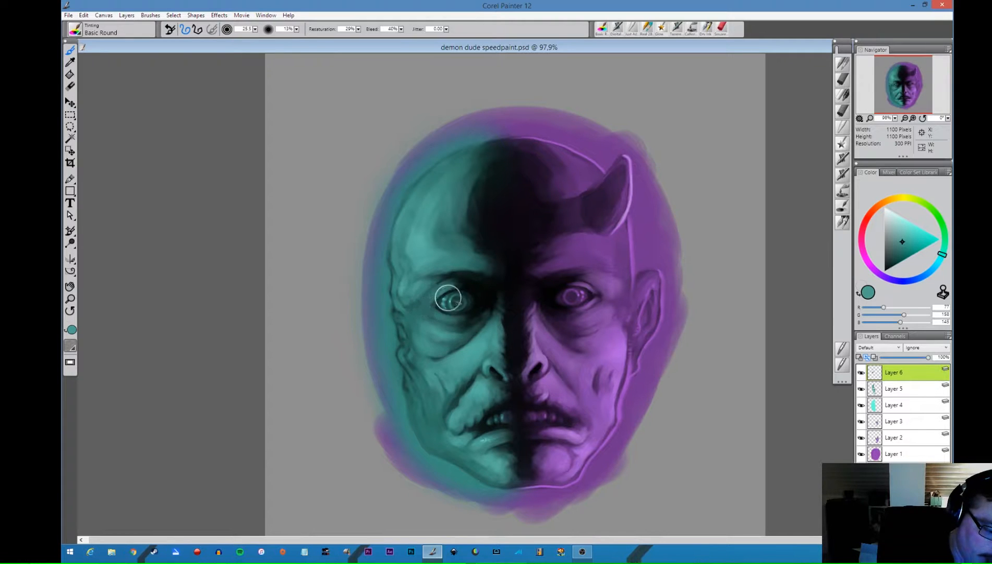
mouse_move(418, 378)
left_mouse_down()
mouse_move(433, 424)
mouse_move(418, 376)
mouse_move(435, 429)
mouse_move(444, 423)
mouse_move(428, 414)
mouse_move(428, 442)
mouse_move(470, 463)
mouse_move(439, 438)
mouse_move(455, 394)
mouse_move(451, 410)
mouse_move(478, 377)
mouse_move(476, 398)
mouse_move(470, 392)
mouse_move(452, 417)
mouse_move(468, 372)
mouse_move(452, 396)
mouse_move(443, 381)
mouse_move(451, 401)
mouse_move(433, 416)
left_mouse_up()
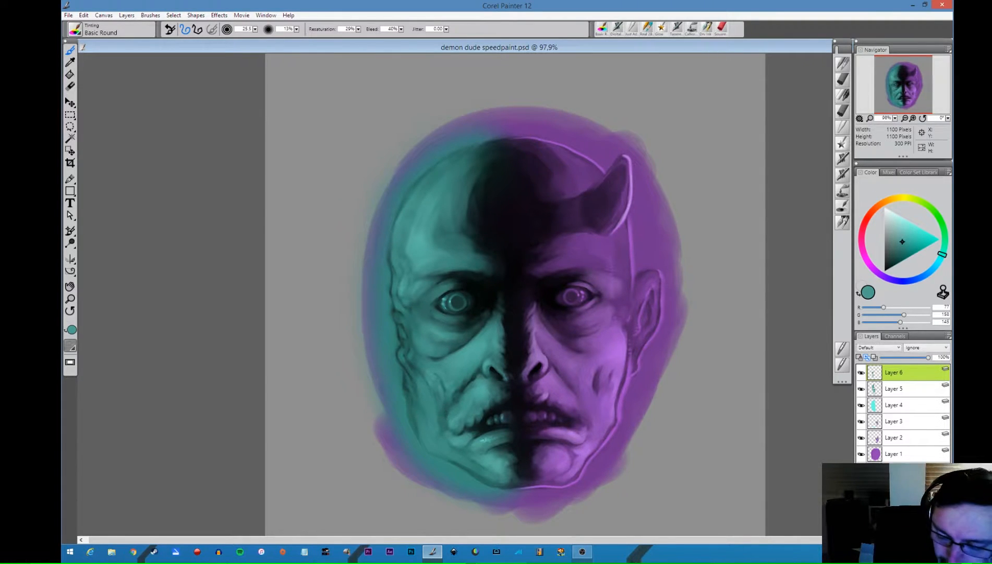
- Add another new layer and set up vertical mirror painting with the Real 2B Pencil in light blue
key("ctrl+shift+n")
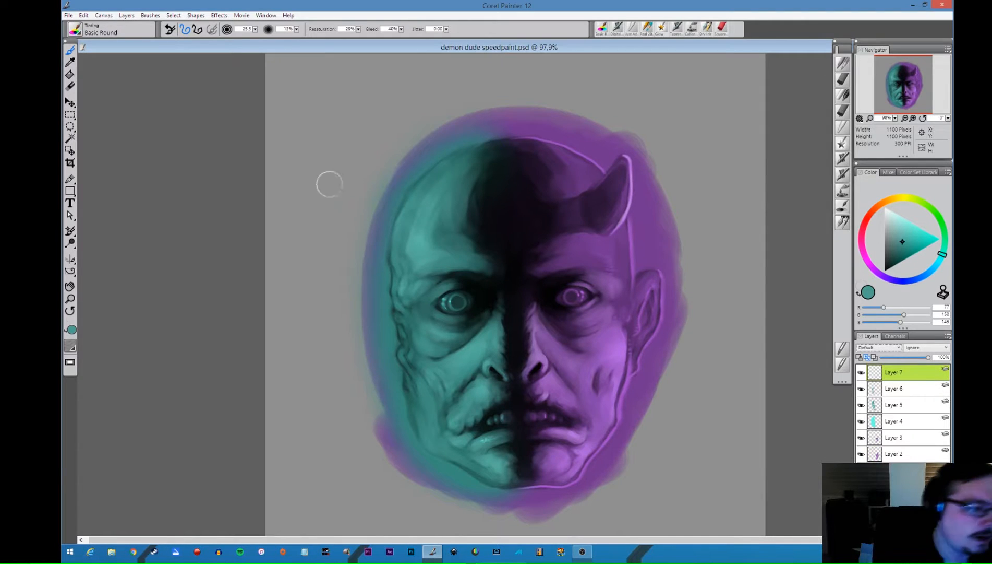
left_click(71, 259)
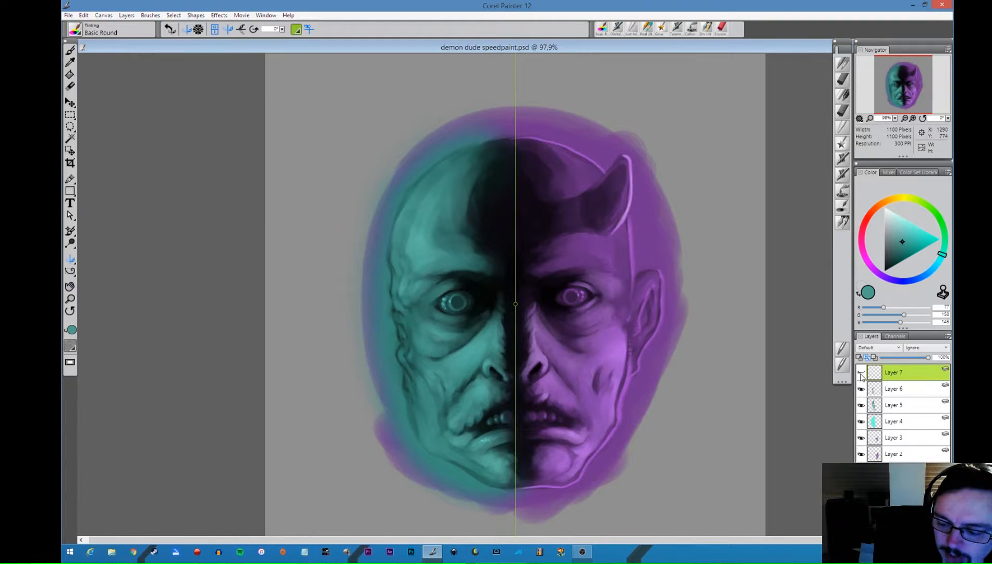
left_click(923, 275)
left_click(915, 227)
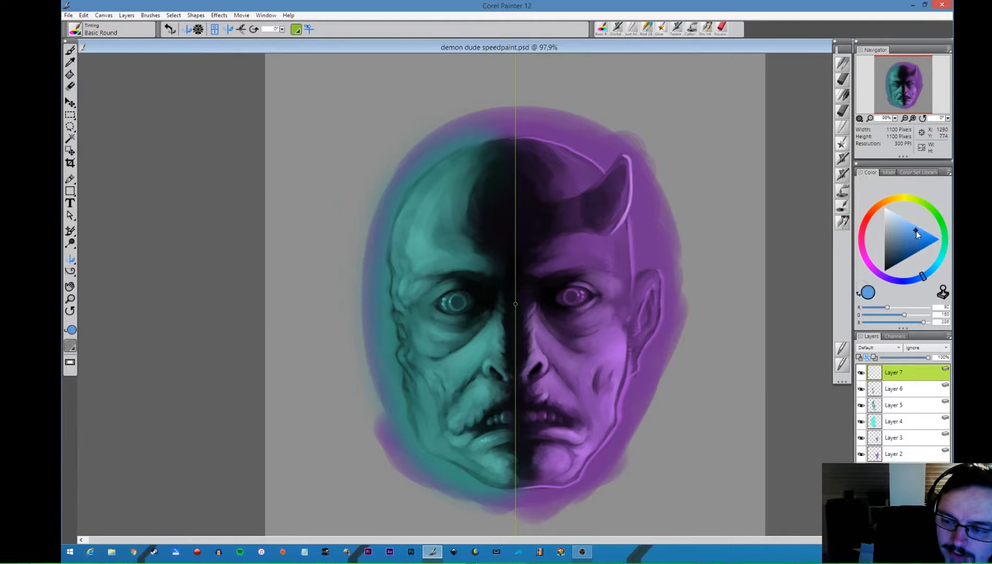
left_click(844, 94)
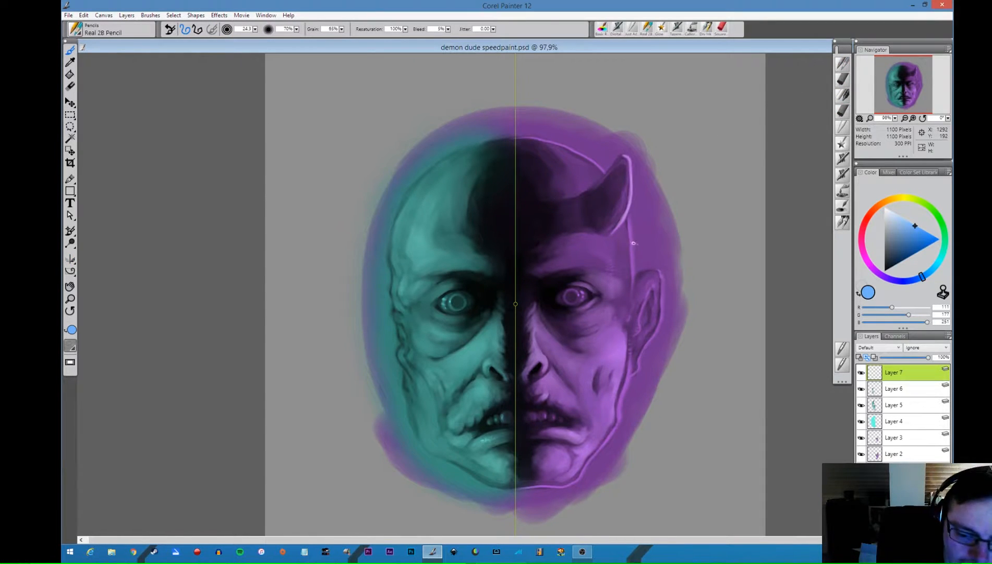
- Draw a mirrored light blue outline around the head and jaw, and mark the eye corners, nostrils, nose bridge and mouth corners
left_click_drag(634, 242, 633, 253)
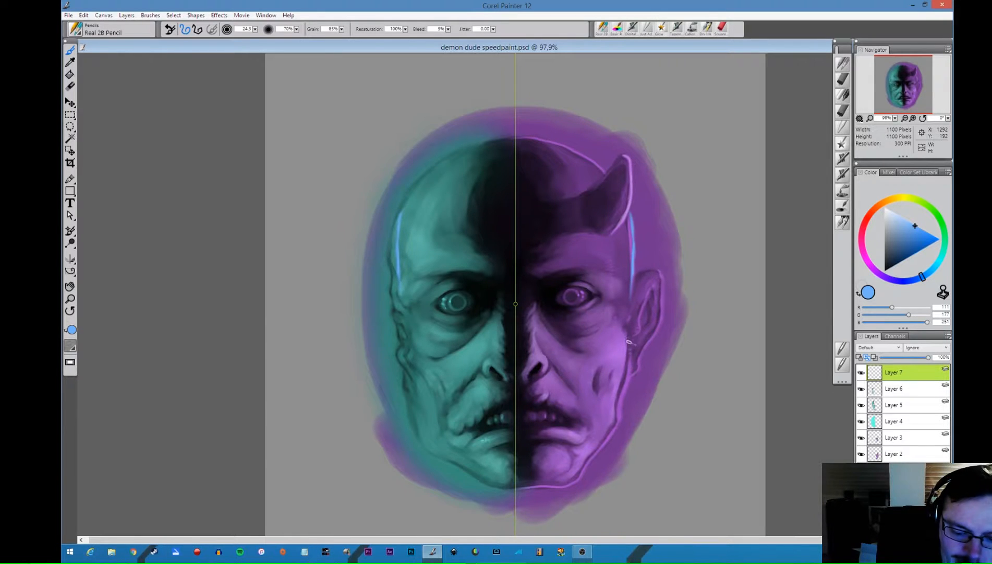
mouse_move(629, 342)
left_mouse_down()
mouse_move(617, 421)
mouse_move(579, 474)
mouse_move(517, 485)
left_mouse_up()
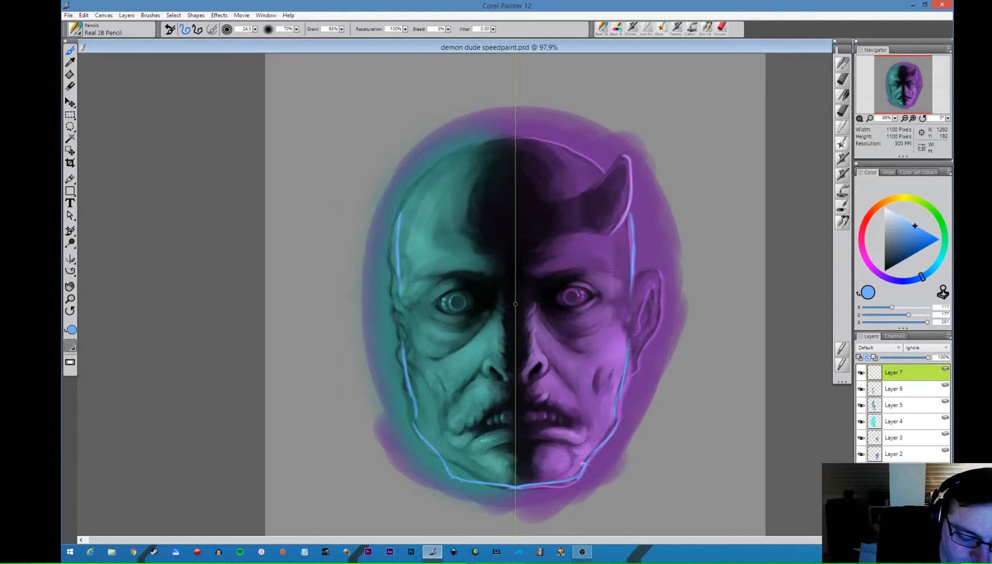
left_click_drag(584, 462, 610, 436)
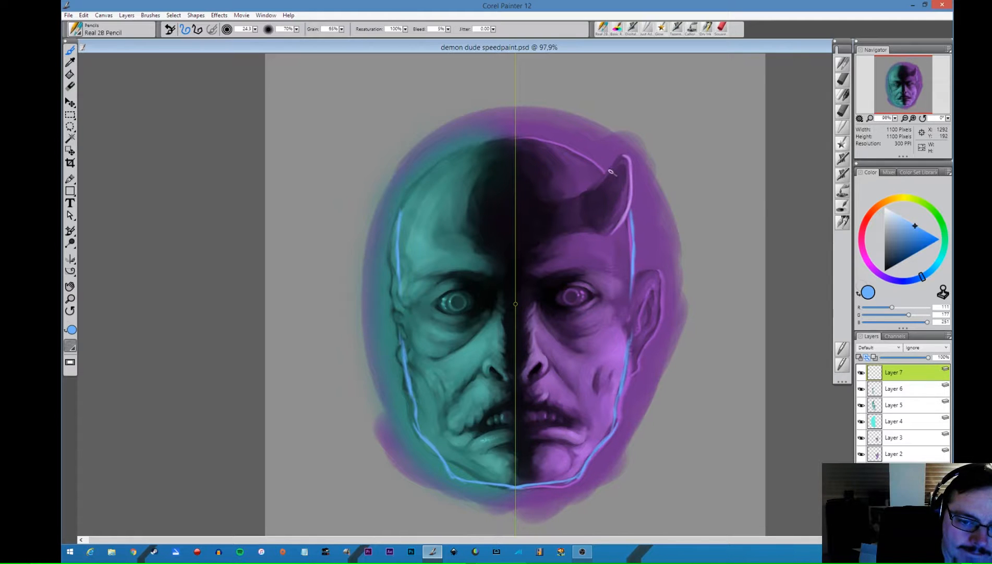
mouse_move(610, 172)
left_mouse_down()
mouse_move(571, 138)
mouse_move(541, 131)
mouse_move(451, 143)
left_mouse_up()
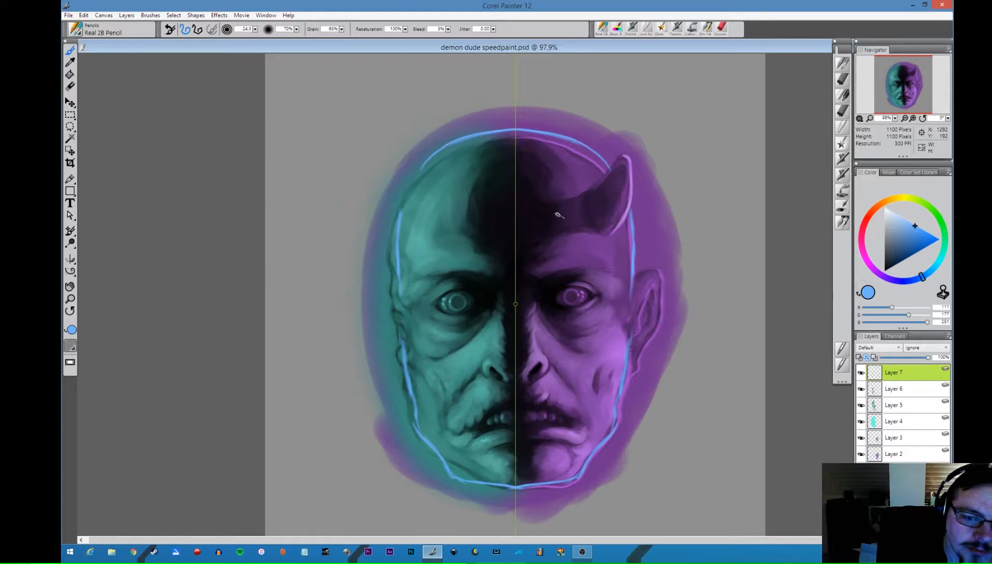
mouse_move(612, 168)
left_mouse_down()
mouse_move(628, 192)
mouse_move(627, 258)
left_mouse_up()
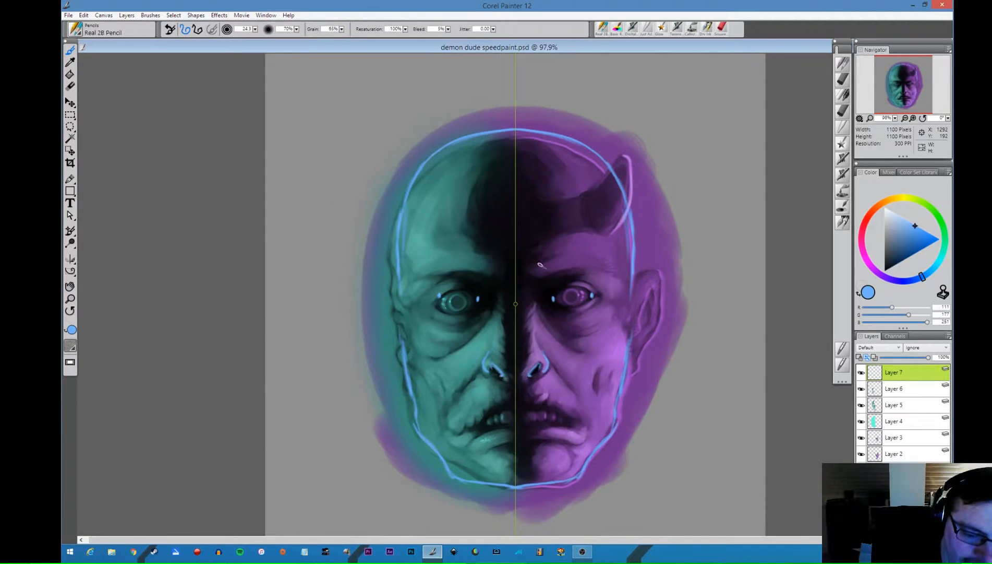
left_click_drag(534, 289, 533, 312)
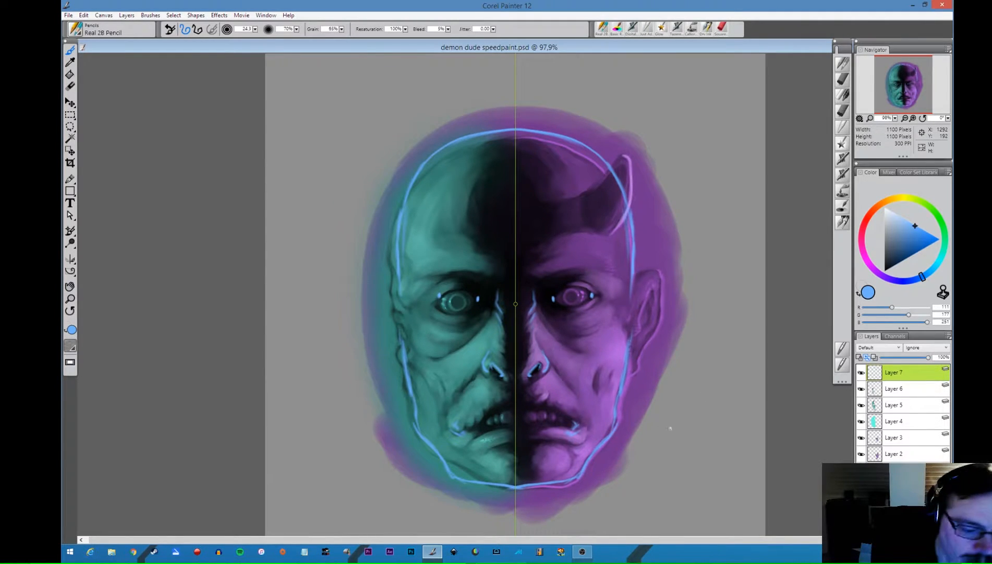
- Add a new layer directly beneath the blue guide lines and sample the grey background for the Basic Round tinting brush
left_click(885, 392)
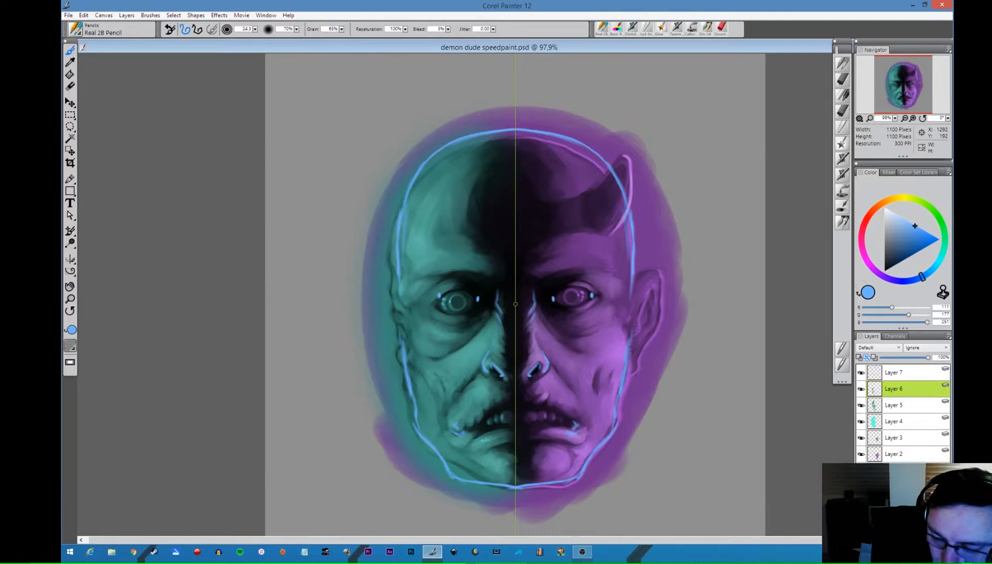
left_click(841, 209)
left_click(323, 354, "alt")
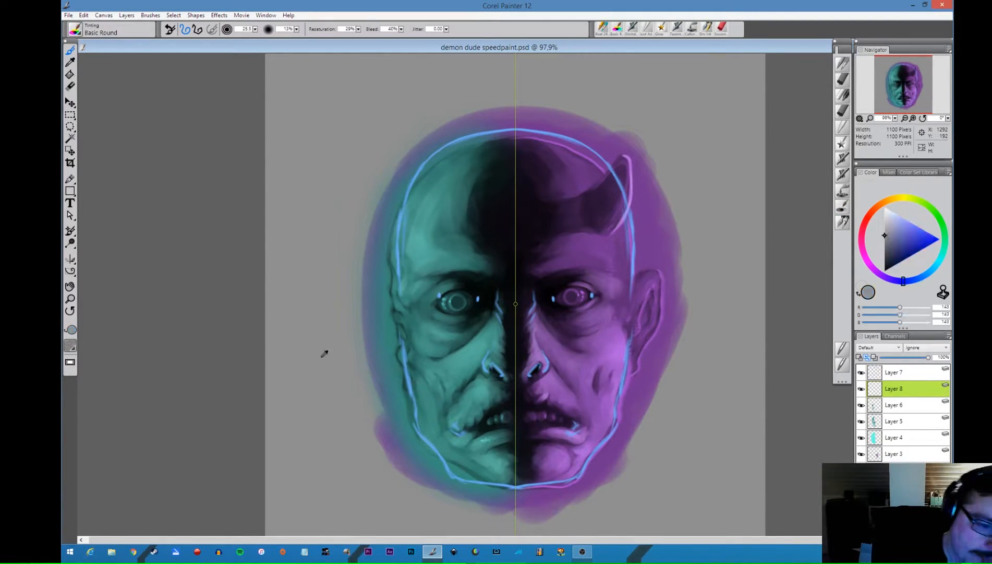
- Reduce the tinting brush's size and turn off vertical mirror painting
left_click_drag(663, 217, 655, 217)
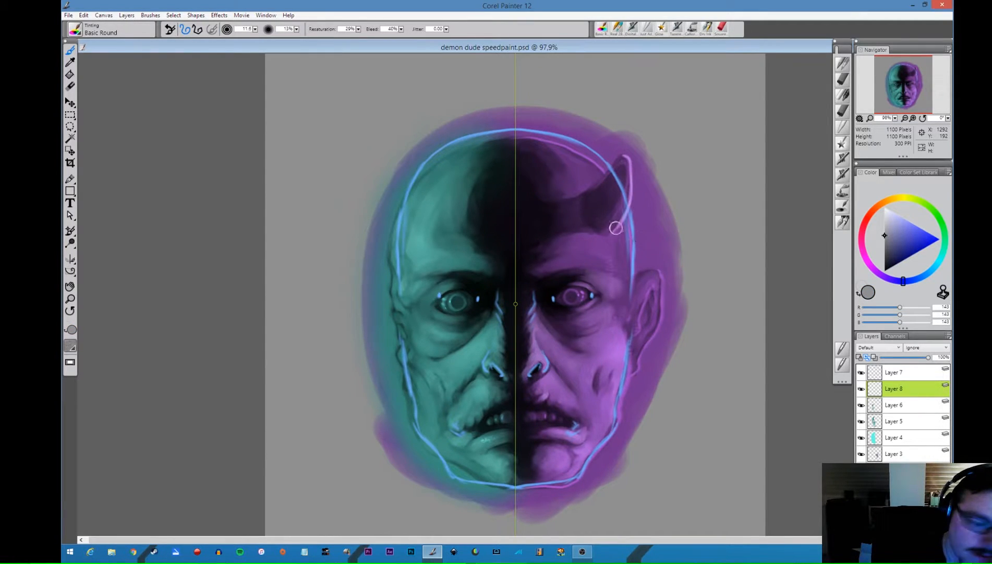
left_click(71, 259)
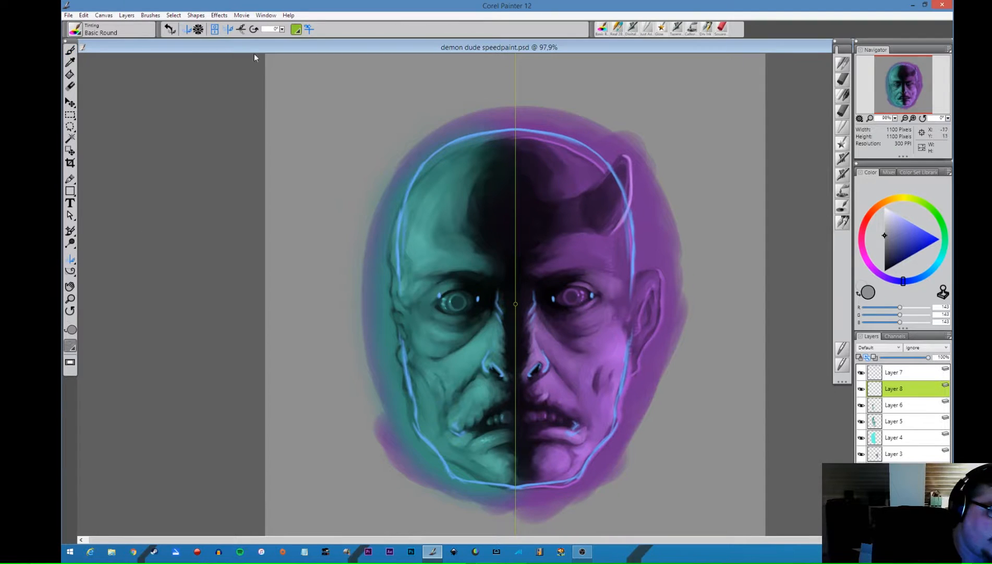
left_click(228, 30)
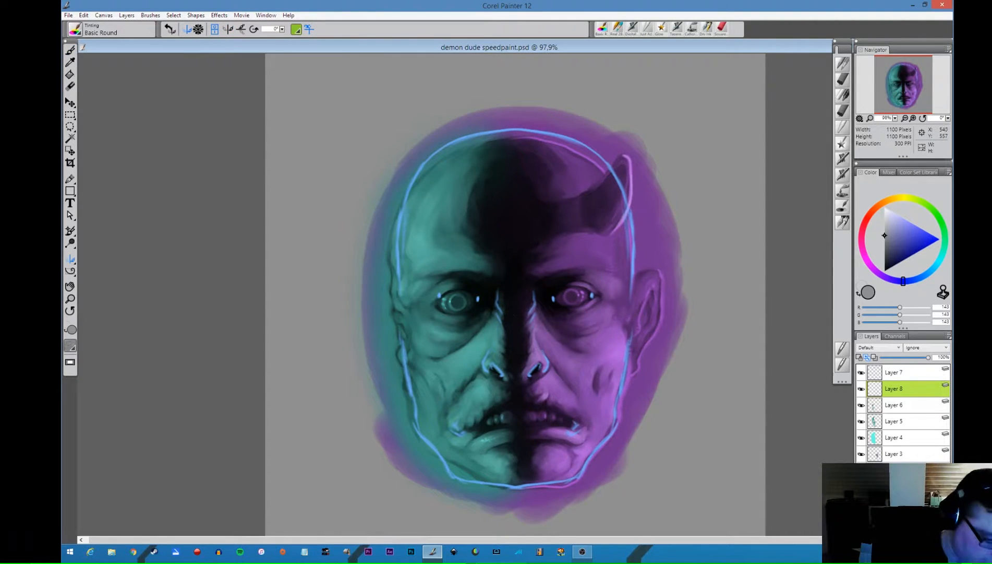
- Paint background grey around the head, jaw, ear and horn to trim the silhouette to the blue guide outline
key("b")
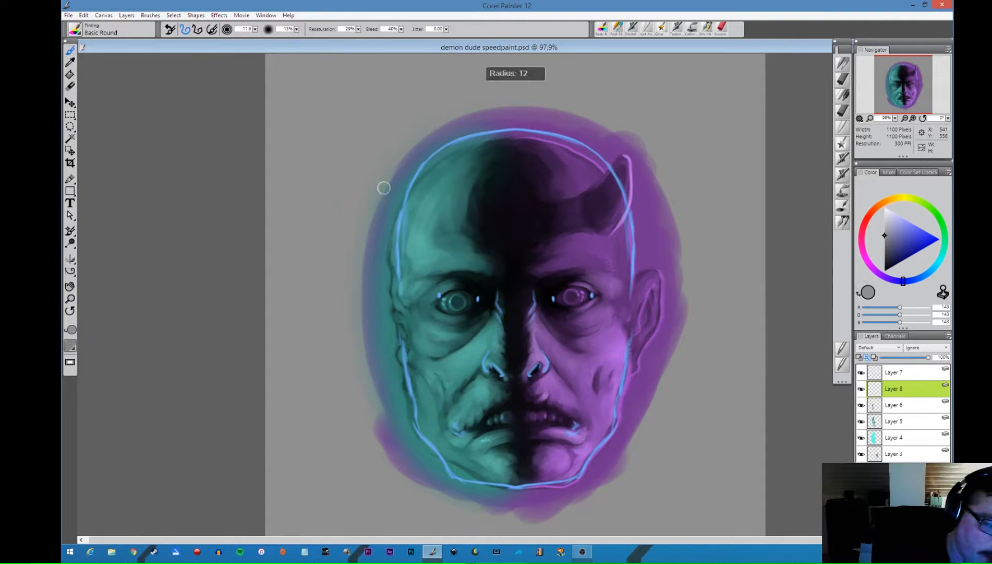
mouse_move(384, 187)
left_mouse_down()
mouse_move(384, 226)
mouse_move(398, 181)
mouse_move(385, 244)
mouse_move(390, 335)
mouse_move(423, 472)
mouse_move(411, 432)
mouse_move(444, 485)
mouse_move(509, 506)
mouse_move(633, 460)
mouse_move(615, 461)
mouse_move(623, 443)
mouse_move(582, 491)
mouse_move(586, 483)
mouse_move(531, 499)
mouse_move(463, 493)
mouse_move(536, 505)
mouse_move(477, 493)
mouse_move(547, 502)
mouse_move(523, 496)
mouse_move(581, 494)
mouse_move(659, 404)
mouse_move(625, 391)
mouse_move(613, 443)
mouse_move(631, 383)
mouse_move(639, 379)
mouse_move(622, 434)
mouse_move(556, 490)
left_mouse_up()
mouse_move(645, 230)
left_mouse_down()
mouse_move(637, 276)
mouse_move(654, 248)
mouse_move(645, 261)
mouse_move(658, 259)
mouse_move(667, 278)
mouse_move(668, 324)
mouse_move(633, 382)
left_mouse_up()
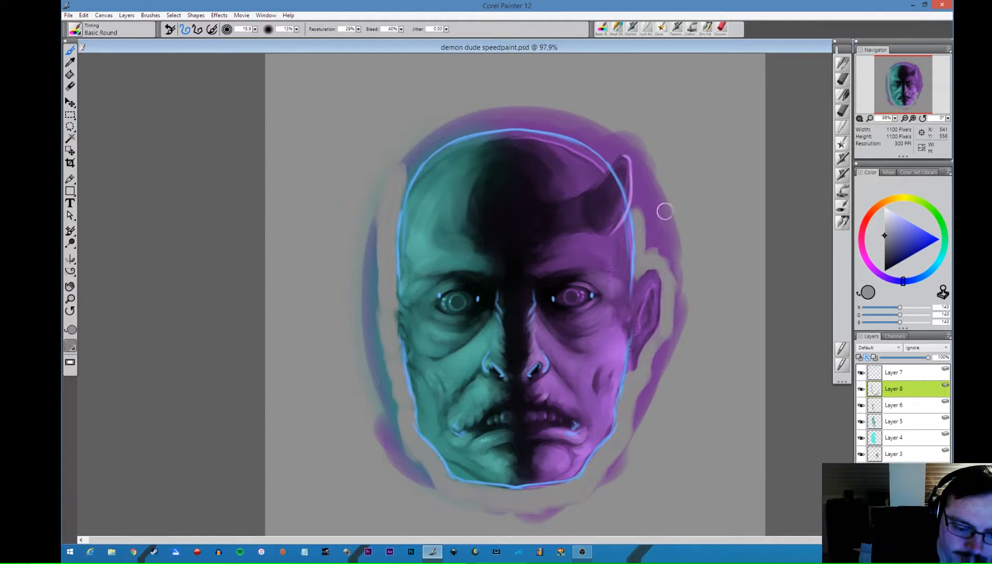
mouse_move(637, 214)
left_mouse_down()
mouse_move(641, 165)
mouse_move(637, 201)
mouse_move(631, 150)
mouse_move(612, 159)
mouse_move(569, 128)
mouse_move(488, 122)
mouse_move(438, 142)
mouse_move(393, 192)
mouse_move(410, 166)
mouse_move(377, 313)
mouse_move(379, 361)
mouse_move(414, 474)
left_mouse_up()
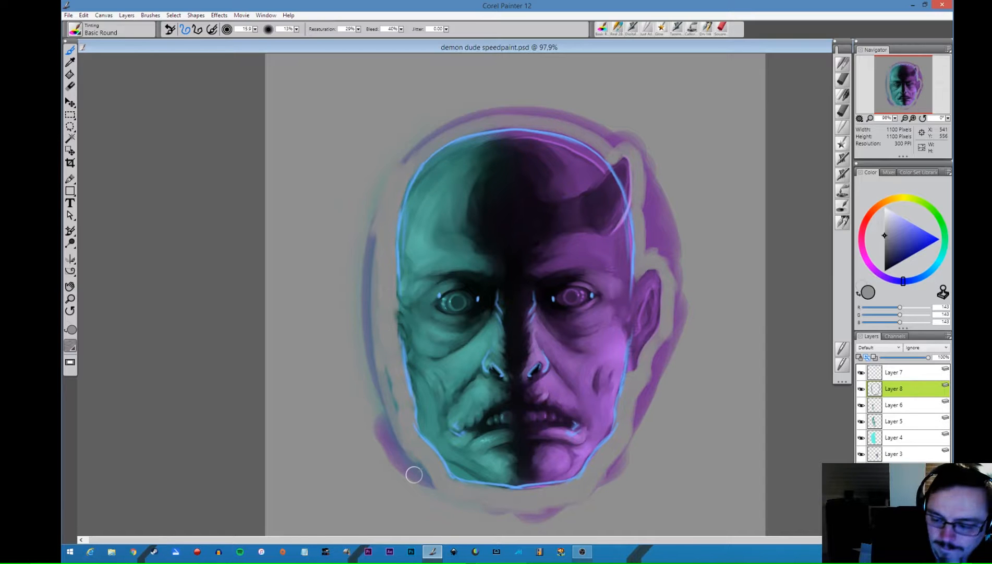
- Delete the blue guide-line layer and drop all remaining layers onto the canvas
left_click(915, 376)
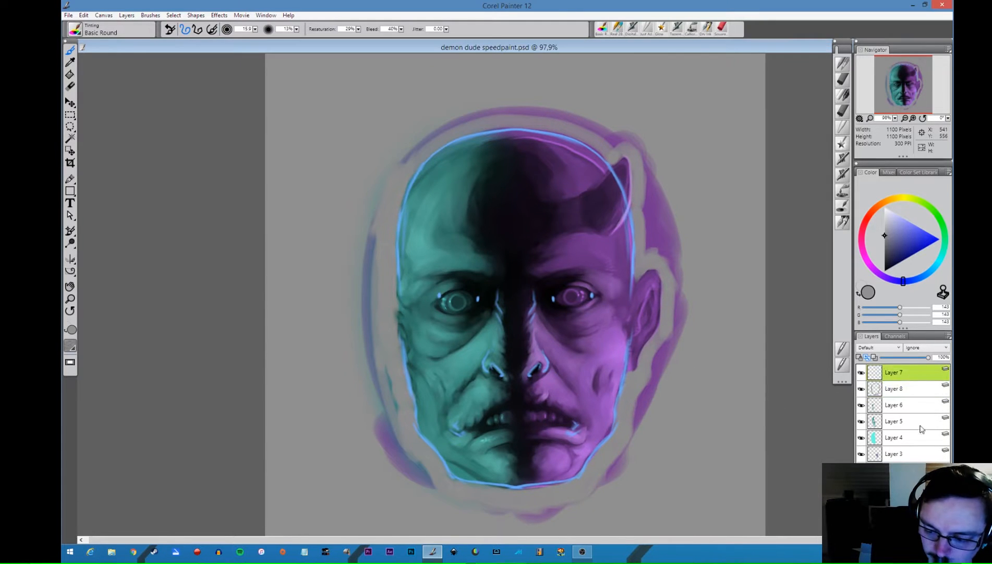
left_click(945, 529)
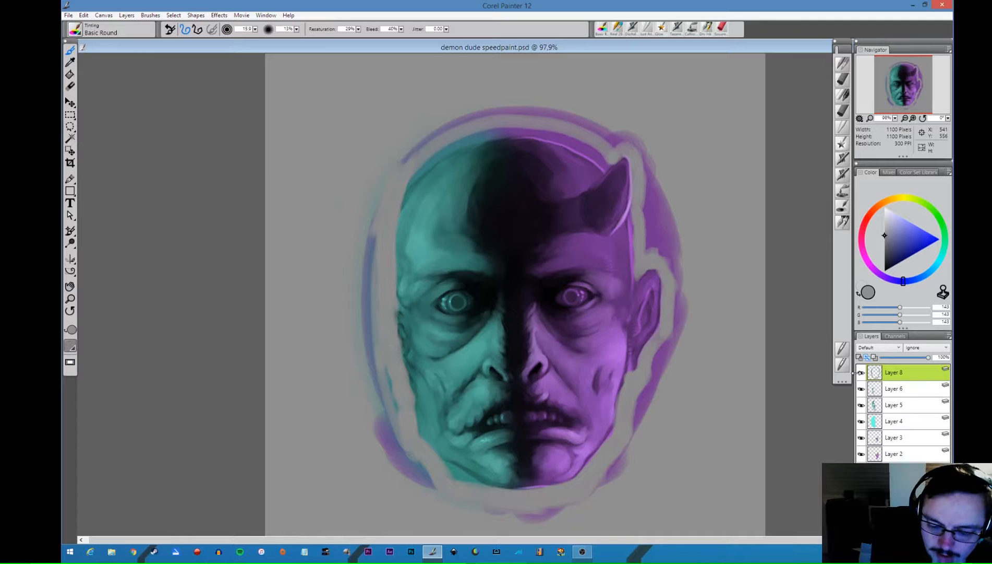
left_click(127, 15)
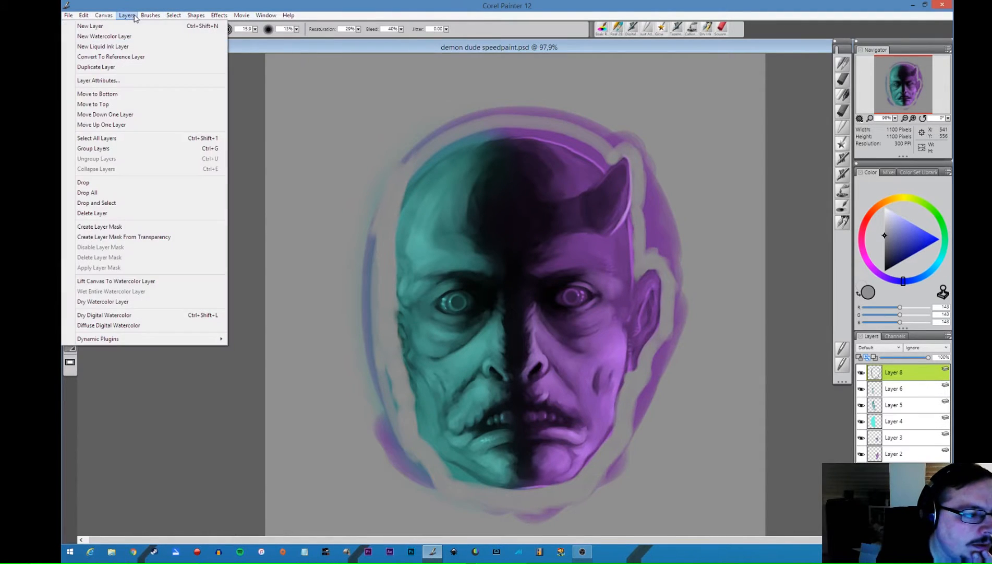
left_click(139, 196)
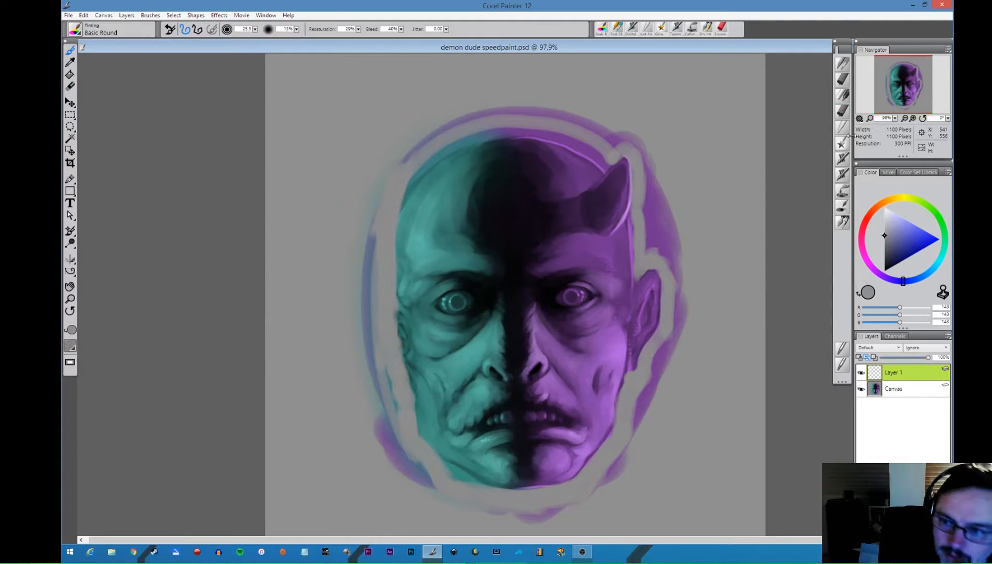
- On a new layer, refine the turquoise eye corner and darken the face's outer edge with the Real 2B Pencil in sampled dark teals
left_click(843, 65)
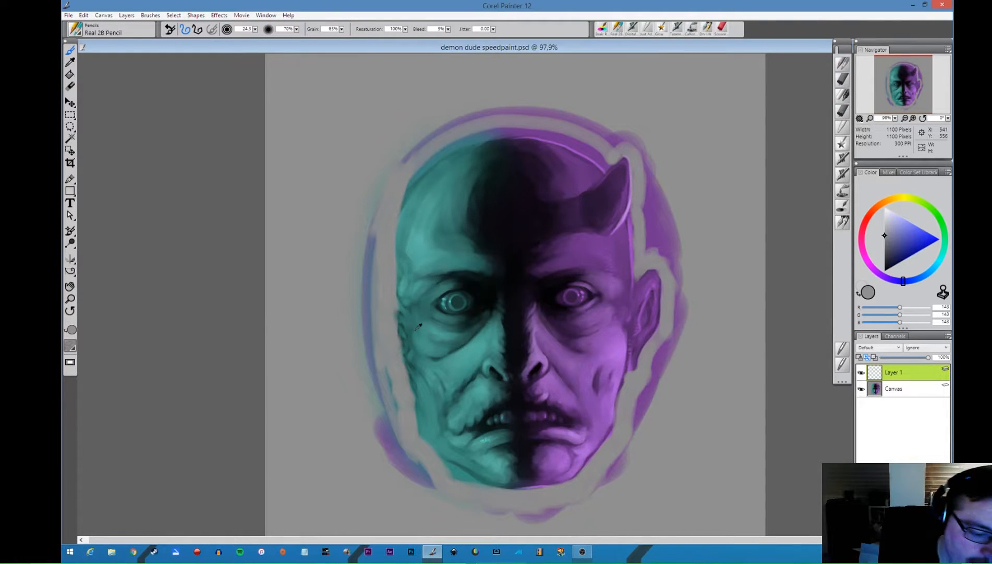
left_click(444, 302, "alt")
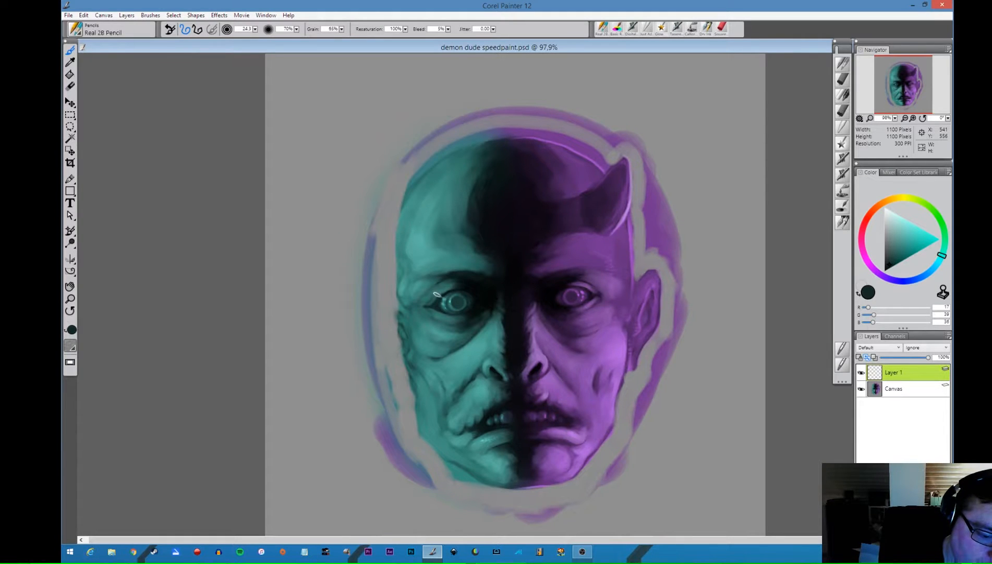
left_click(478, 288, "alt")
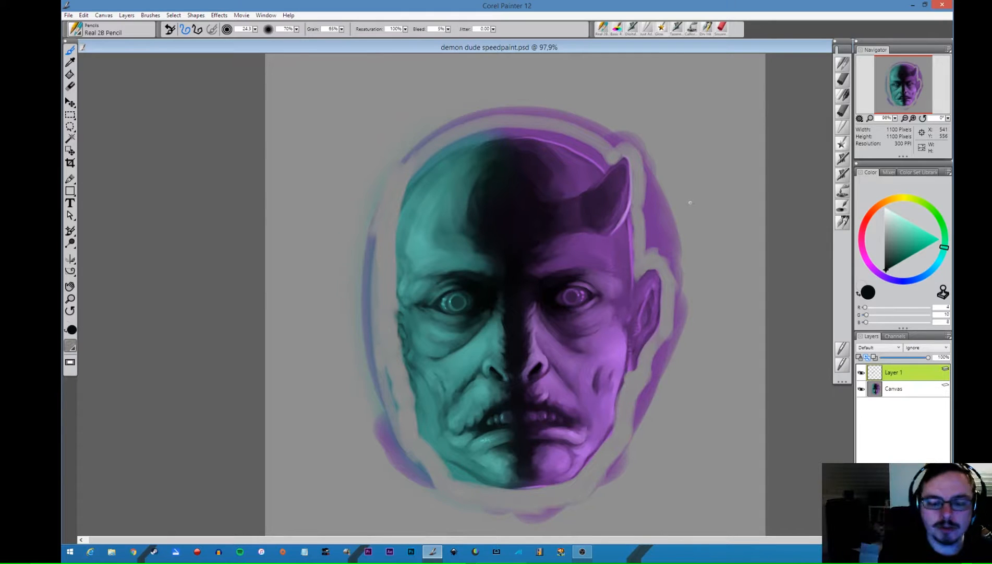
left_click(438, 301, "alt")
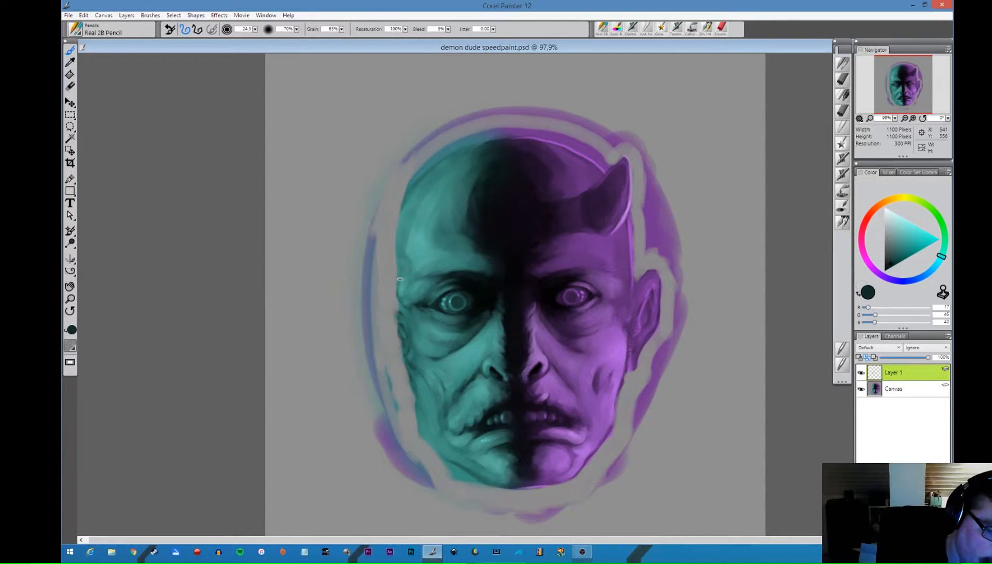
left_click_drag(399, 296, 398, 310)
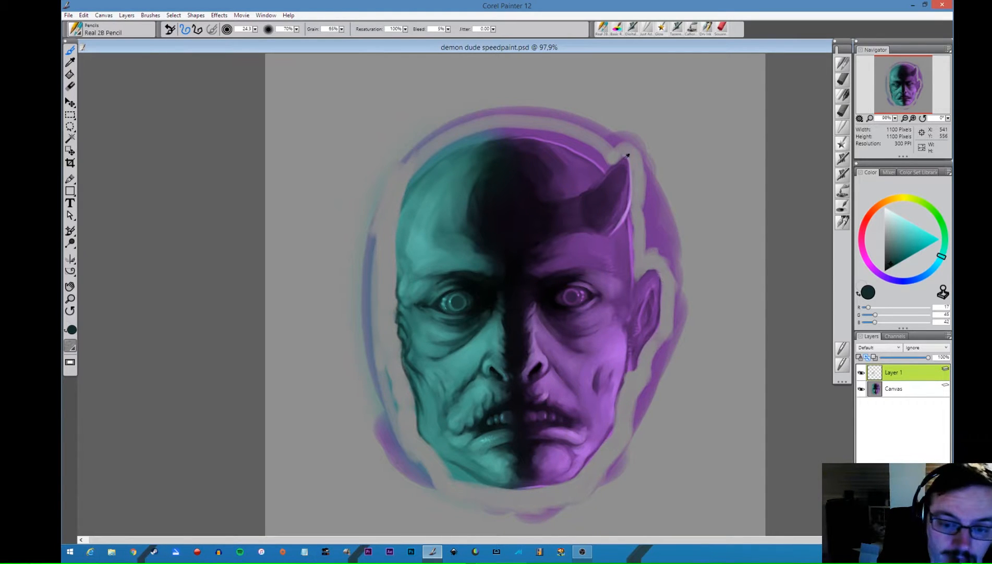
- Paint over the light rim along the skull's purple edge with sampled dark purples, and sample dark teal at the crown
key("alt+space")
left_click(663, 226, "alt")
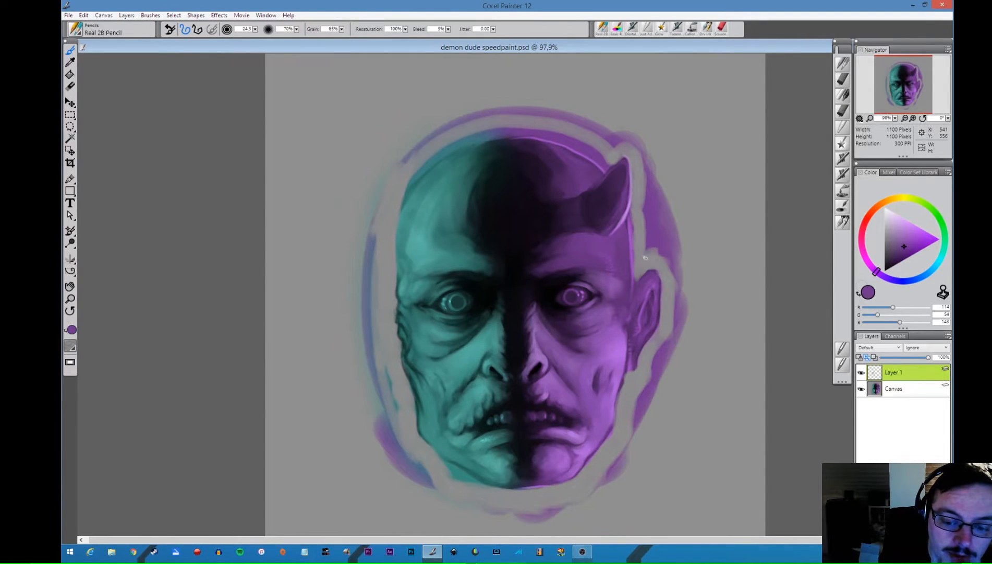
left_click(580, 150, "alt")
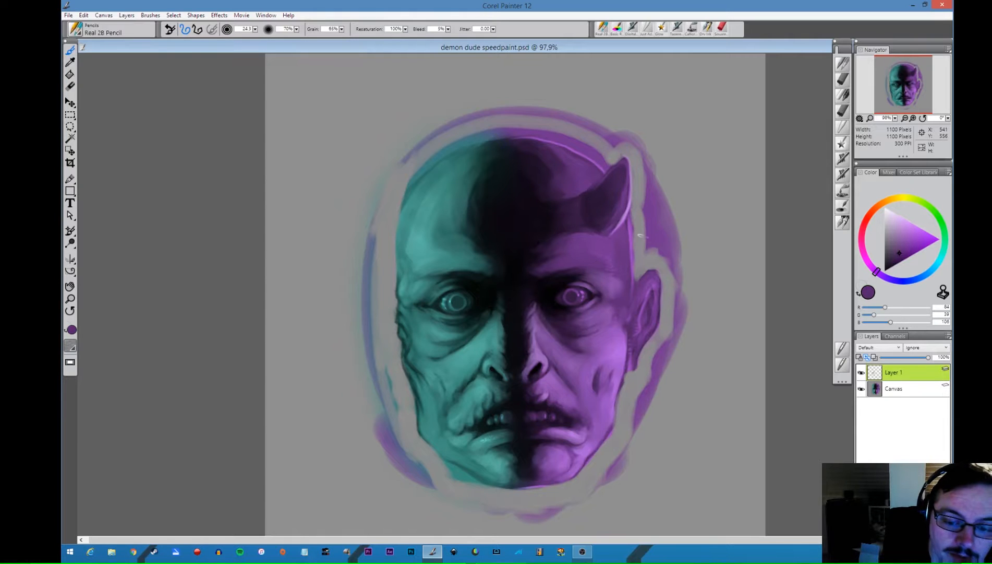
left_click_drag(630, 208, 633, 291)
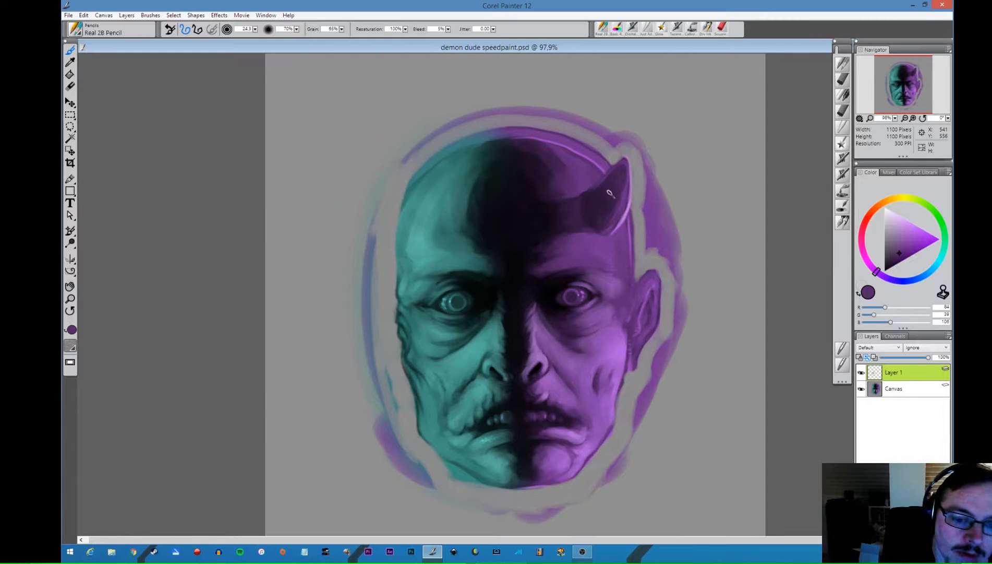
left_click(587, 167, "alt")
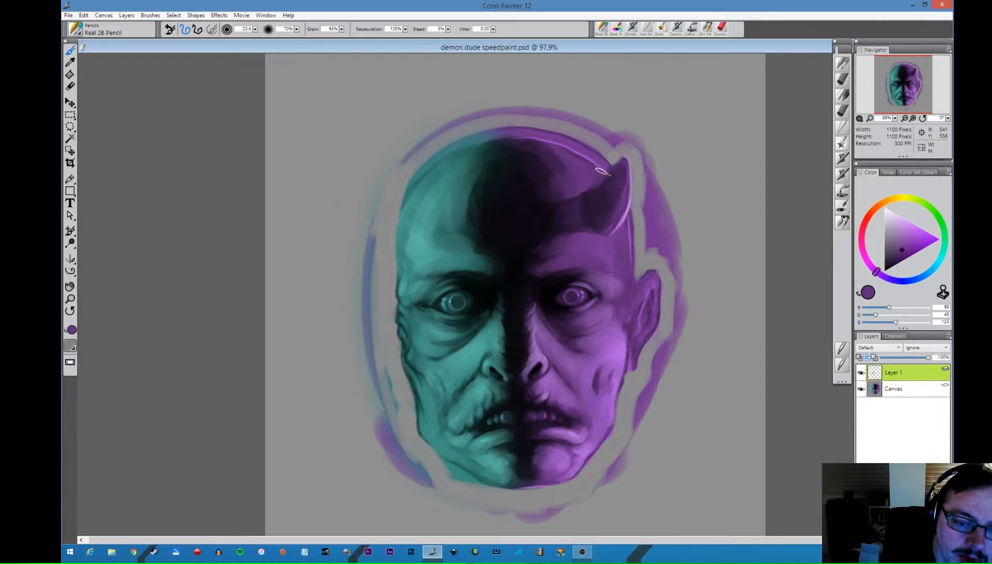
left_click_drag(598, 163, 607, 172)
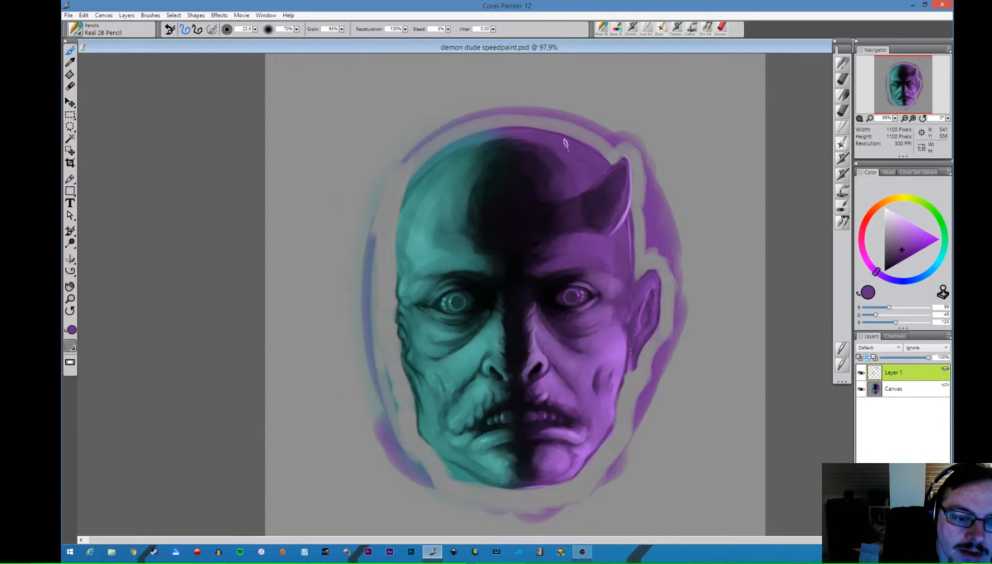
left_click(491, 140, "alt")
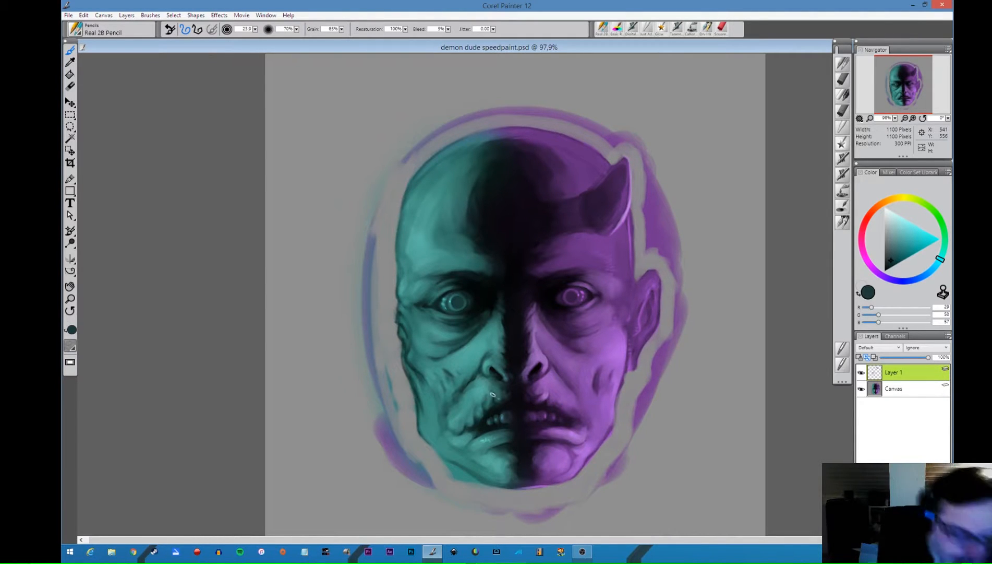
- Paint stretched strands of skin across the turquoise side's mouth corner using light and dark teals sampled from the face
left_click(487, 399, "alt")
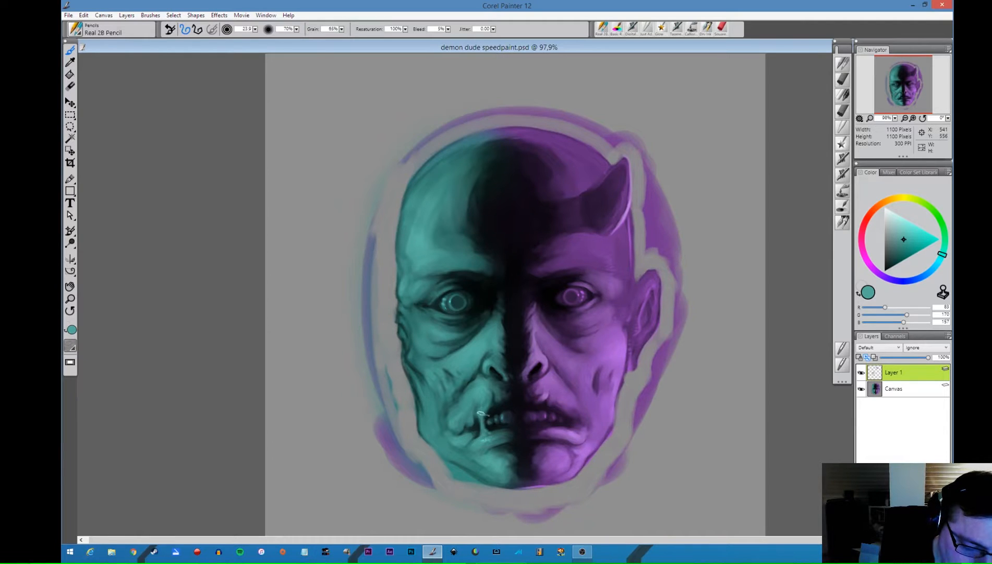
left_click(485, 422, "alt")
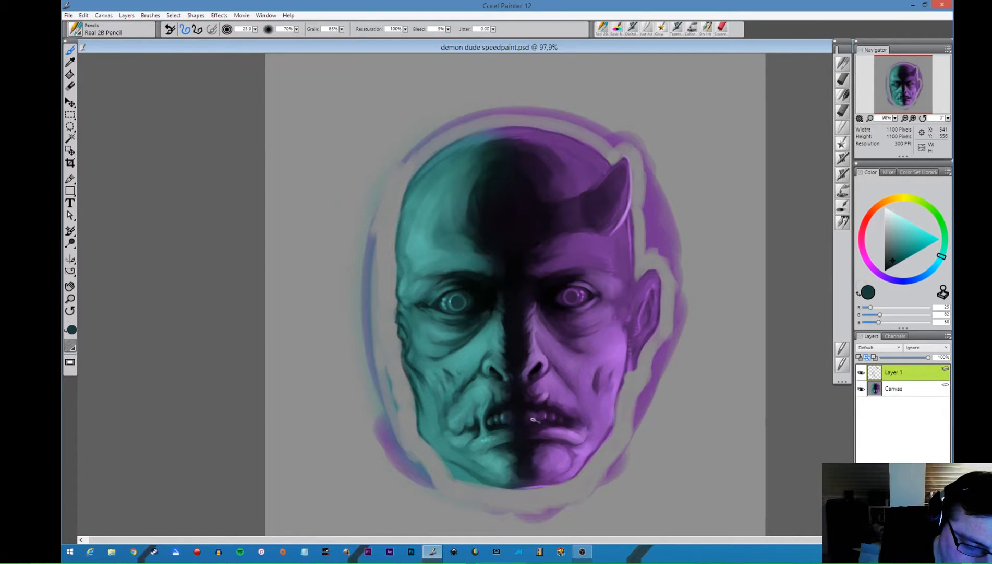
left_click(469, 415, "alt")
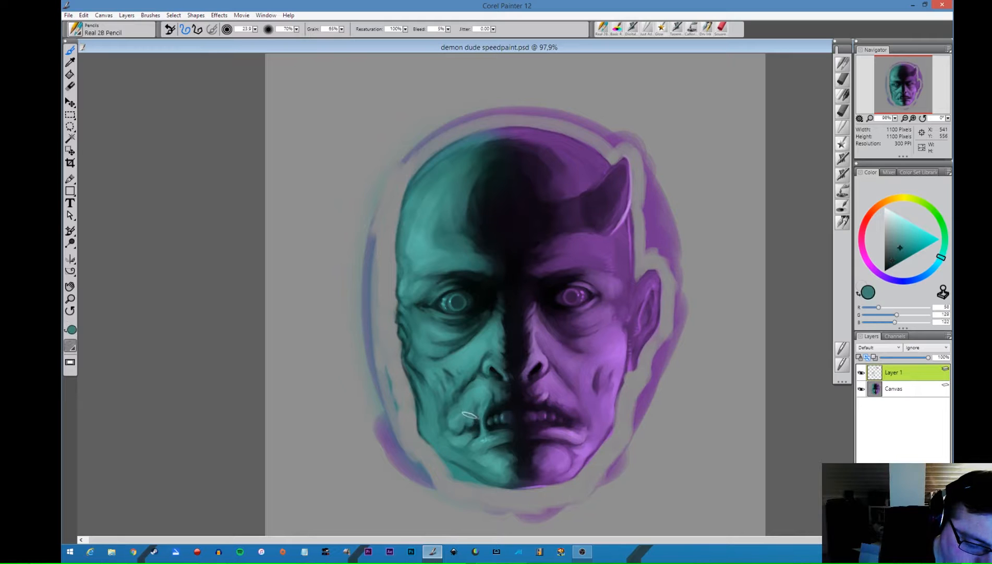
left_click_drag(471, 416, 466, 437)
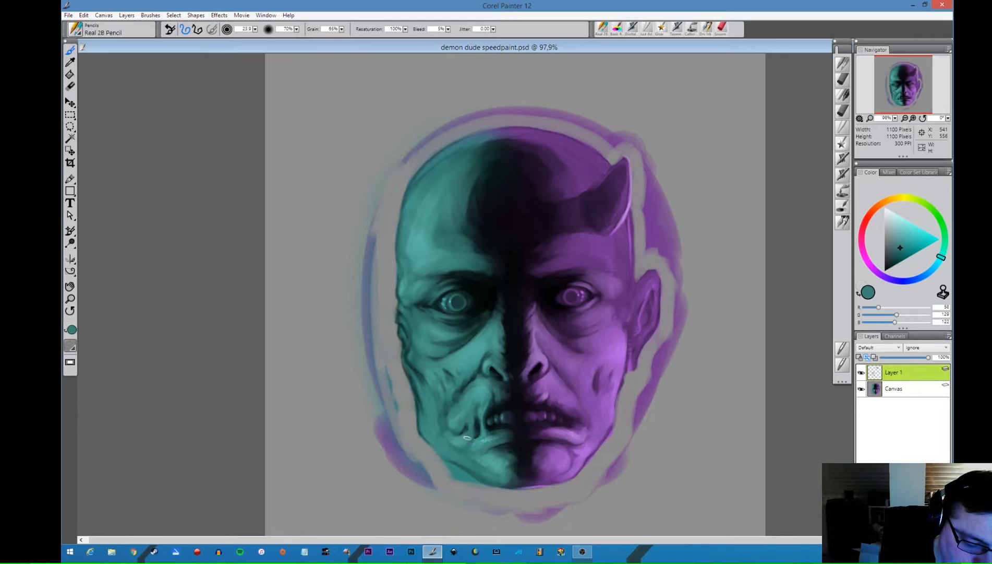
left_click(476, 410, "alt")
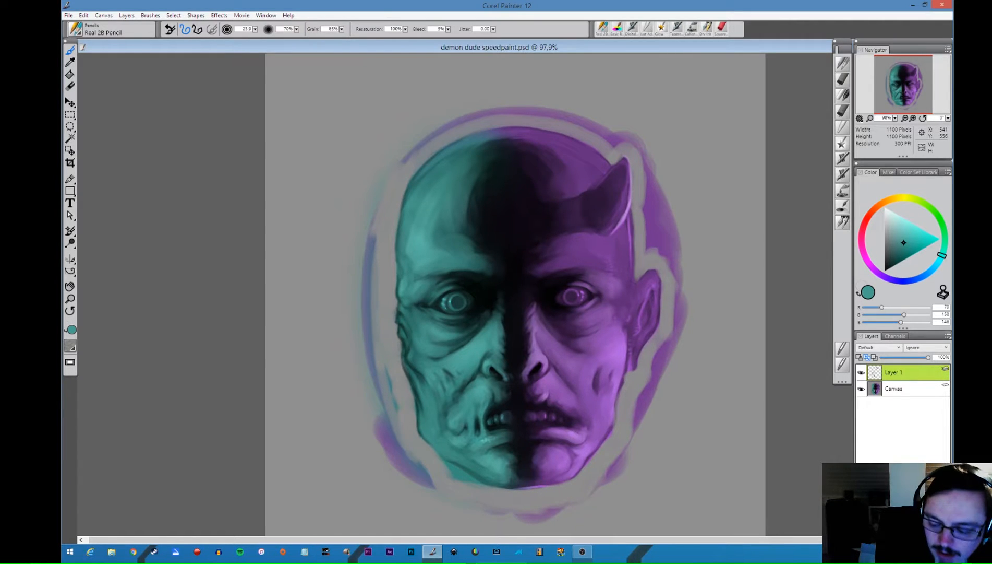
- On another new layer, paint light lavender highlights along the purple side's jaw, cheek, nose, lip and chin with the Real 2B Pencil
key("ctrl+shift+n")
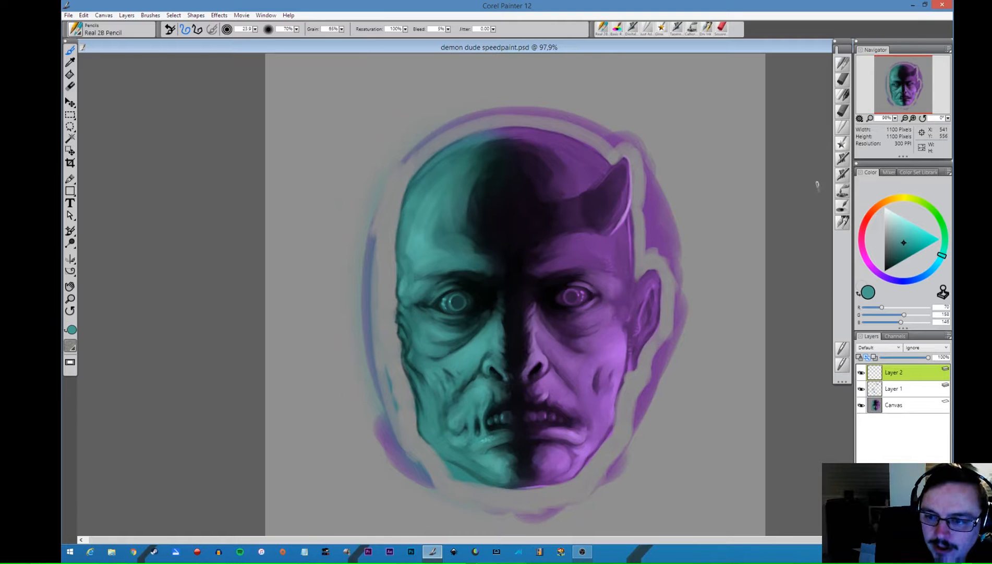
left_click(843, 66)
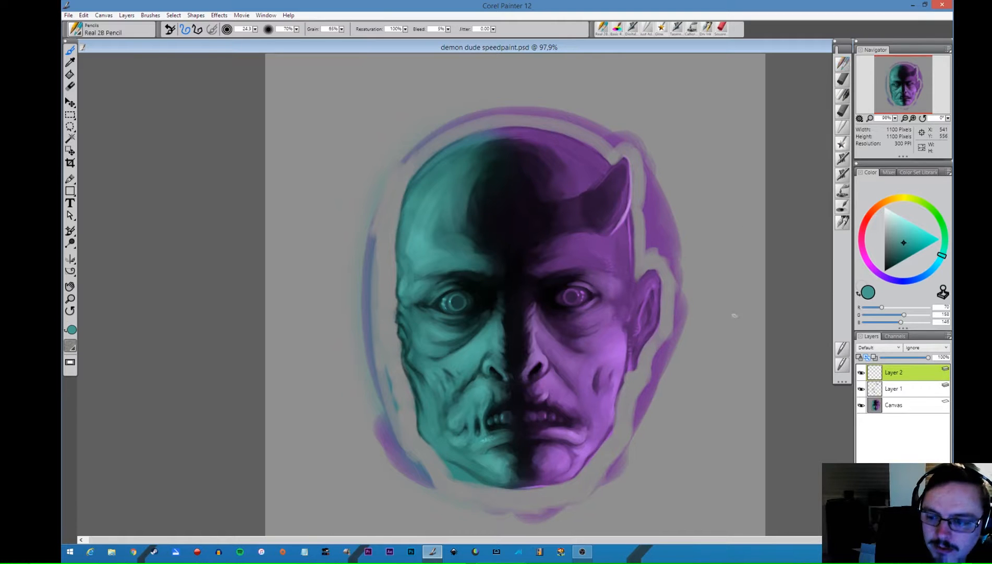
left_click(615, 343, "alt")
left_click_drag(911, 229, 905, 218)
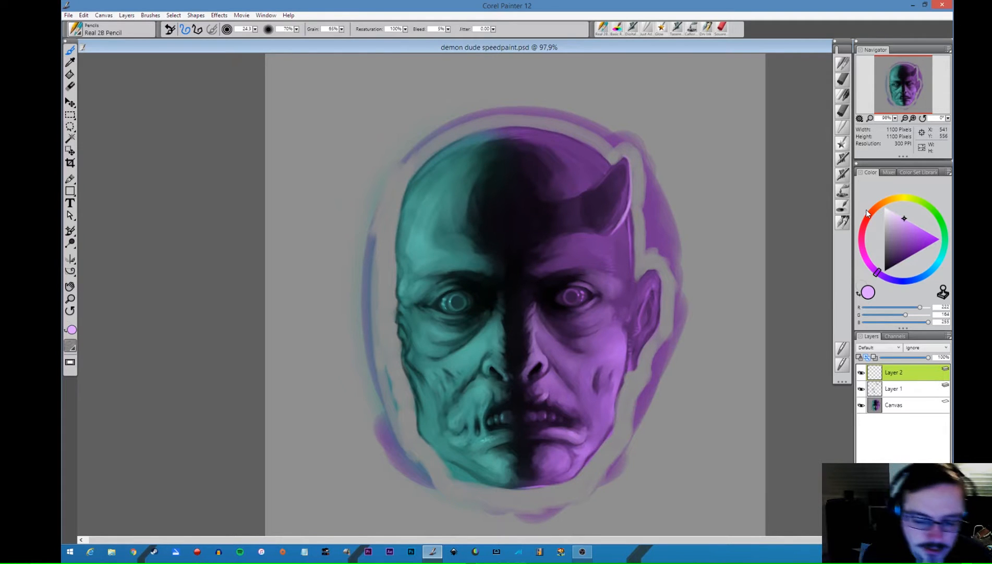
mouse_move(629, 350)
left_mouse_down()
mouse_move(610, 430)
mouse_move(576, 475)
mouse_move(529, 484)
left_mouse_up()
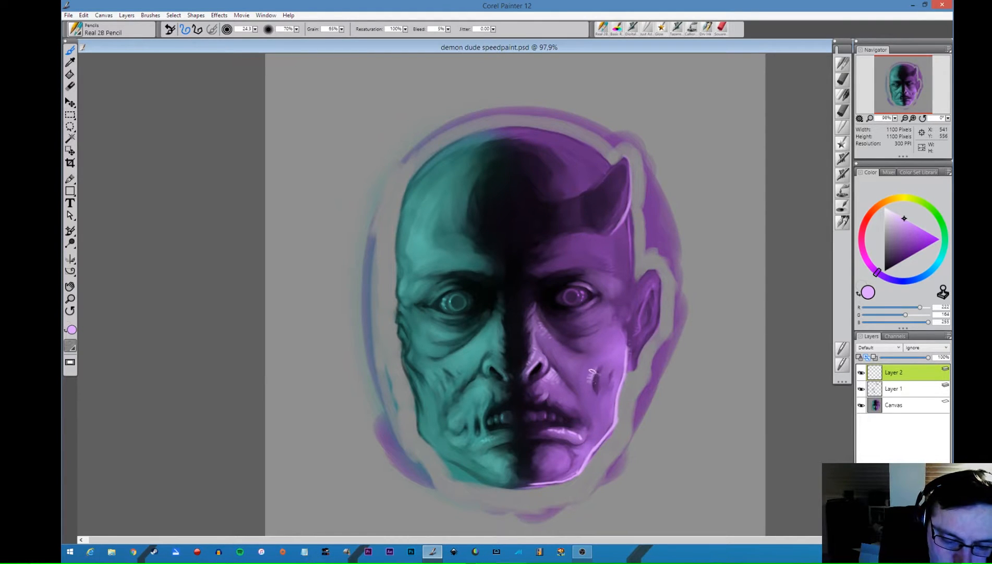
mouse_move(624, 335)
left_mouse_down()
mouse_move(590, 360)
mouse_move(611, 353)
left_mouse_up()
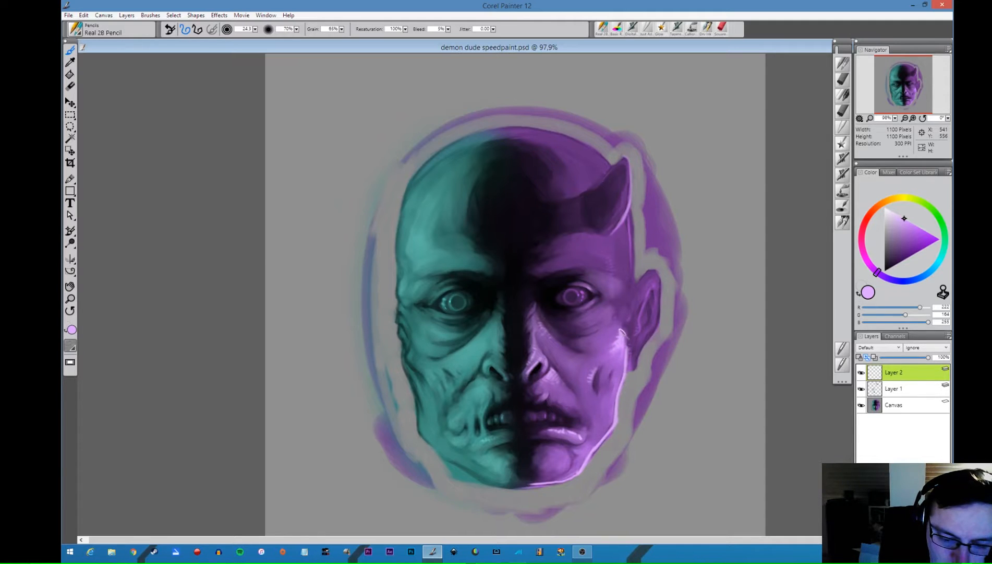
left_click_drag(621, 322, 620, 330)
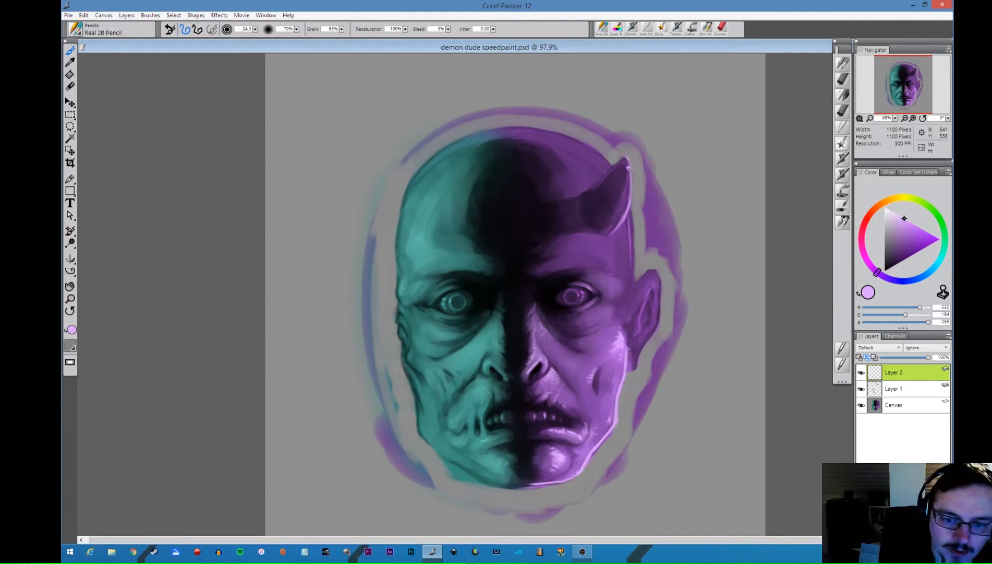
- Brighten the horn's outer edge in light lavender and touch up its base with sampled purple
left_click_drag(629, 167, 621, 220)
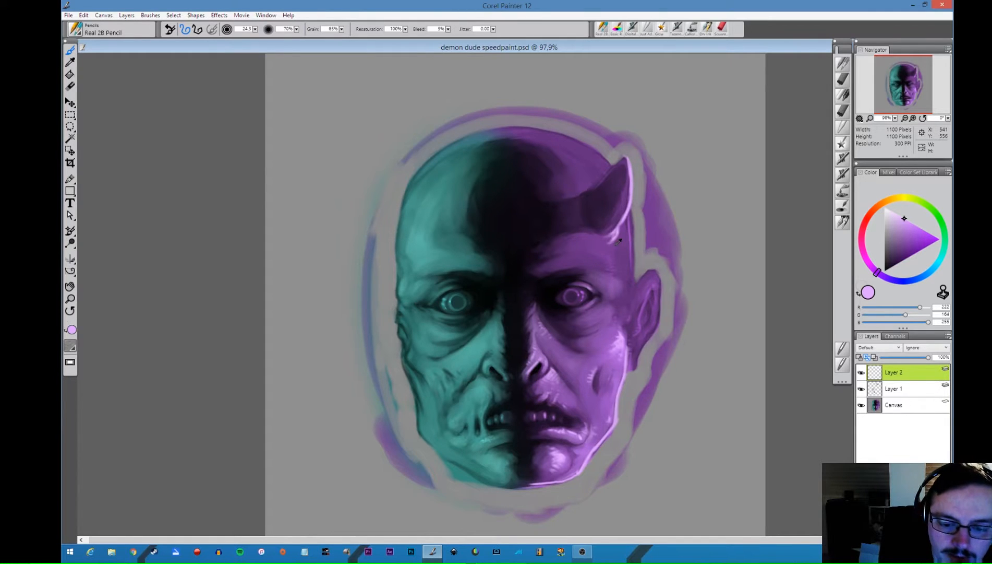
left_click(619, 241, "alt")
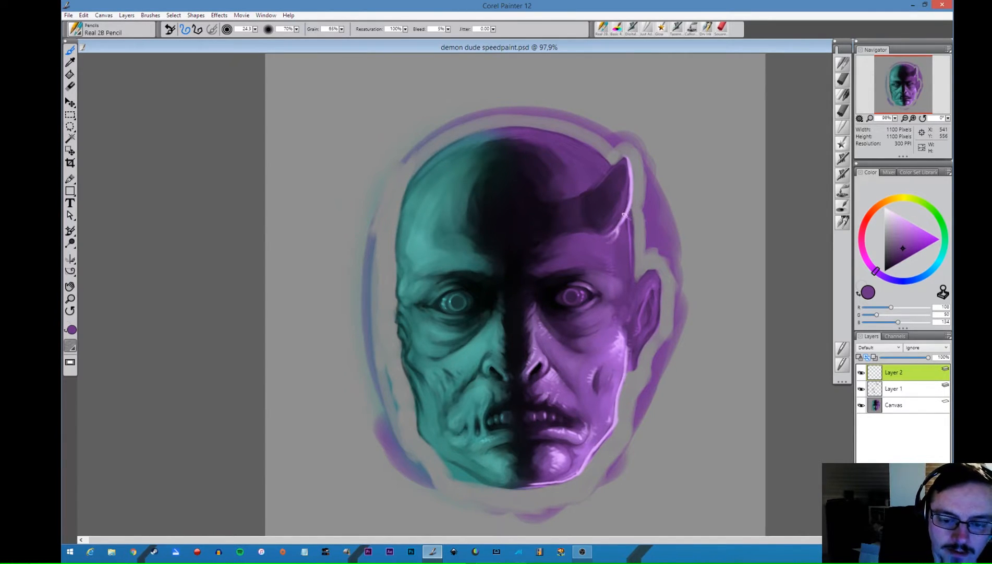
left_click(629, 214, "alt")
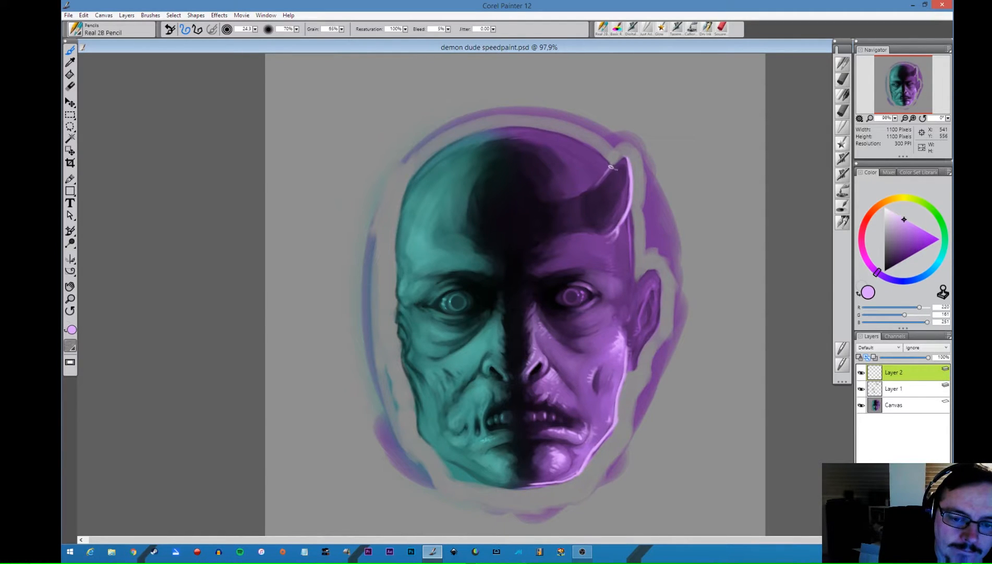
- Add a lavender rim light along the skull's purple edge from crown to ear, and erase its lower end beside the ear
mouse_move(611, 167)
left_mouse_down()
mouse_move(568, 136)
mouse_move(503, 127)
left_mouse_up()
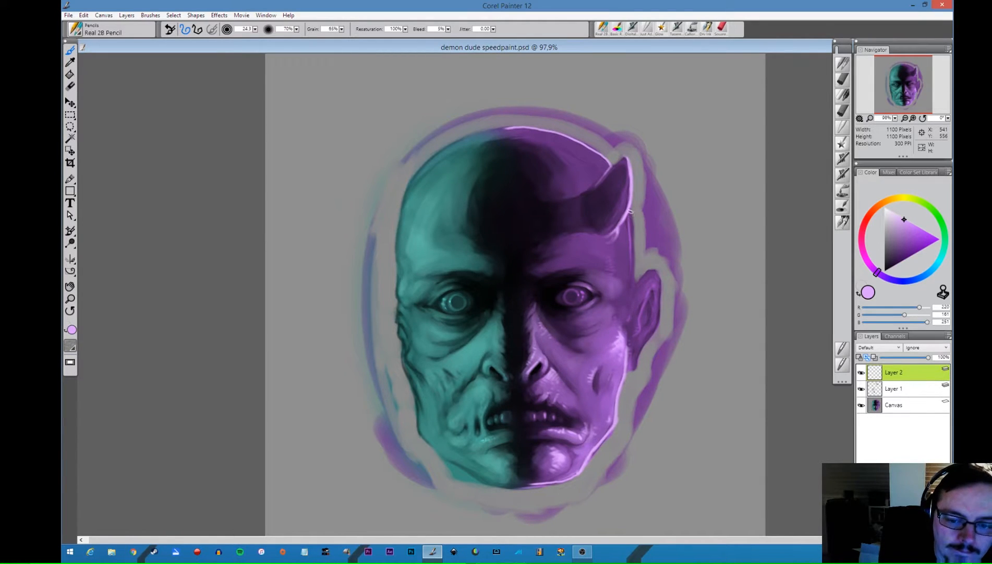
mouse_move(630, 210)
left_mouse_down()
mouse_move(631, 269)
mouse_move(632, 259)
left_mouse_up()
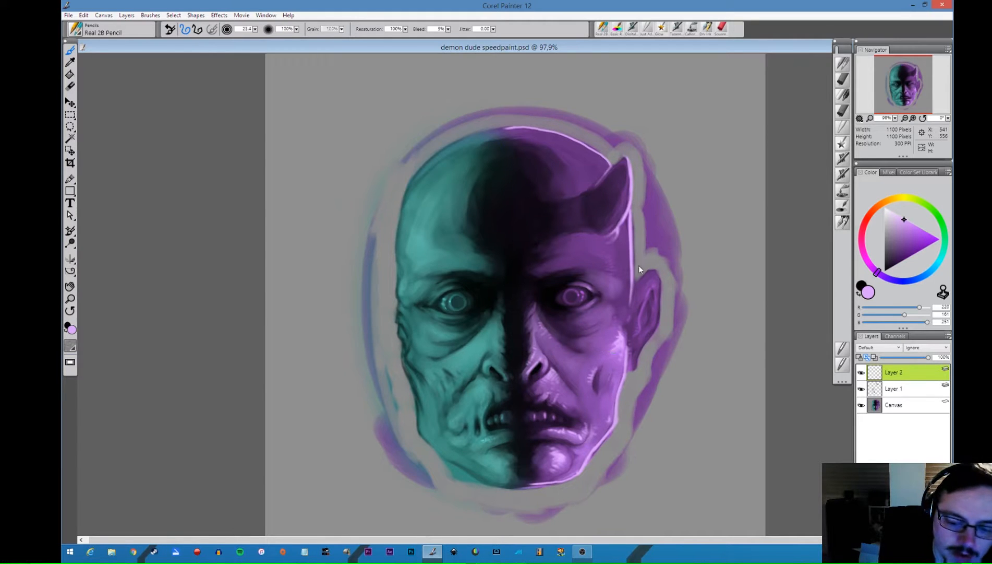
key("n")
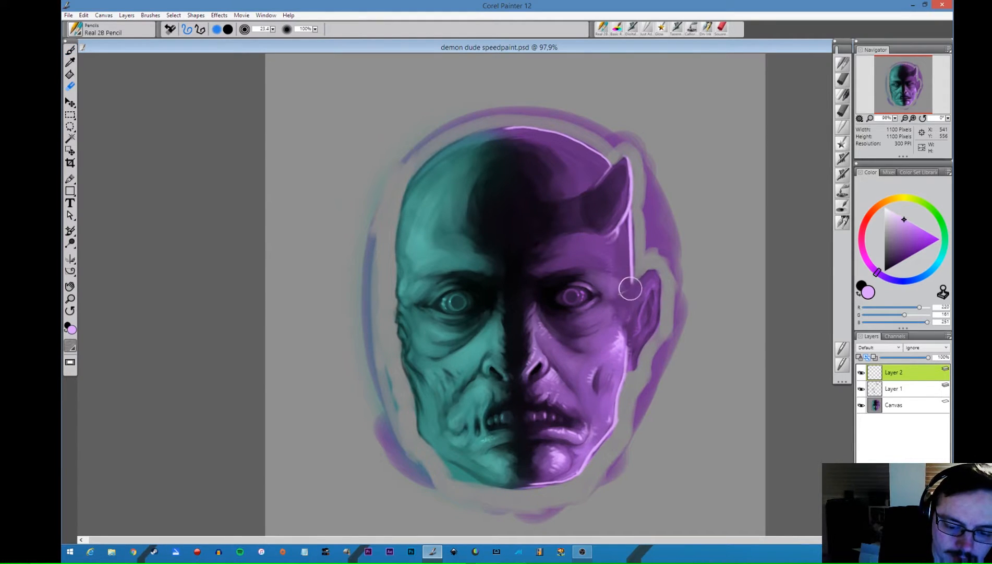
- Clean the edge below the horn with sampled grey, and paint a lavender rim light and inner highlight on the purple ear
key("b")
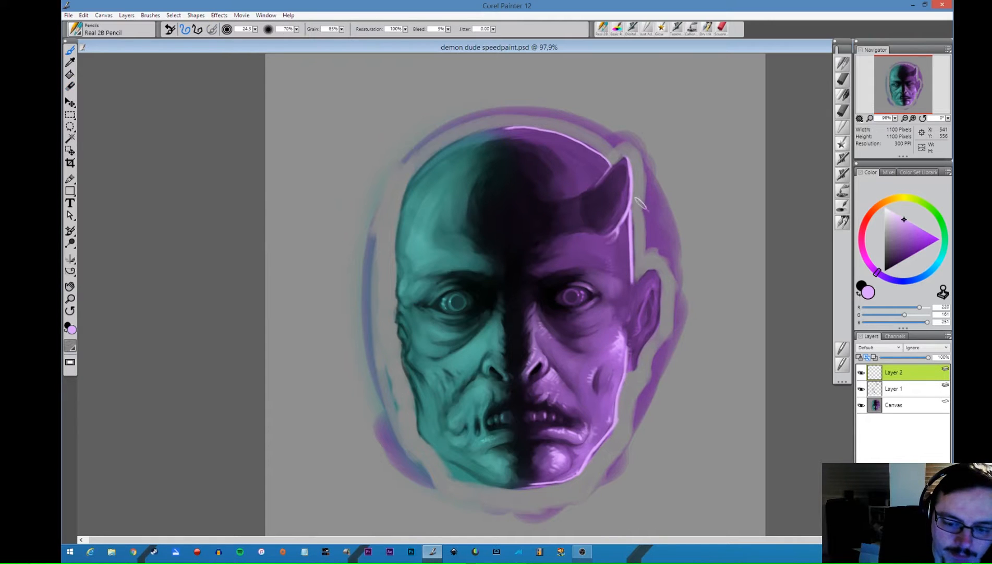
left_click(640, 224, "alt")
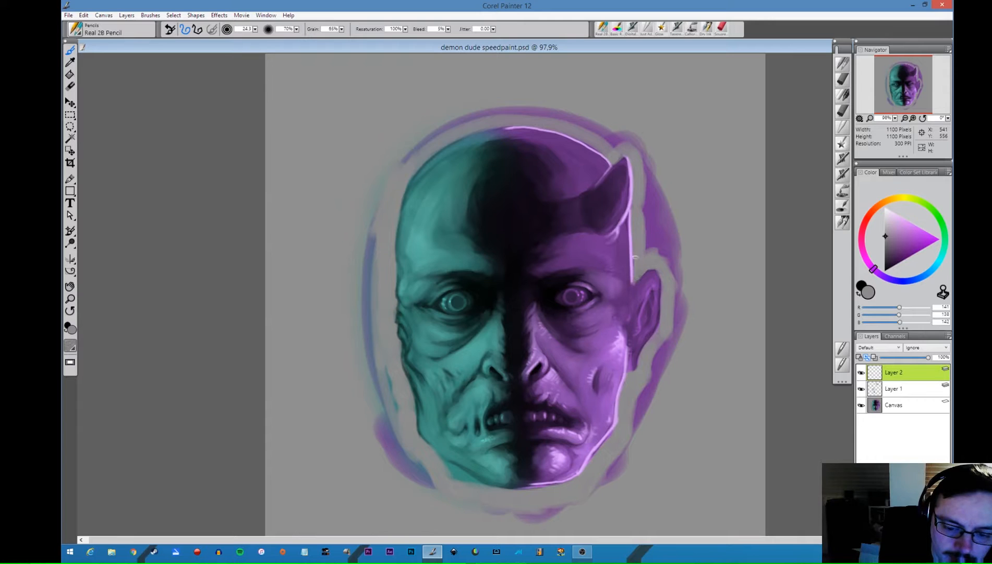
left_click(628, 212, "alt")
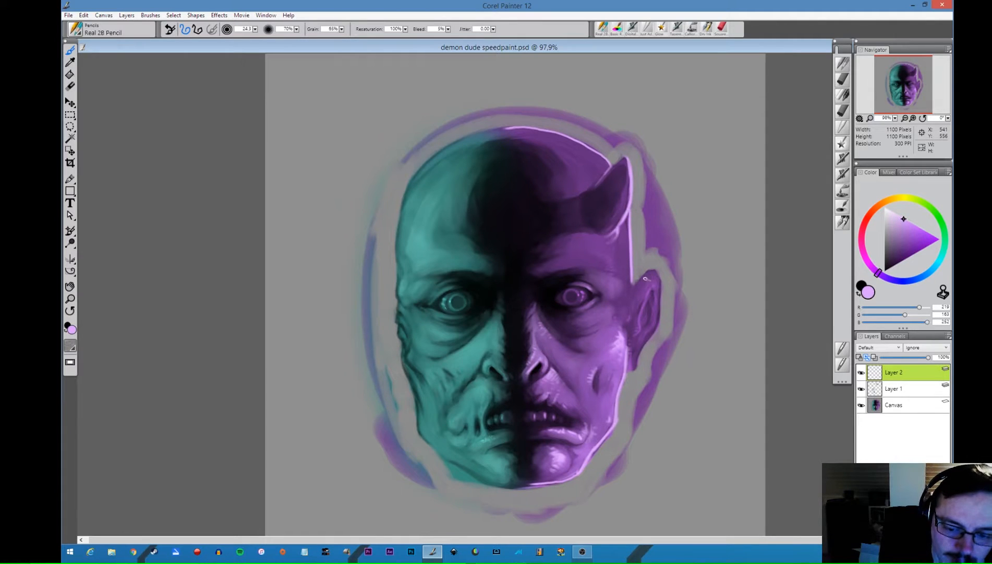
left_click_drag(660, 280, 647, 340)
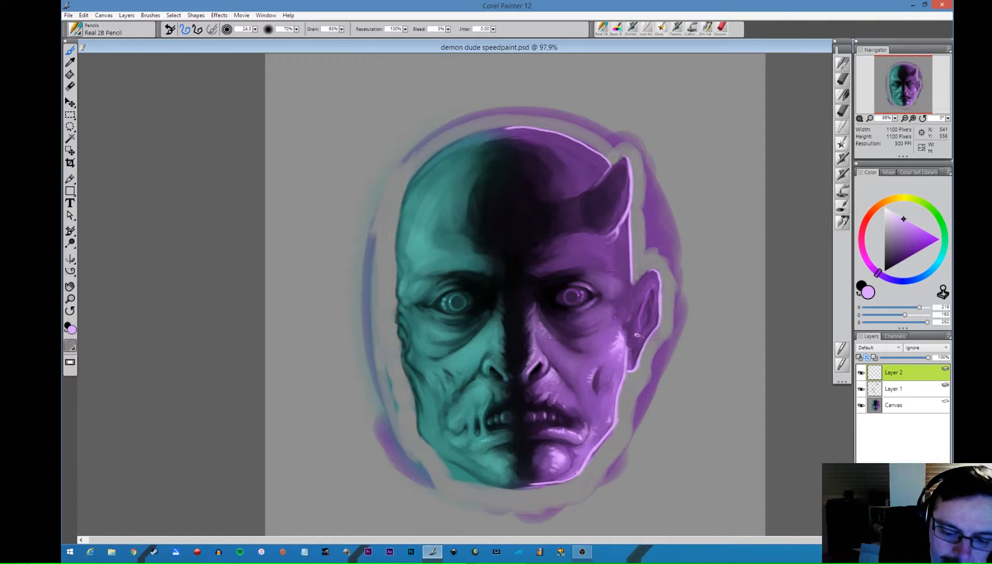
left_click_drag(633, 338, 640, 318)
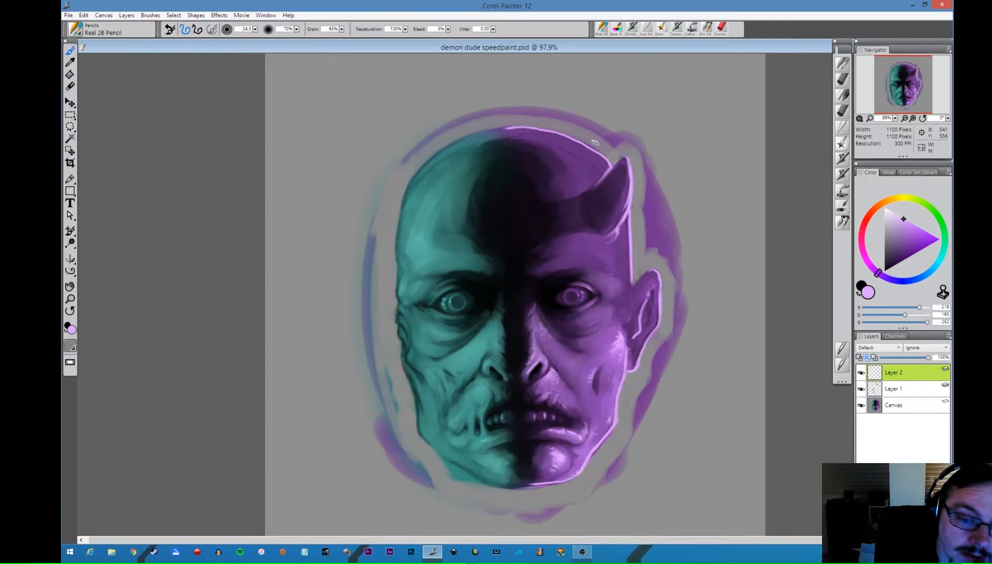
- Refine the purple skull and horn outline down to the ear with sampled background greys and lavender
left_click(599, 143, "alt")
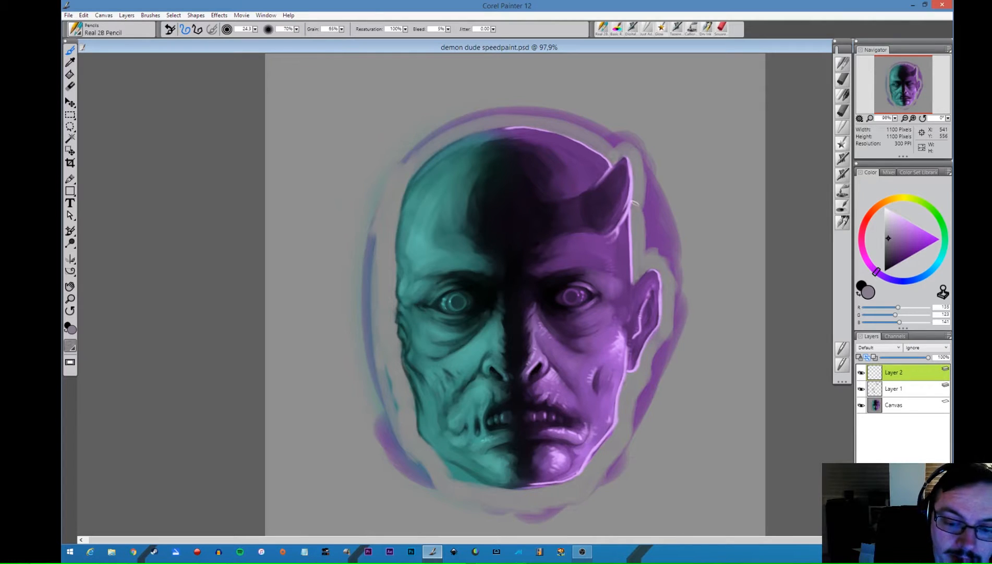
left_click(641, 180, "alt")
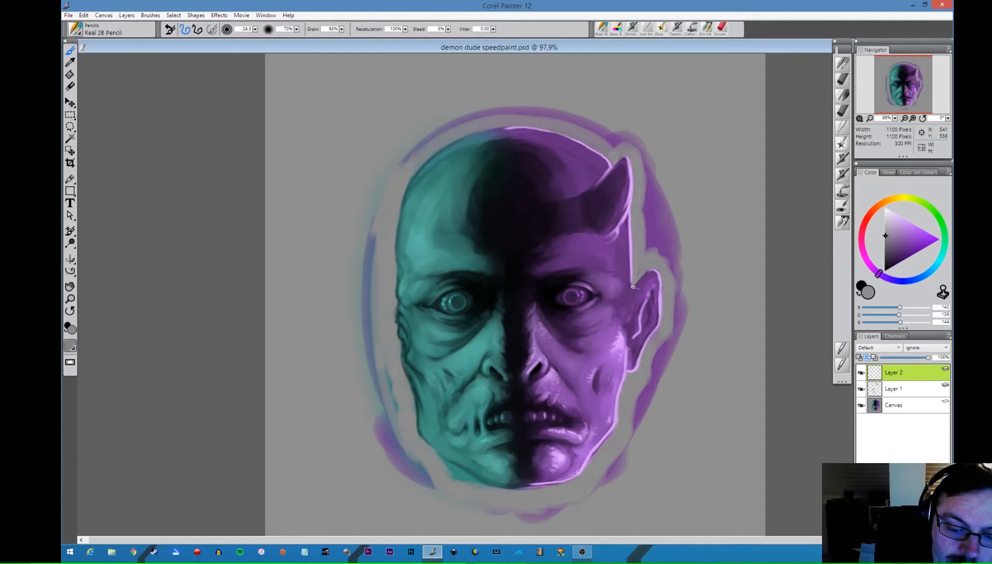
left_click(633, 264, "alt")
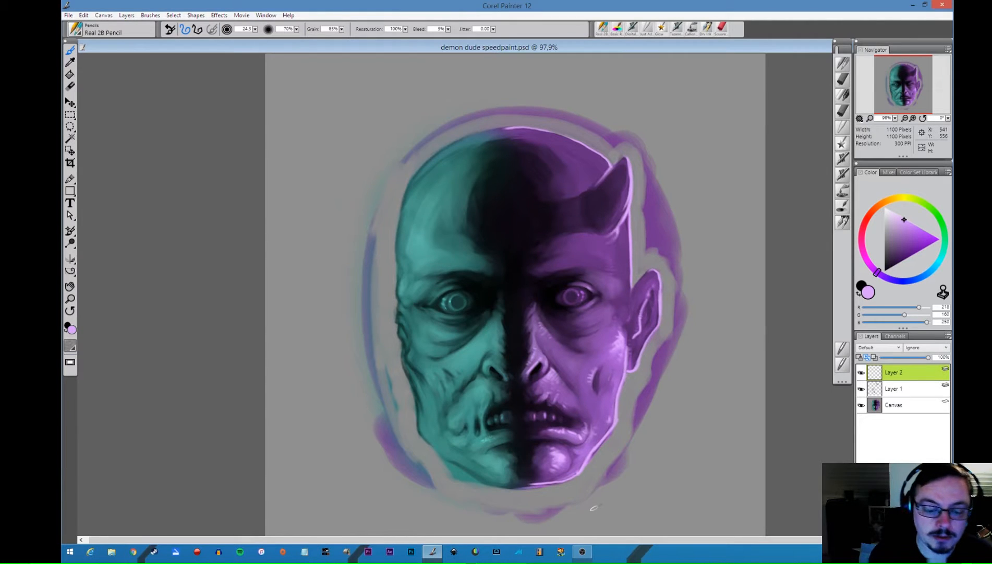
- Touch up the purple side's cheek and horn base with sampled purples, and add lavender highlights to the cheek creases
left_click(559, 263, "alt")
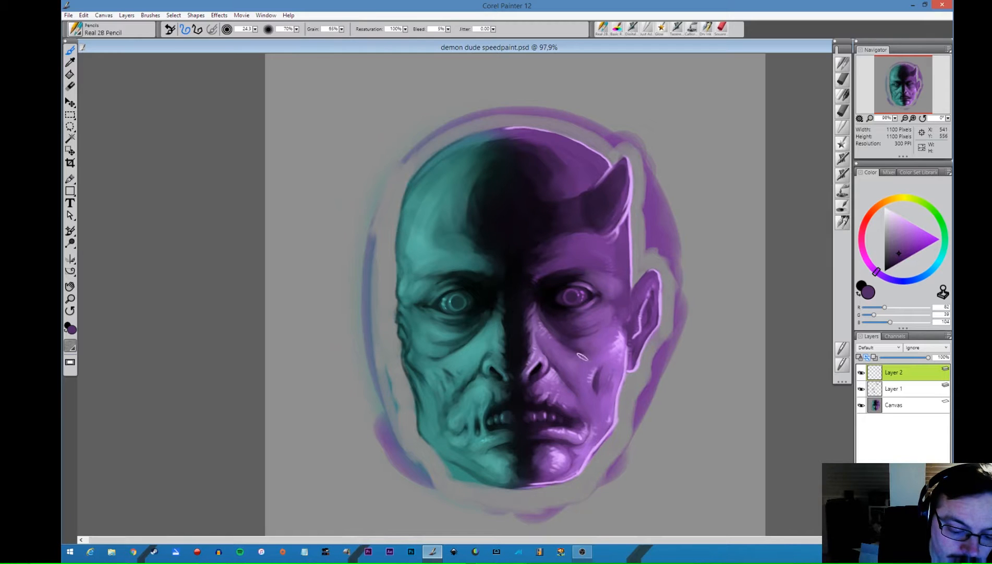
left_click(561, 357, "alt")
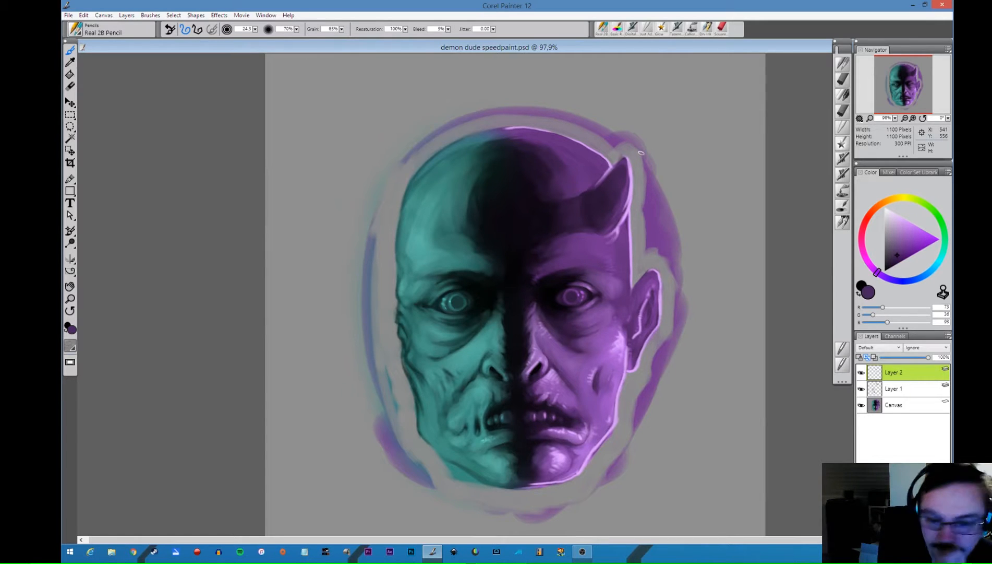
left_click(627, 227, "alt")
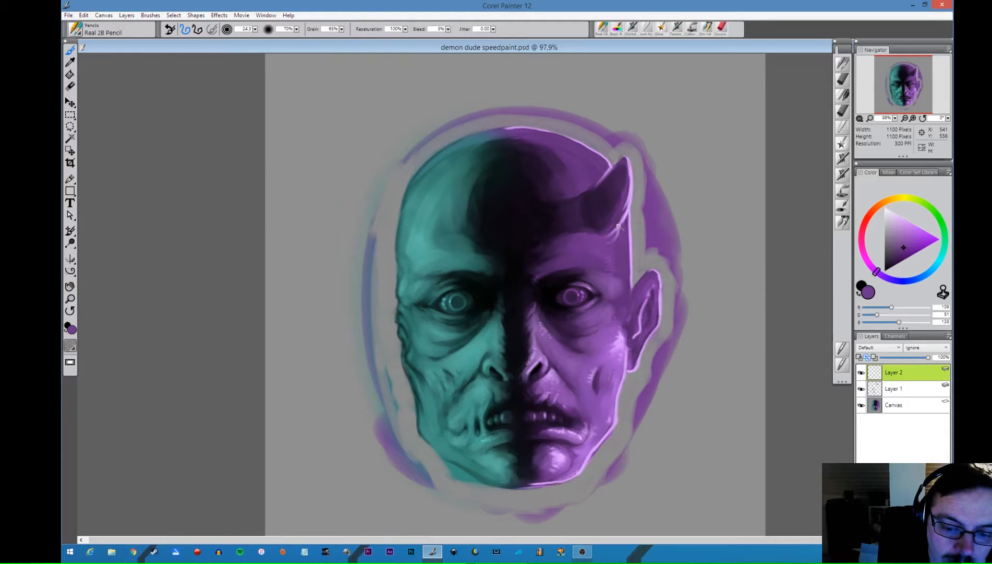
left_click(625, 221, "alt")
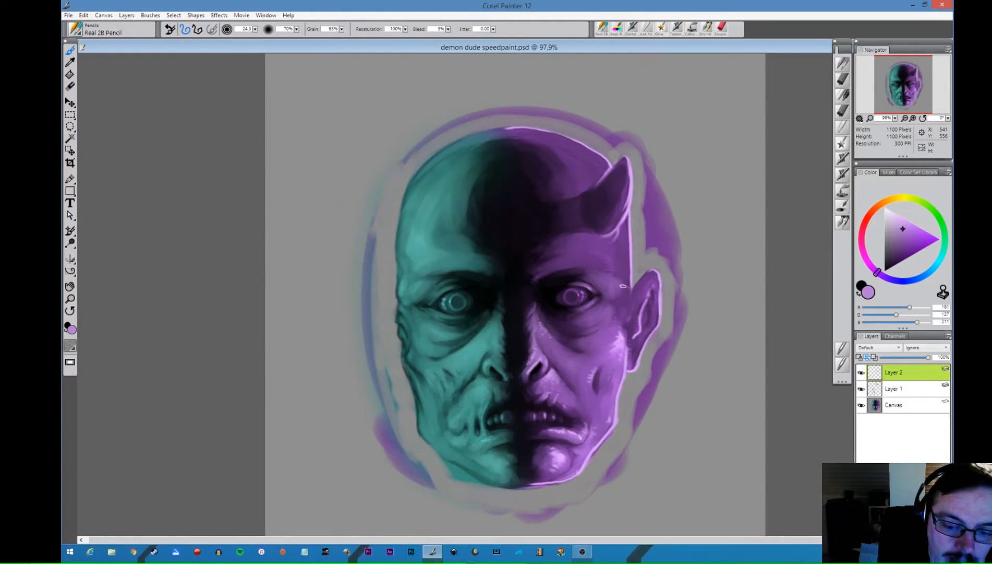
left_click(622, 333, "alt")
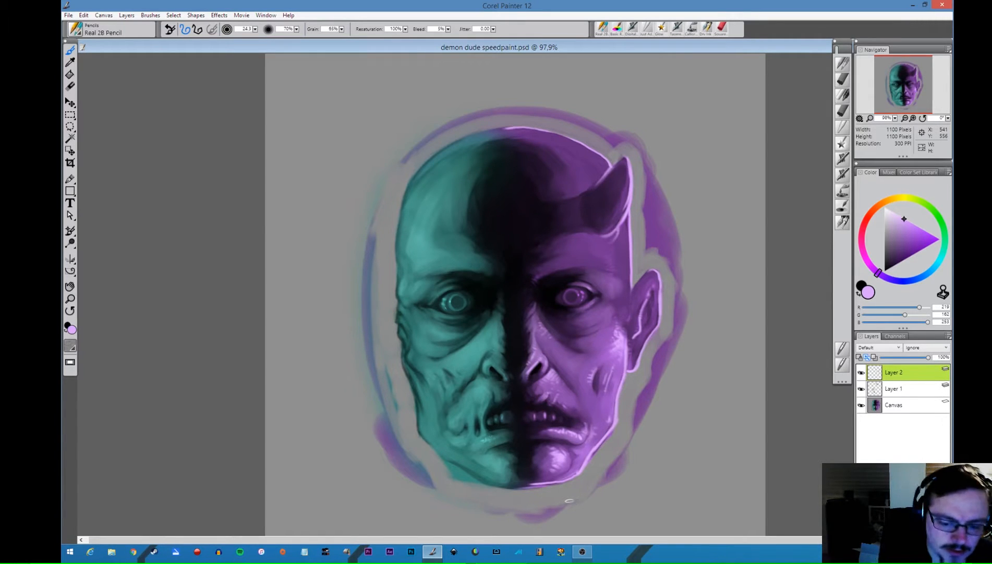
- Paint bright glints in both eyes, pale turquoise on the turquoise side and pale lavender on the purple side
left_click(485, 391, "alt")
left_click(908, 220)
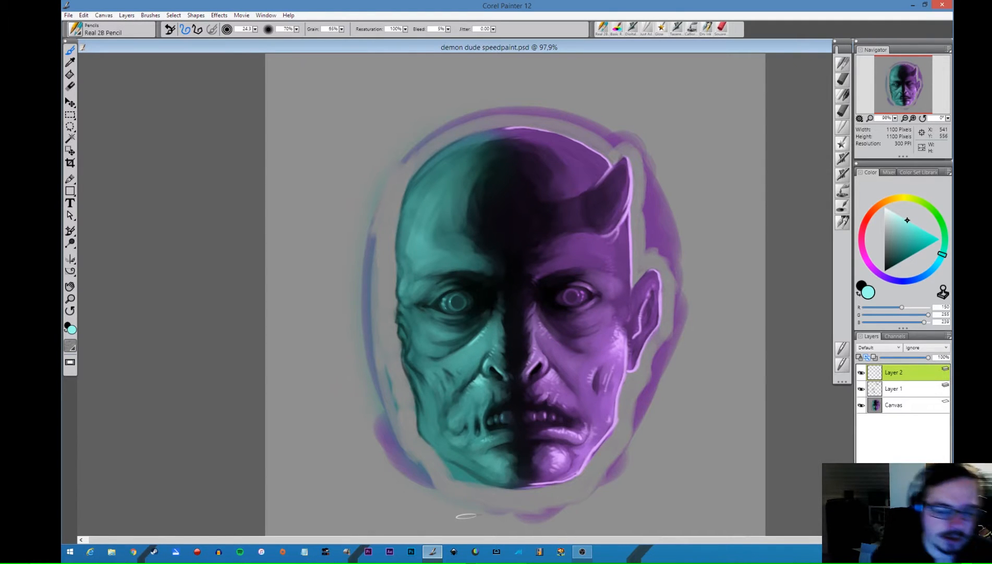
left_click(629, 335, "alt")
left_click(897, 215)
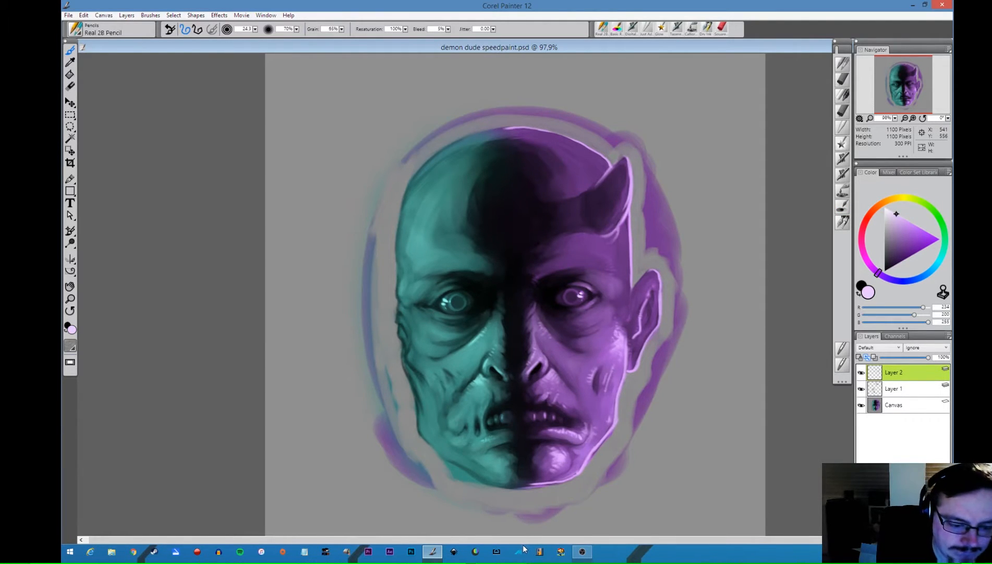
- Highlight the lower eyelids and nose on both halves, using sampled light teal on one side and lavender on the other
left_click(490, 355, "alt")
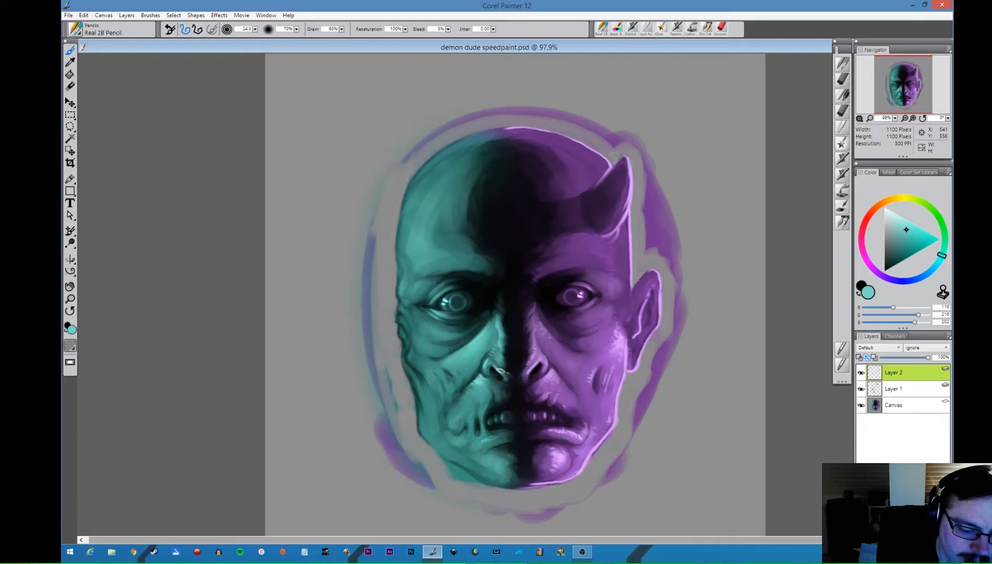
left_click(627, 335, "alt")
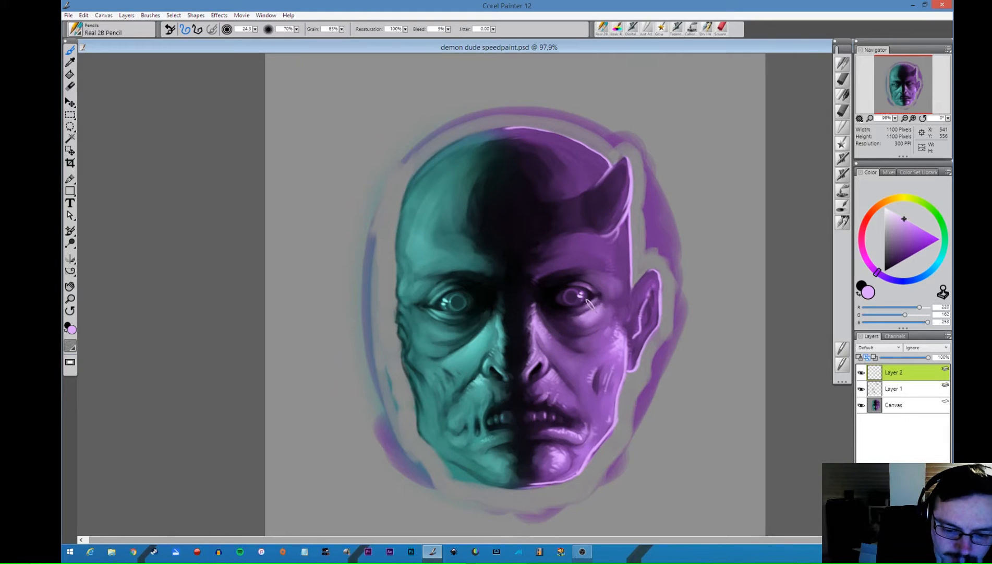
left_click_drag(578, 312, 598, 300)
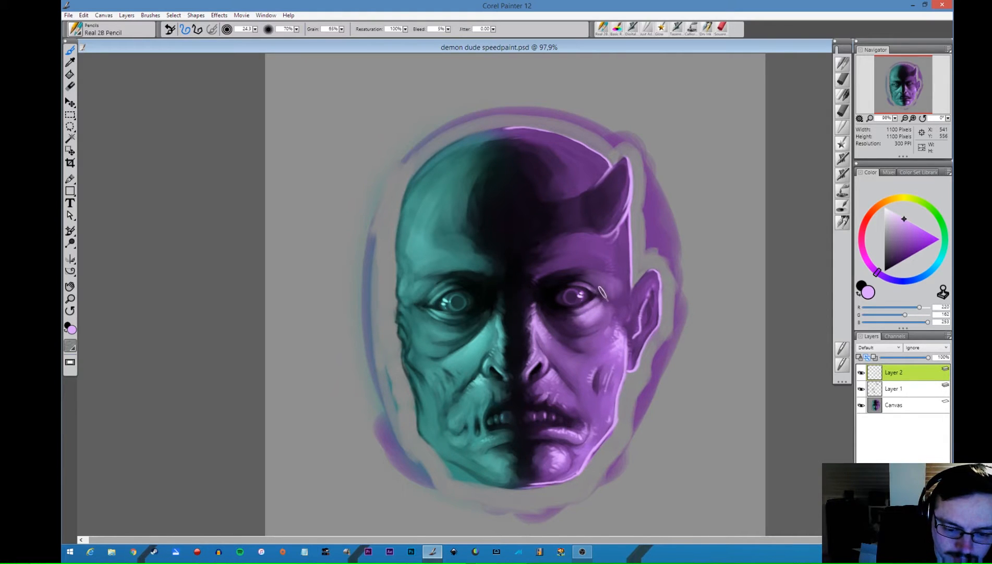
left_click(438, 309, "alt")
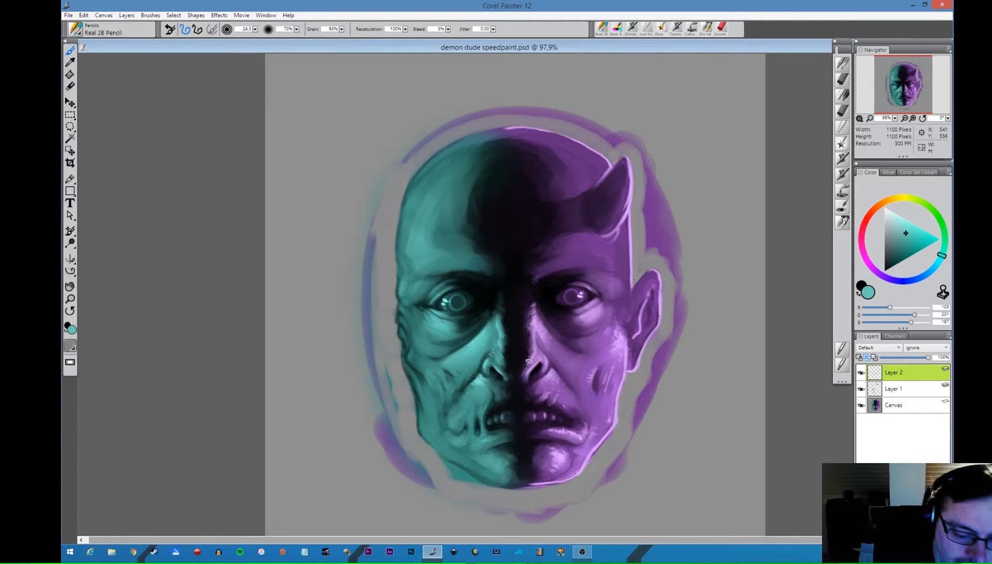
left_click(543, 337, "alt")
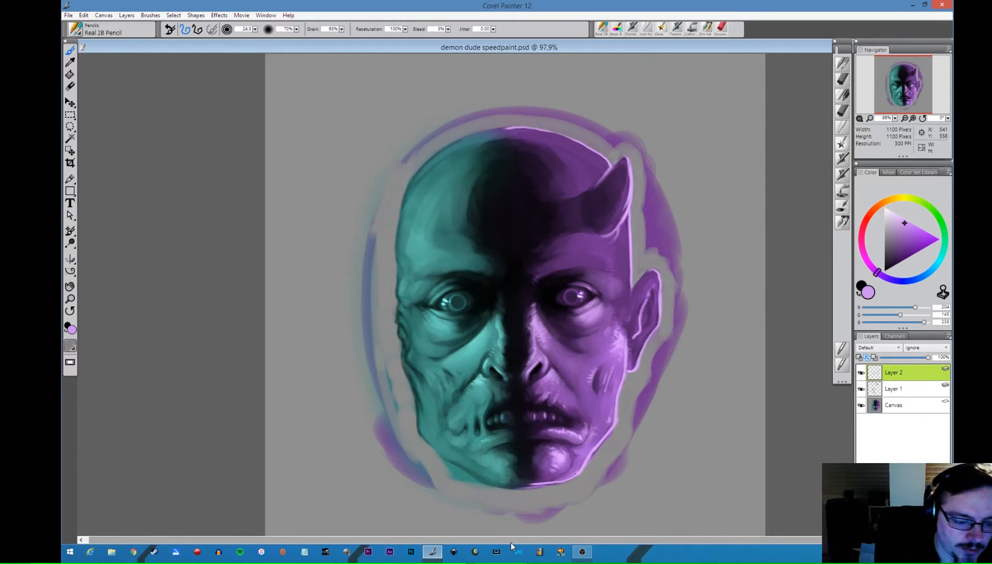
- Paint light teal highlights along the turquoise side's skull edge, under-eye folds, nose bridge, jaw and chin
left_click(444, 323, "alt")
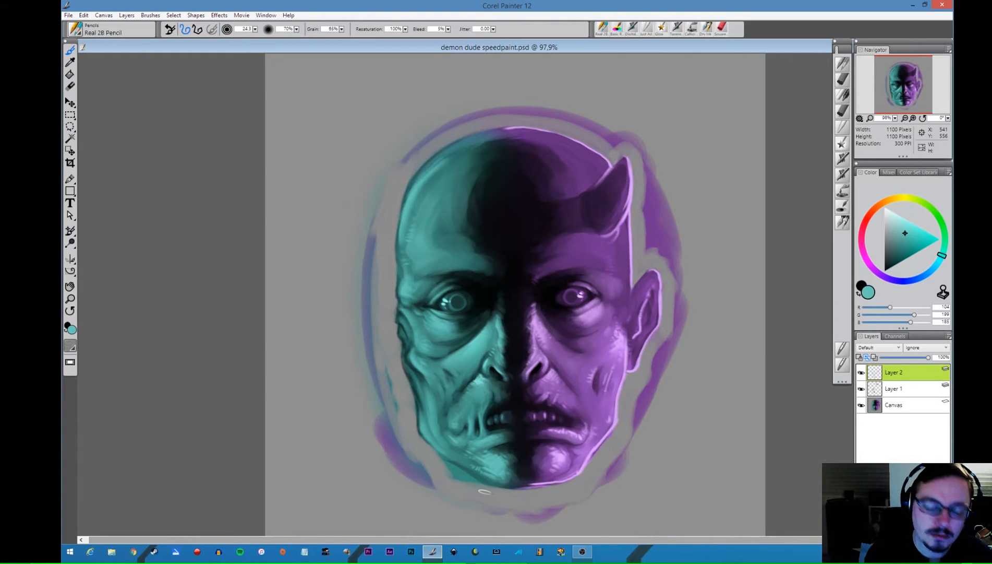
left_click(500, 321, "alt")
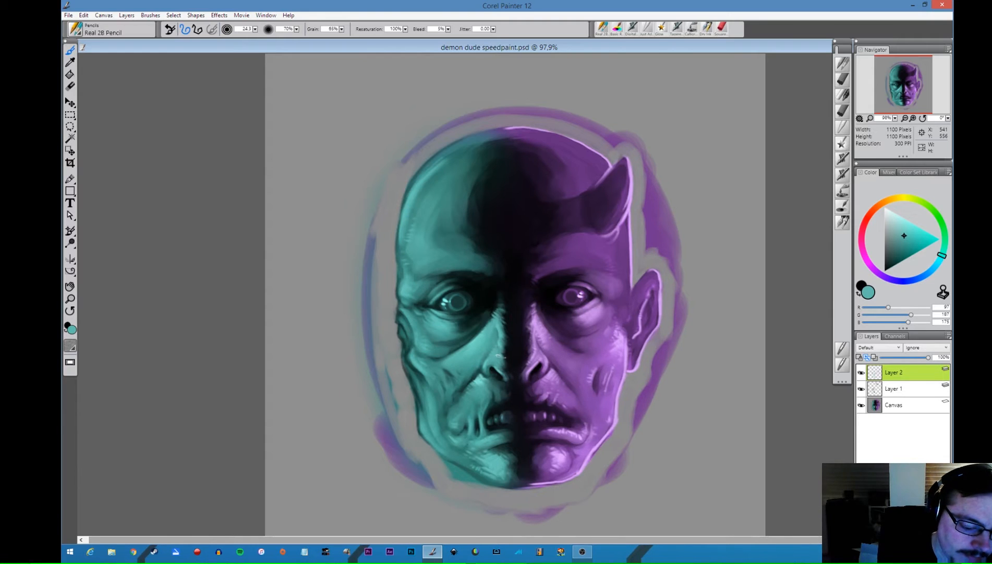
left_click(502, 365, "alt")
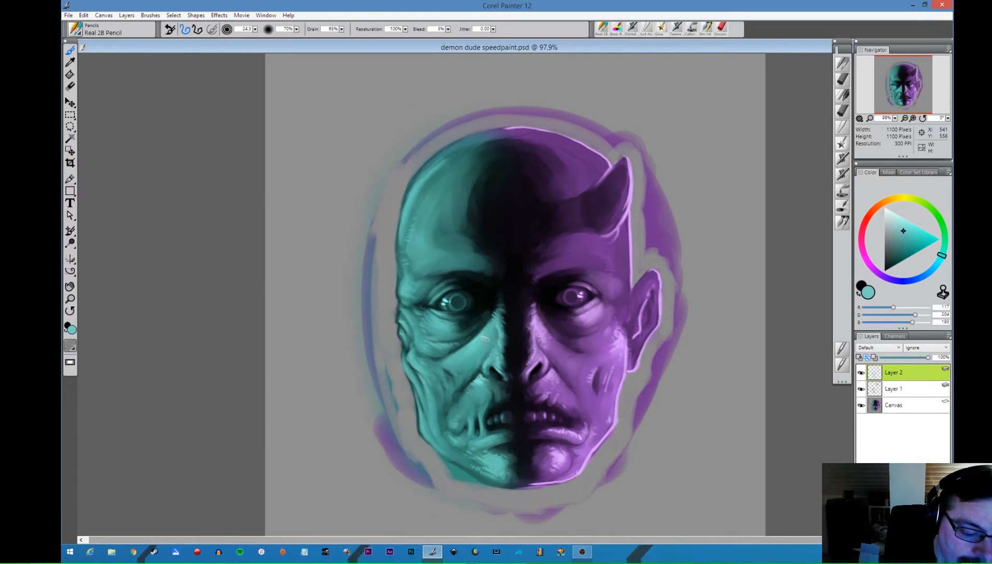
- Brighten the turquoise side's cheek folds, upper lip and mouth strands, and highlight the brow and forehead with the brush at 31.1
left_click(473, 341, "alt")
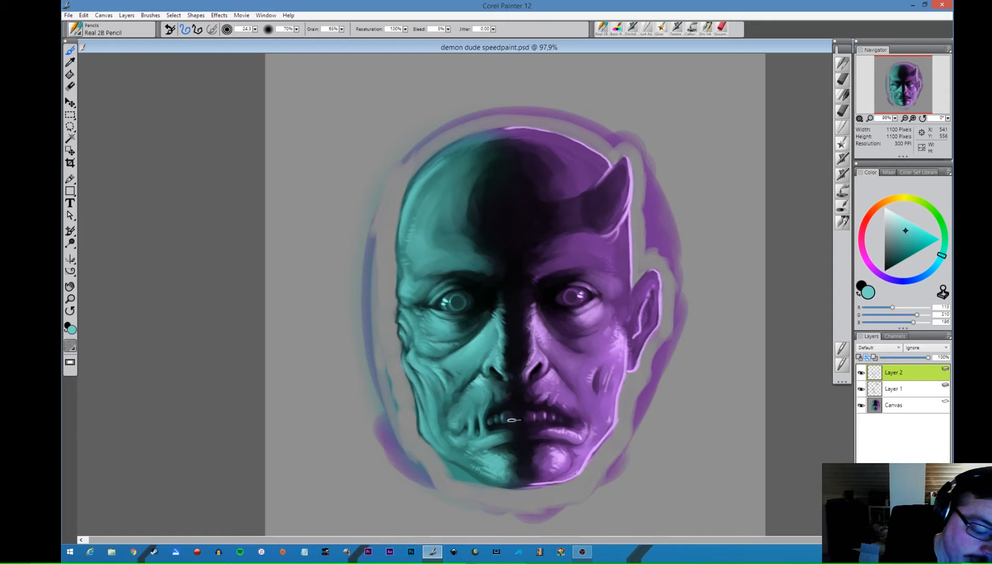
left_click(481, 380, "alt")
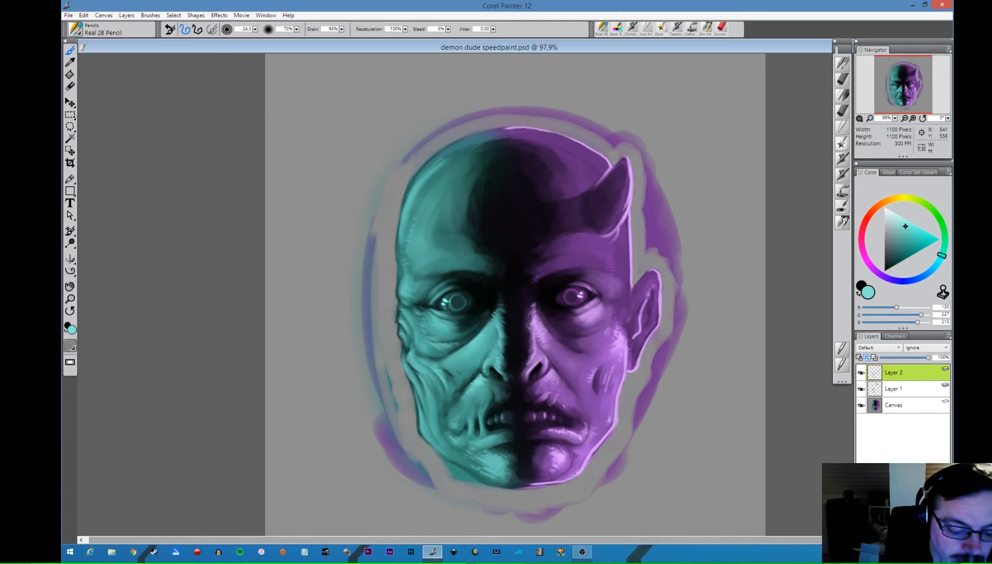
mouse_move(483, 385)
left_mouse_down()
mouse_move(472, 402)
mouse_move(484, 404)
mouse_move(455, 416)
mouse_move(462, 404)
mouse_move(462, 426)
mouse_move(479, 402)
left_mouse_up()
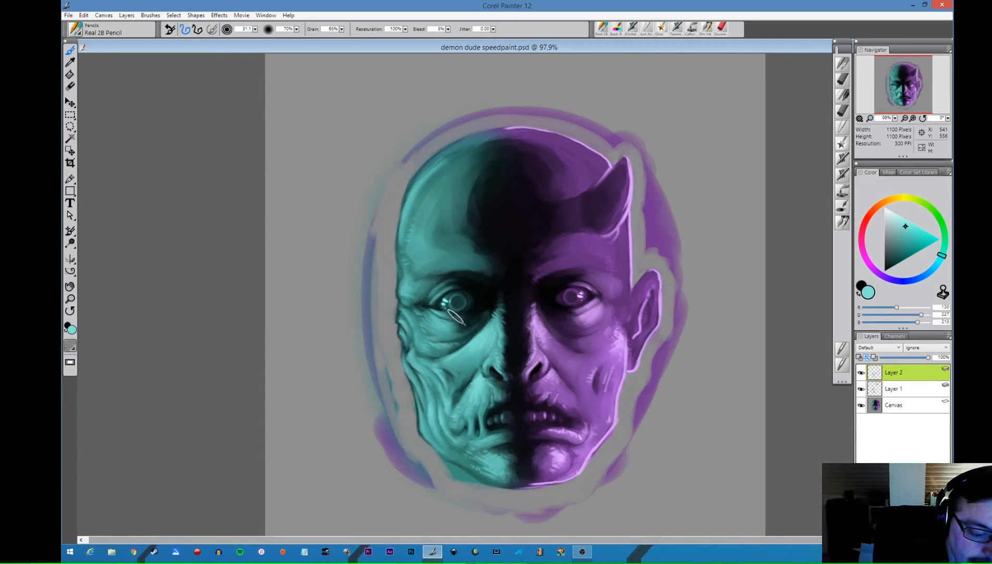
mouse_move(432, 326)
left_mouse_down()
mouse_move(457, 336)
mouse_move(433, 332)
left_mouse_up()
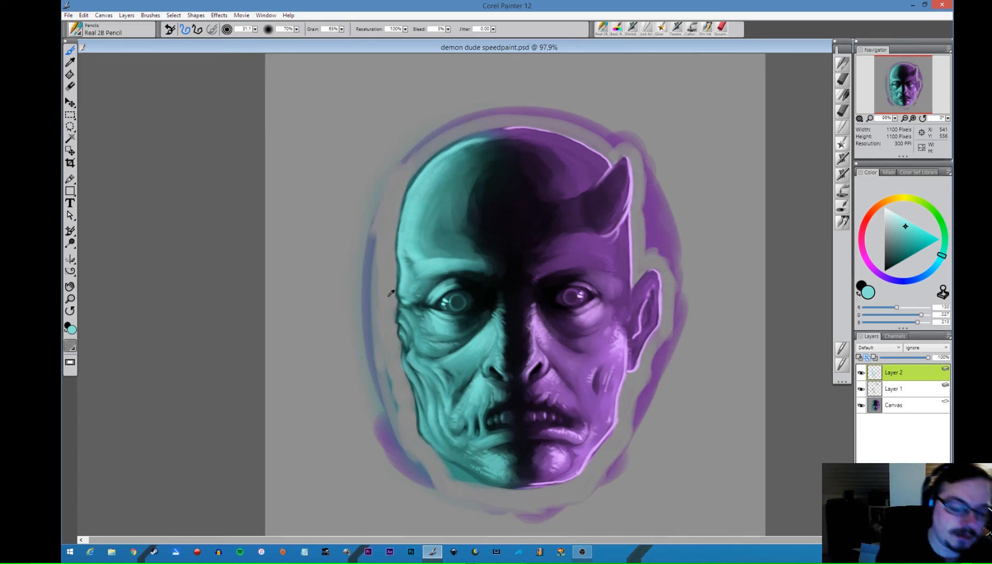
- Clean up the turquoise side's outer contour from skull to jaw with sampled background grey and dark teal
left_click(389, 231, "alt")
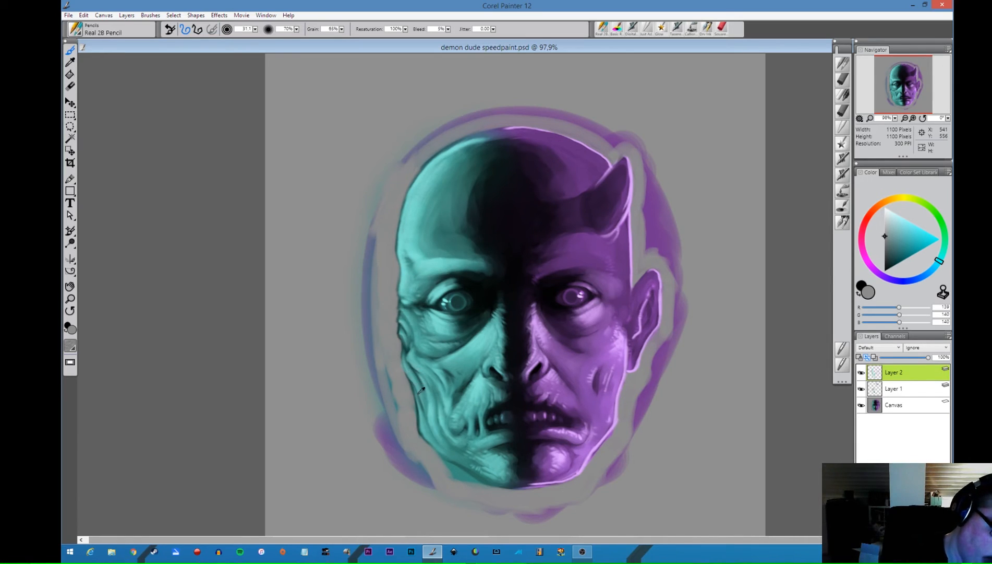
left_click(421, 416, "alt")
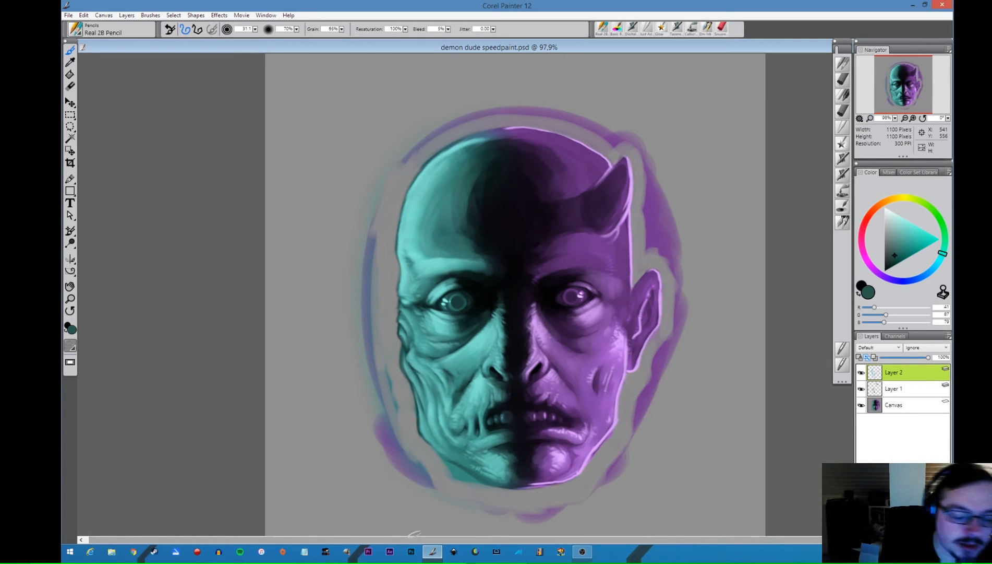
left_click(400, 346, "alt")
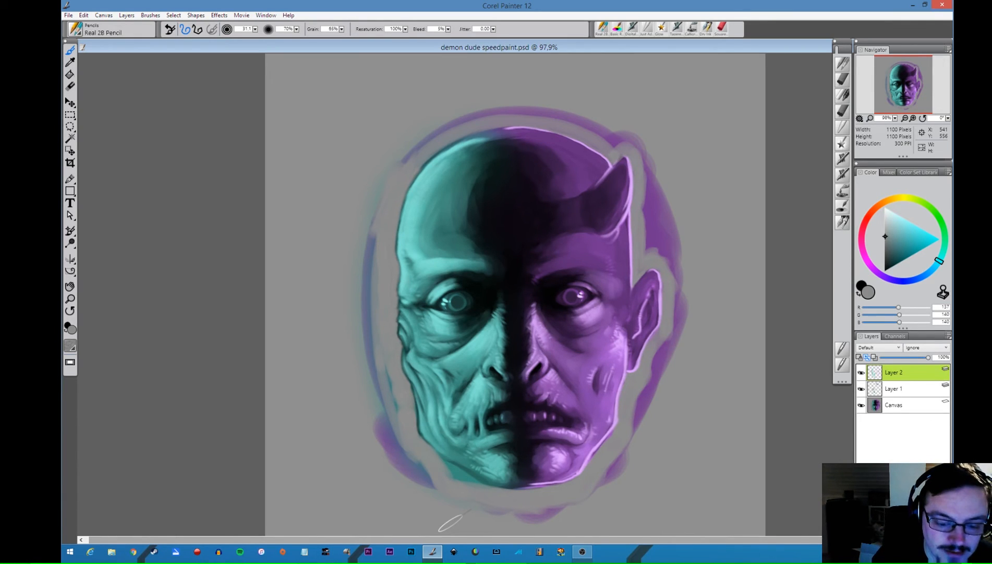
- Paint lavender light on the purple skull beside the horn and blend it inward with the Just Add Water blender
left_click(596, 307, "alt")
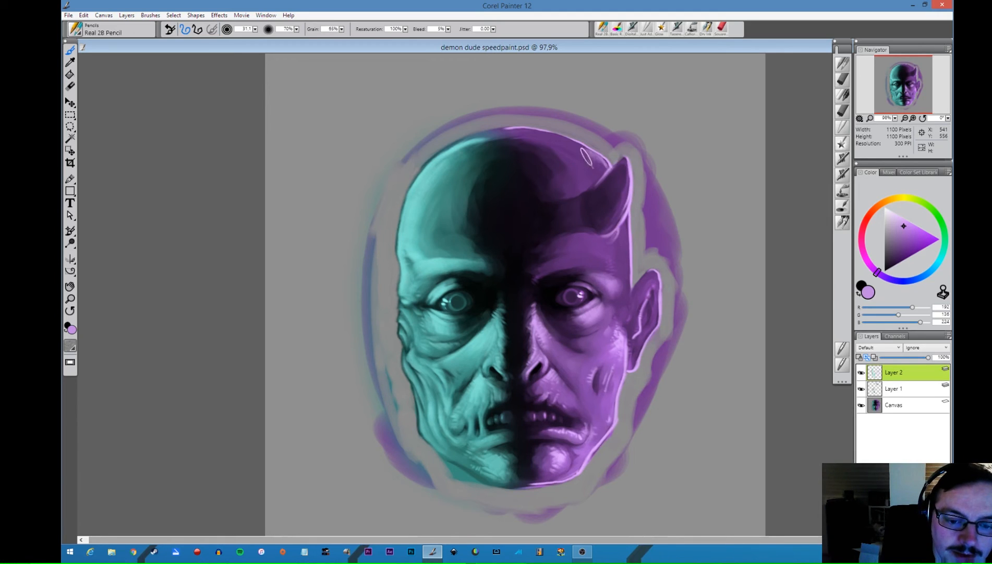
mouse_move(601, 165)
left_mouse_down()
mouse_move(557, 147)
mouse_move(589, 176)
left_mouse_up()
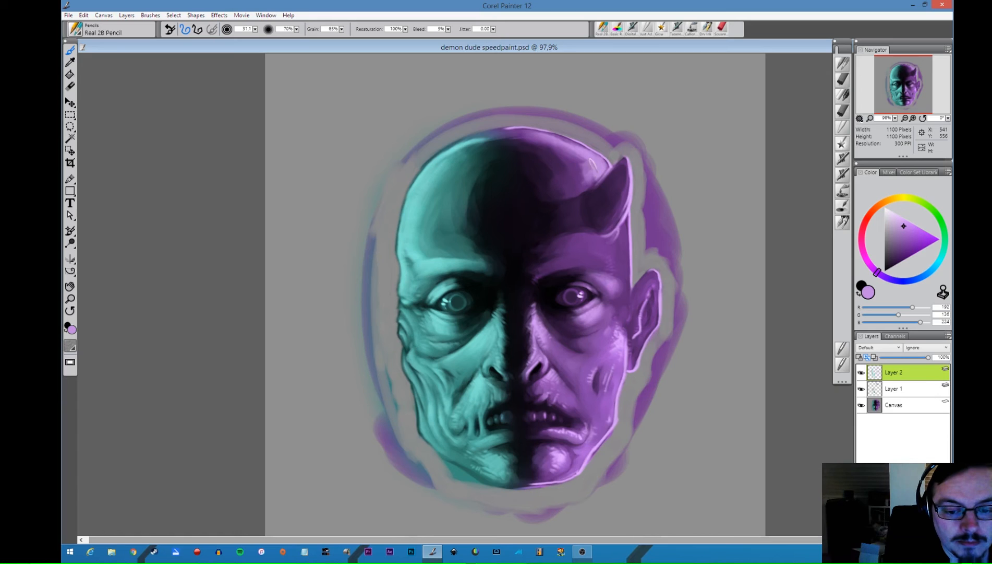
left_click(843, 127)
mouse_move(584, 183)
left_mouse_down()
mouse_move(545, 145)
mouse_move(585, 167)
mouse_move(550, 146)
mouse_move(585, 184)
mouse_move(556, 152)
mouse_move(599, 174)
mouse_move(549, 141)
mouse_move(567, 142)
mouse_move(512, 137)
mouse_move(572, 166)
mouse_move(535, 136)
mouse_move(562, 149)
mouse_move(545, 141)
mouse_move(587, 172)
mouse_move(573, 184)
mouse_move(582, 182)
mouse_move(543, 149)
mouse_move(570, 161)
mouse_move(540, 159)
mouse_move(548, 163)
mouse_move(591, 167)
mouse_move(558, 157)
left_mouse_up()
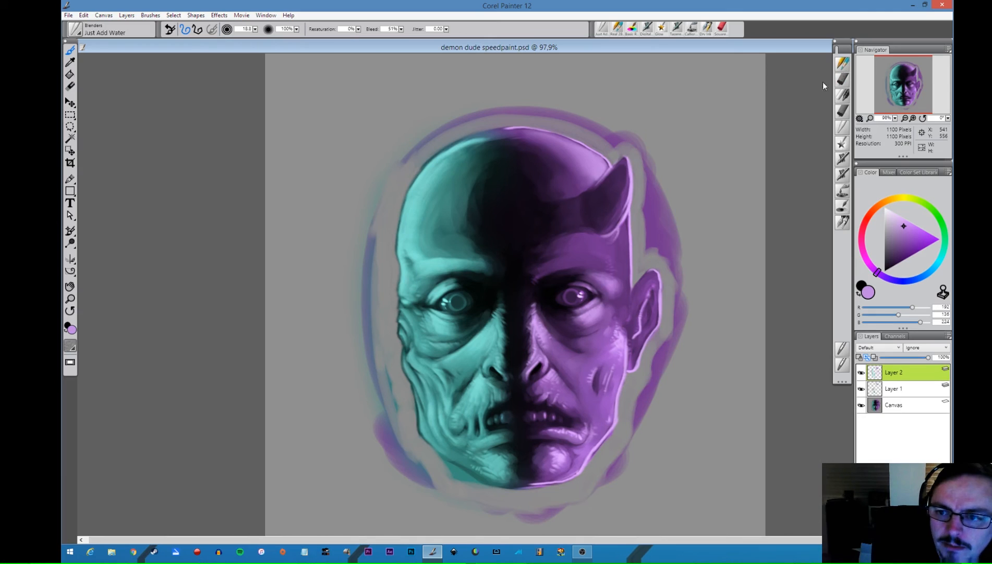
- Highlight the purple brow and temple in lavender with the Real 2B Pencil, and retouch the area below the horn with sampled dark purple
left_click(843, 63)
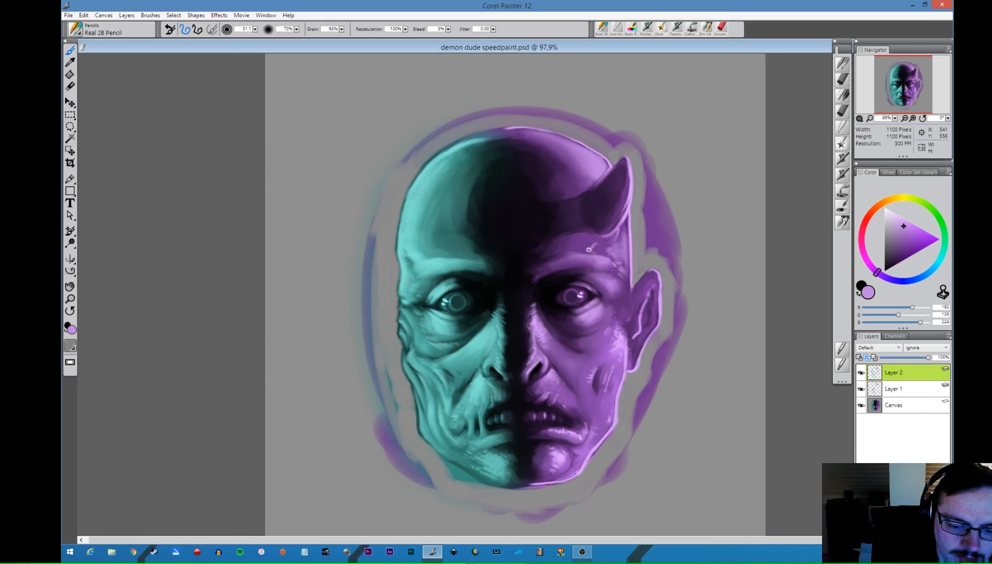
left_click(576, 242, "alt")
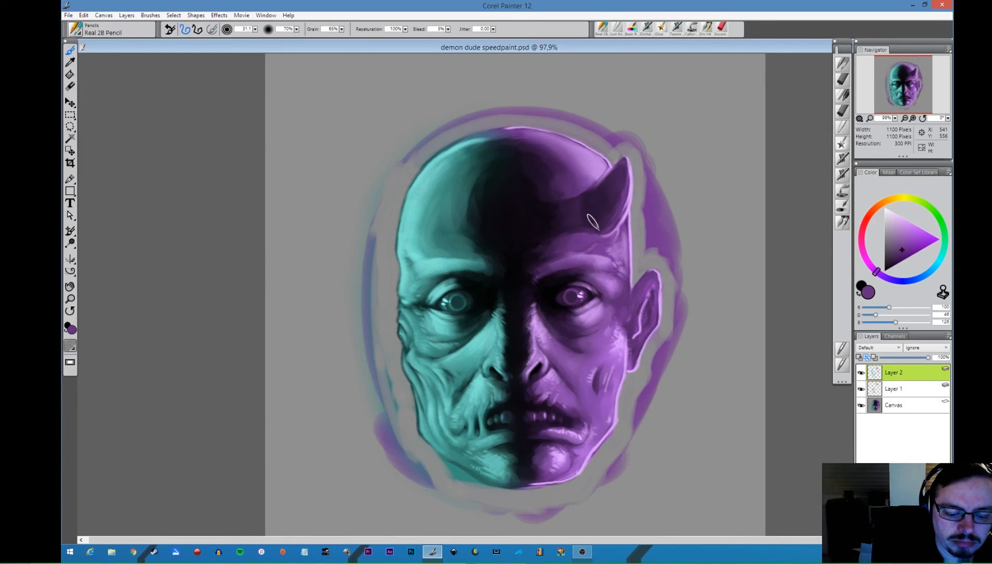
- Sample lavender from the purple eye, then add a new top layer and set its blend mode to Color
left_click(570, 293, "alt")
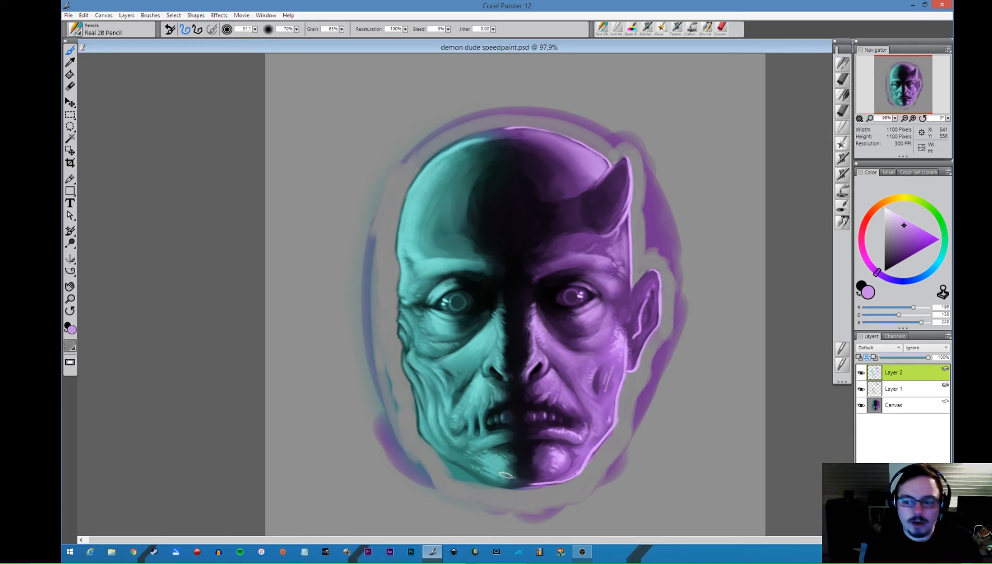
key("ctrl+shift+n")
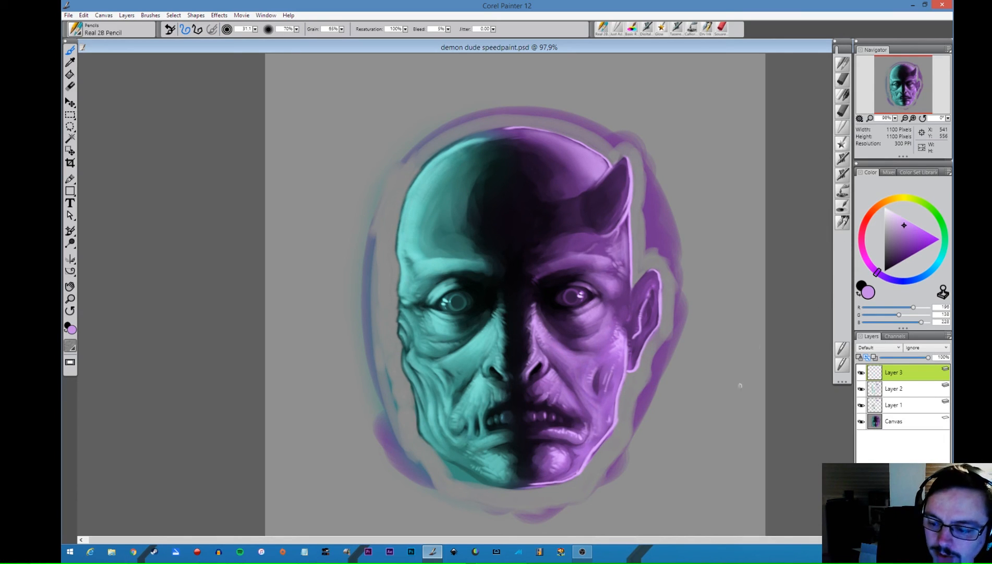
left_click(875, 349)
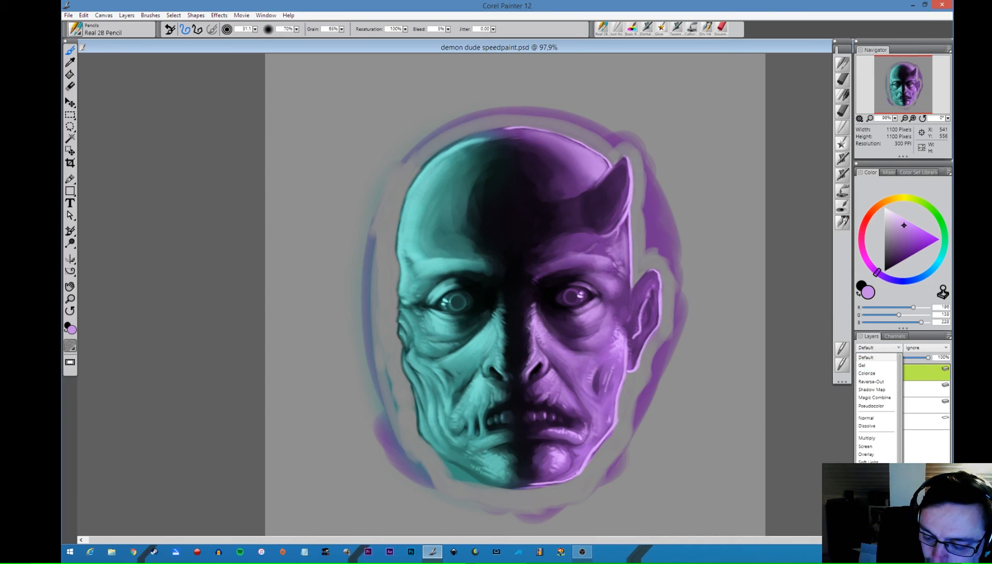
left_click(867, 523)
- Try tinting both eyes bright yellow on the Color layer with a reduced Basic Round tinting brush
left_click(902, 198)
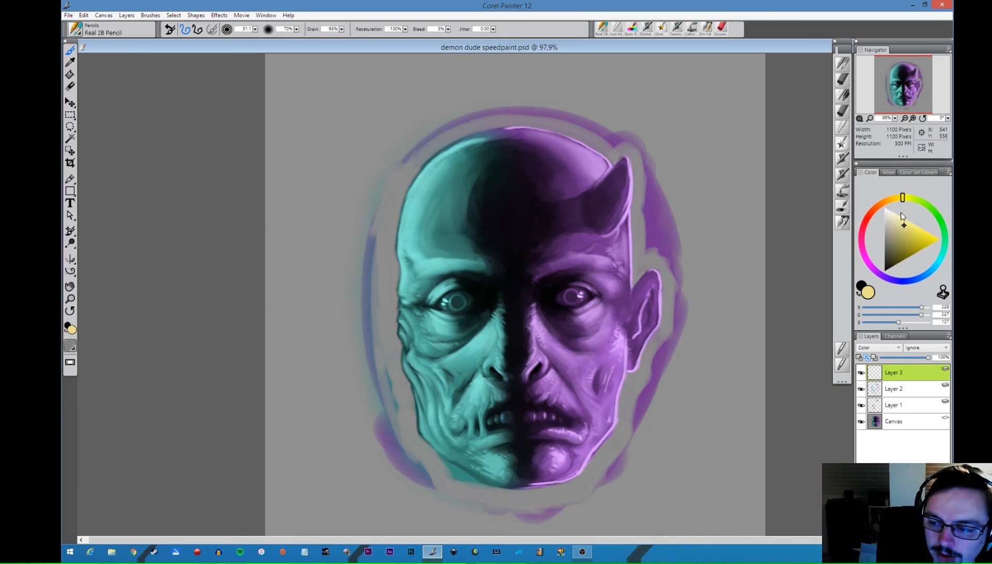
left_click_drag(905, 245, 917, 226)
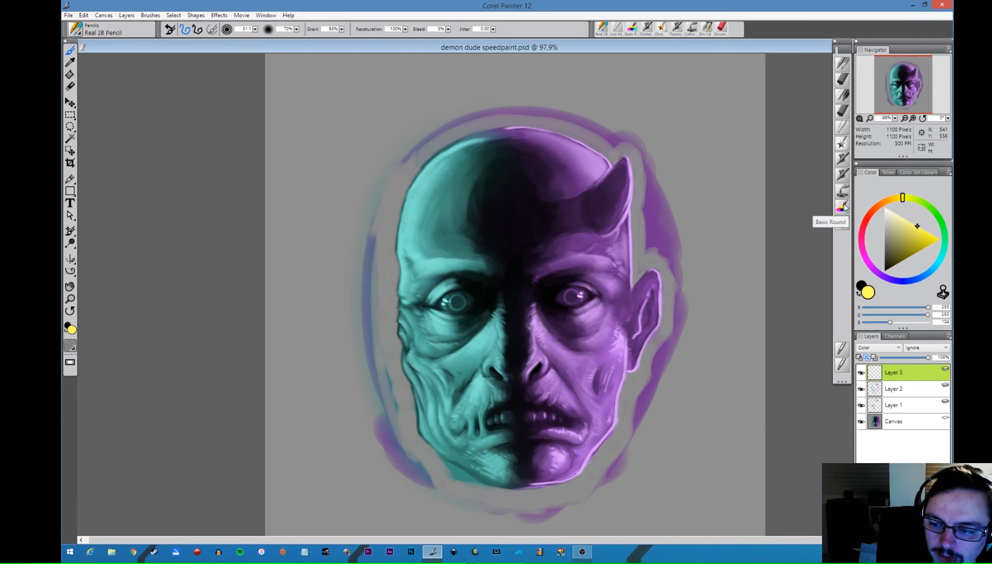
left_click(844, 208)
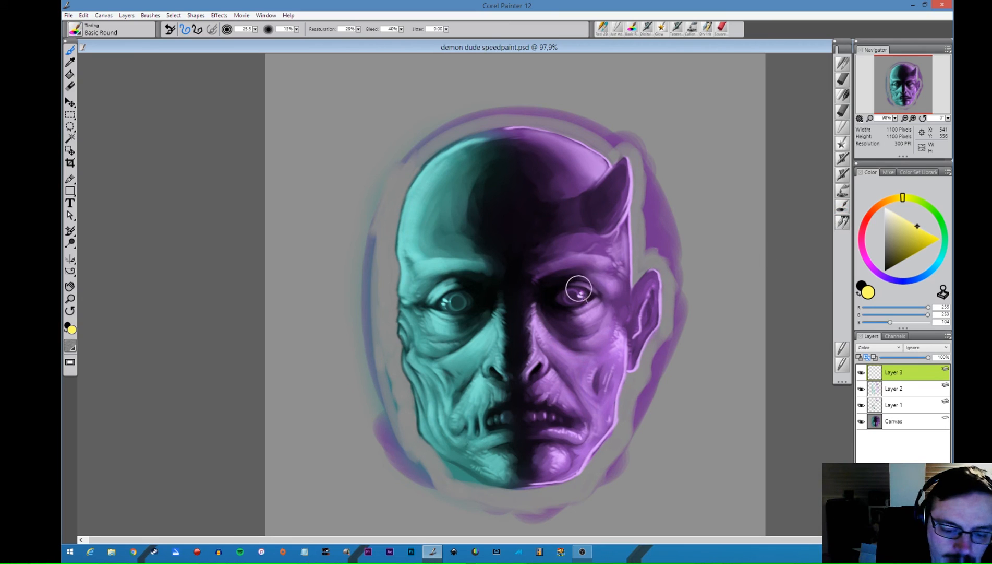
key("bracketleft")
mouse_move(571, 288)
left_mouse_down()
mouse_move(586, 295)
mouse_move(556, 299)
left_mouse_up()
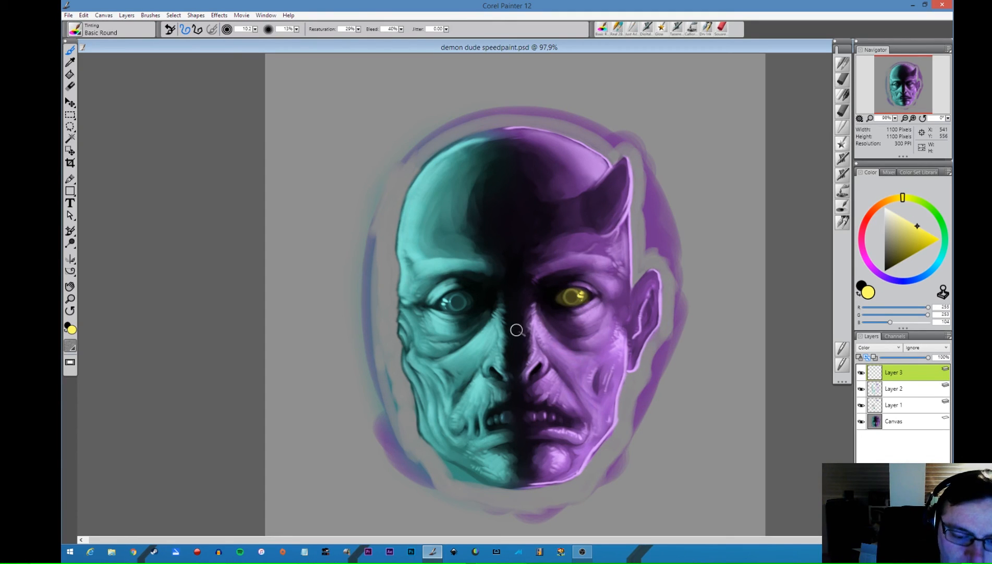
left_click_drag(445, 303, 477, 297)
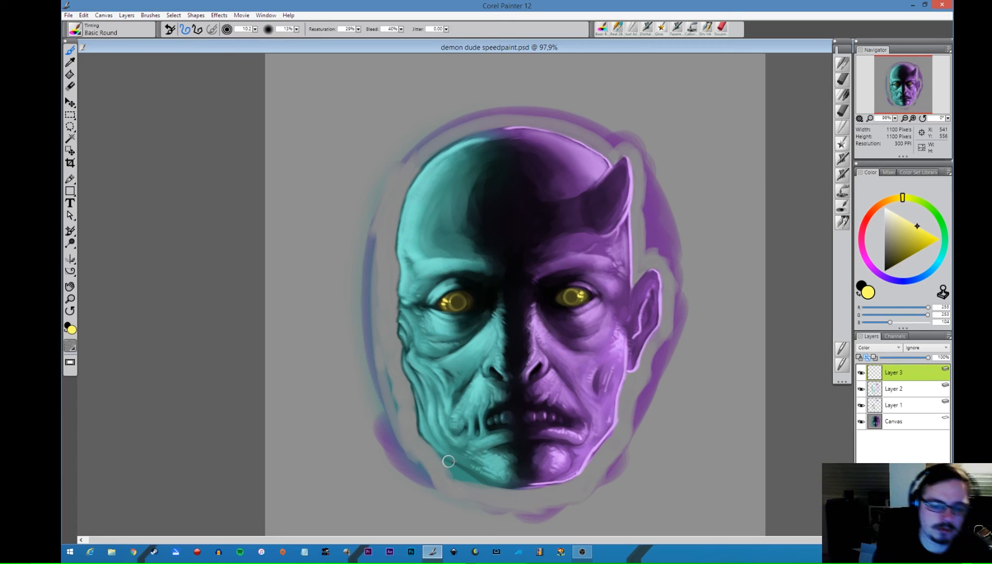
- Try tinting the irises of both yellow eyes red with a smaller Basic Round brush
left_click(867, 220)
left_click_drag(917, 240, 922, 242)
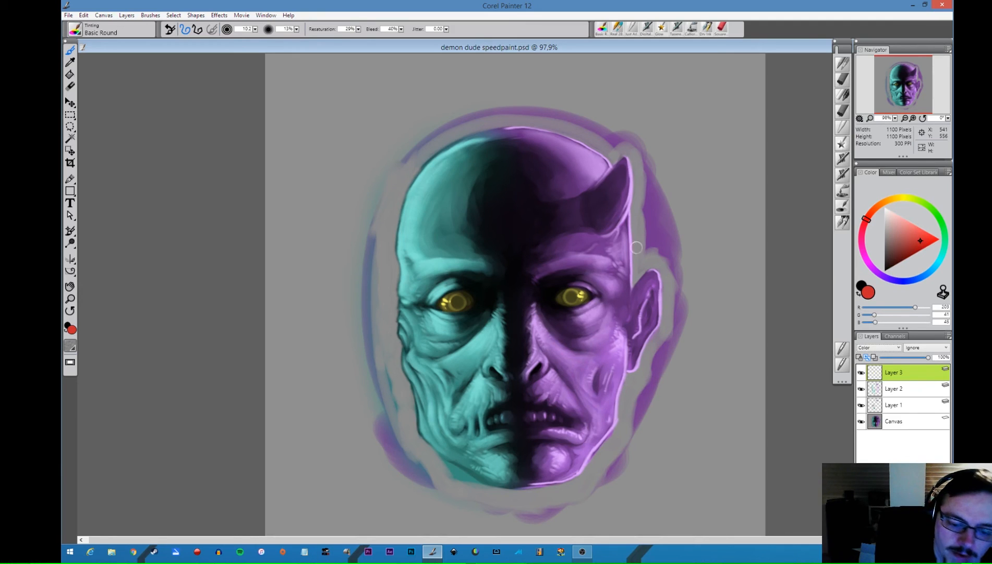
key("[")
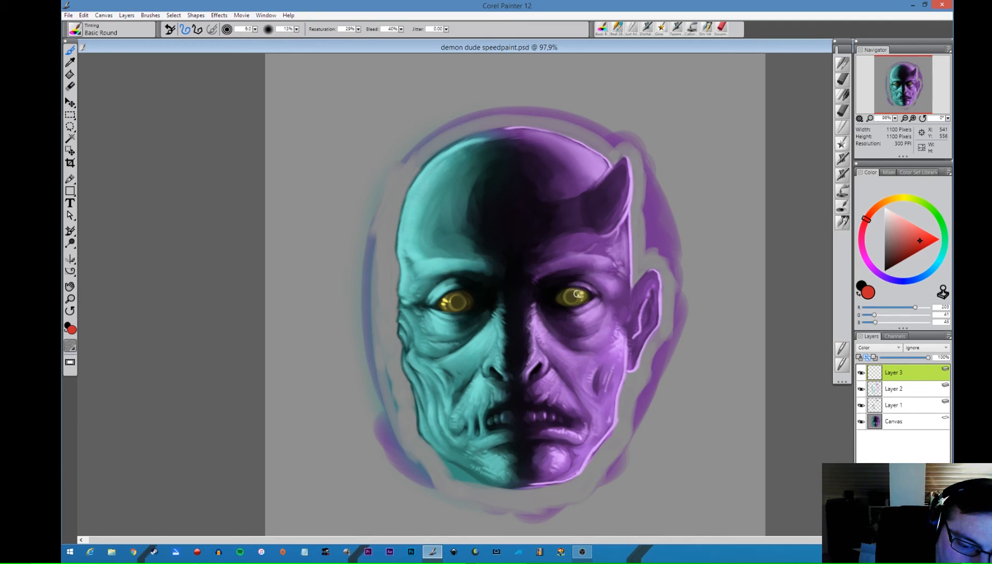
mouse_move(578, 294)
left_mouse_down()
mouse_move(566, 295)
mouse_move(572, 302)
left_mouse_up()
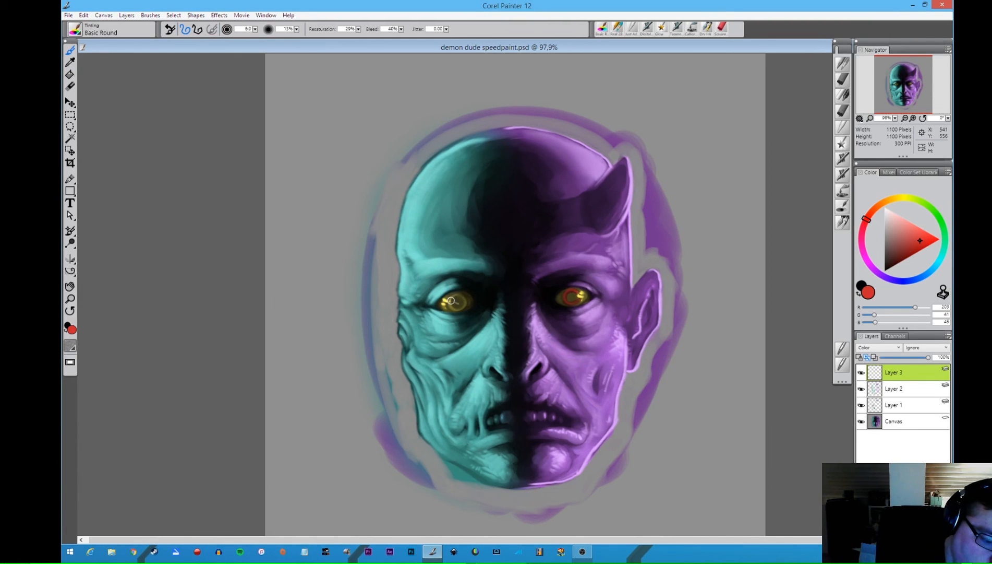
mouse_move(451, 300)
left_mouse_down()
mouse_move(462, 294)
mouse_move(455, 305)
mouse_move(467, 303)
mouse_move(449, 302)
left_mouse_up()
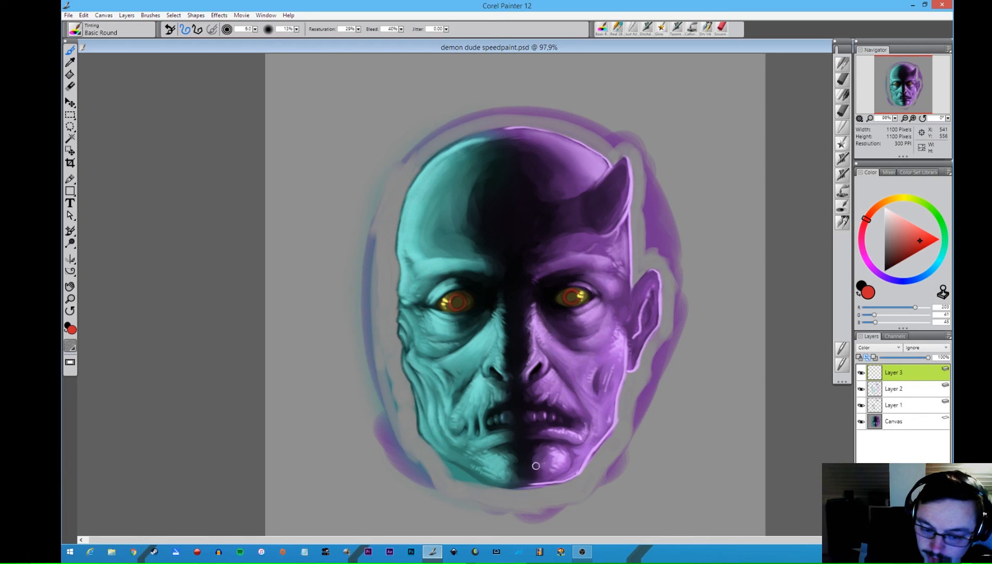
- Reduce the eye-tint layer's opacity to 53%, hide it to compare the eyes, and delete the layer
left_click(904, 358)
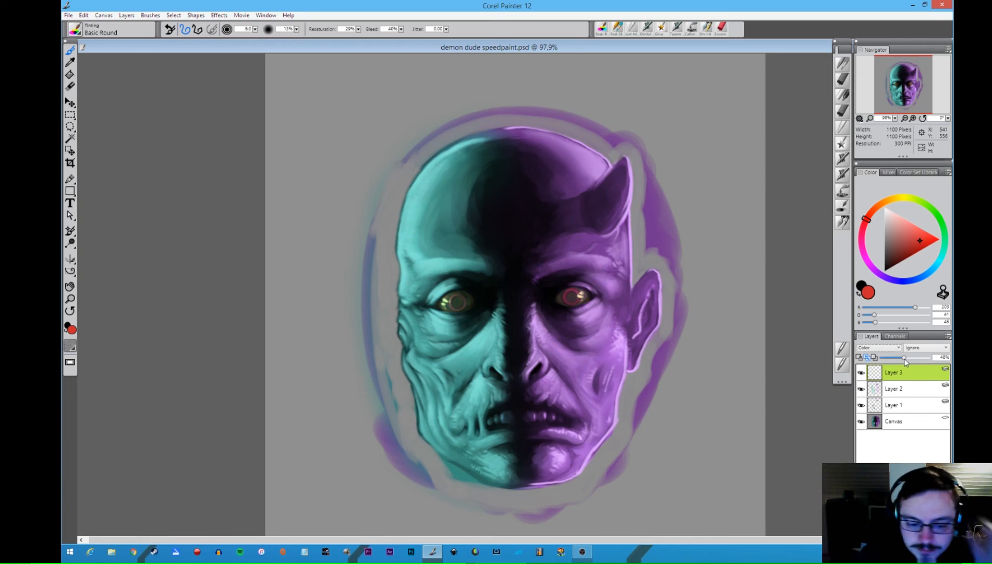
left_click(908, 358)
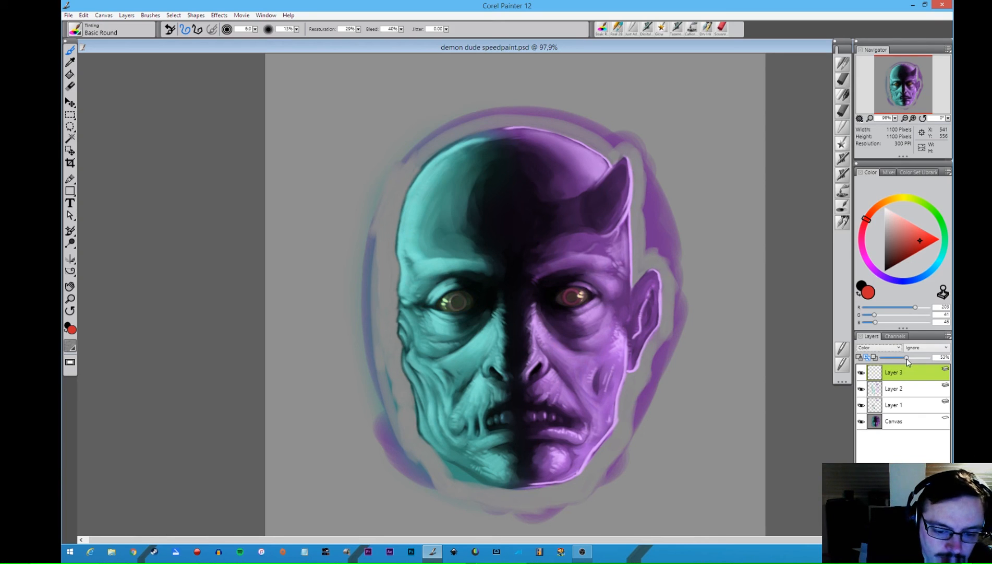
left_click(862, 372)
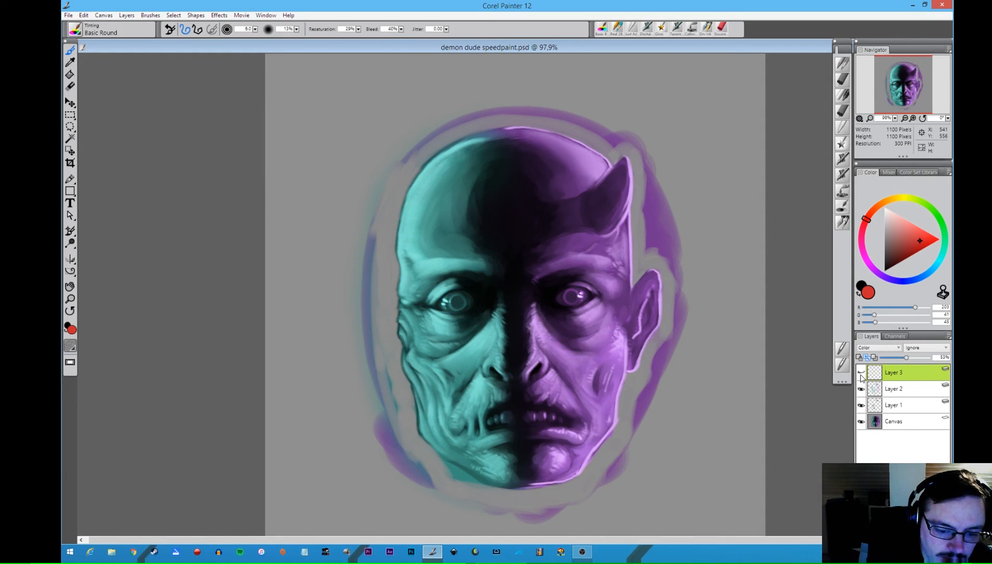
left_click(944, 531)
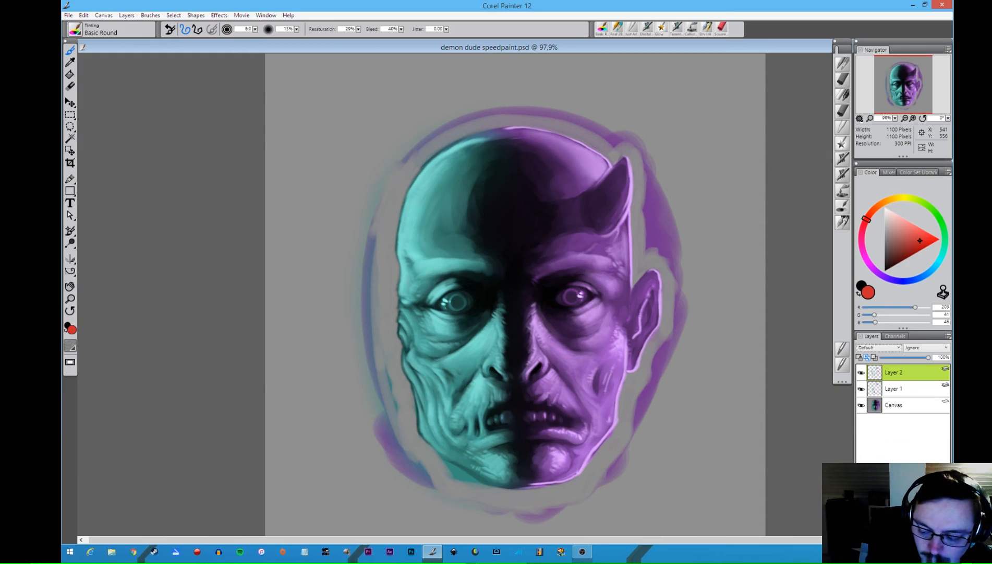